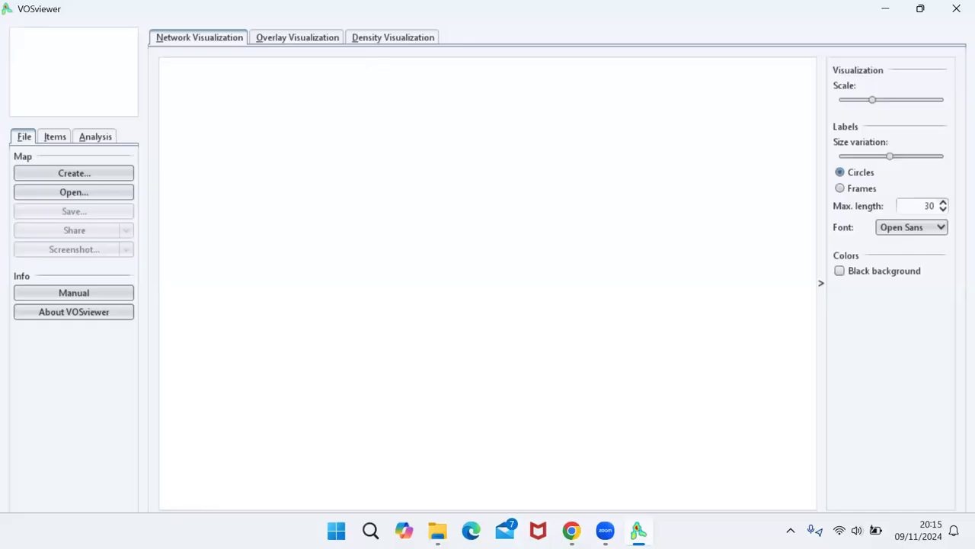
Switch to Chrome and search the Lens.org scholarly works for "sustainability accounting in public sector"
click(571, 530)
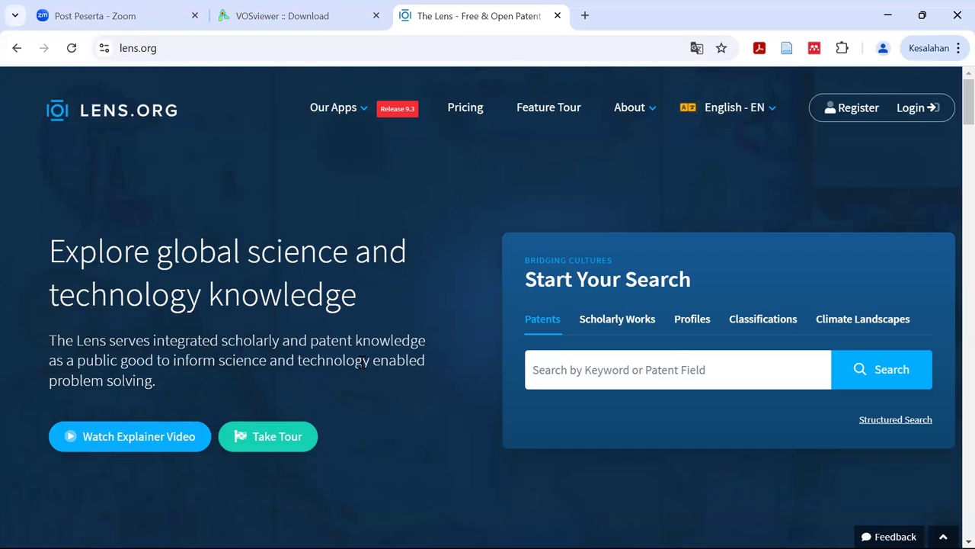
click(633, 322)
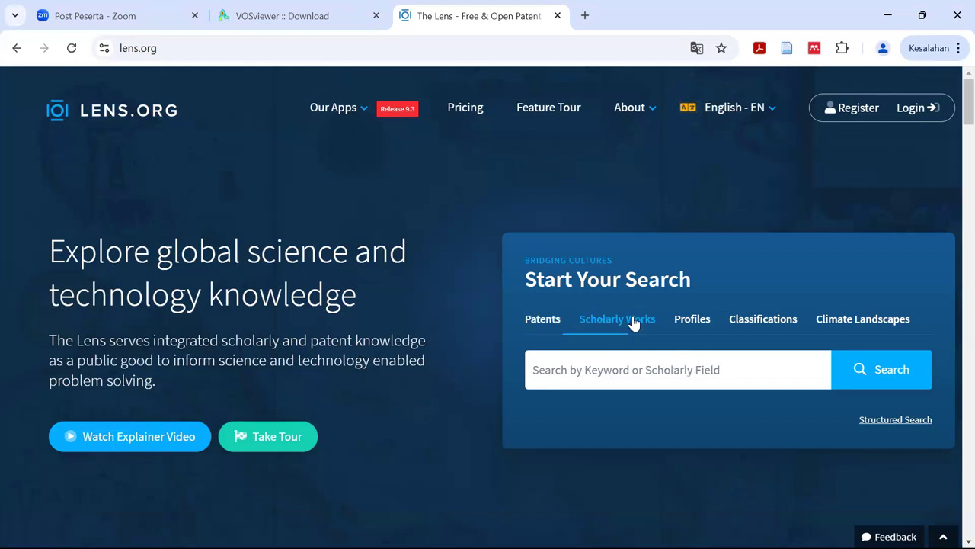
click(650, 368)
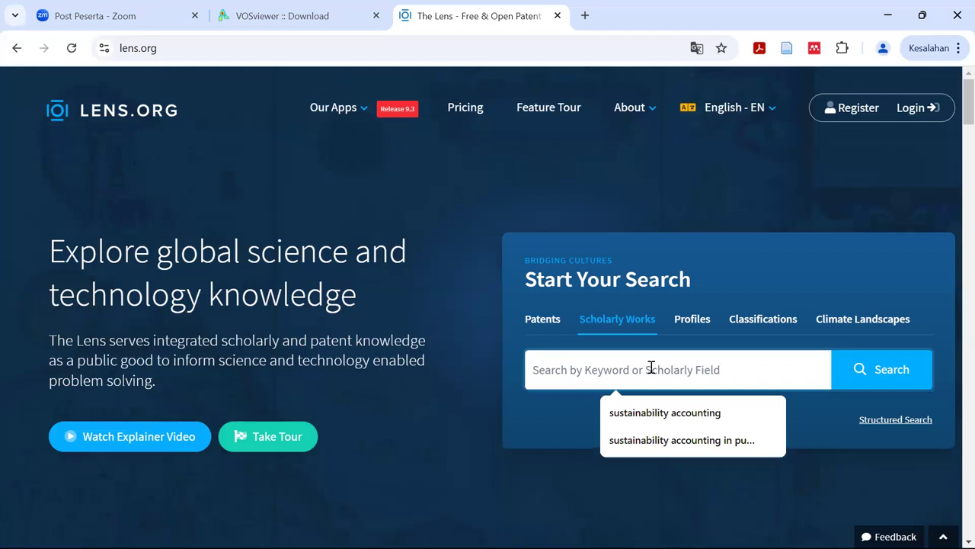
click(658, 439)
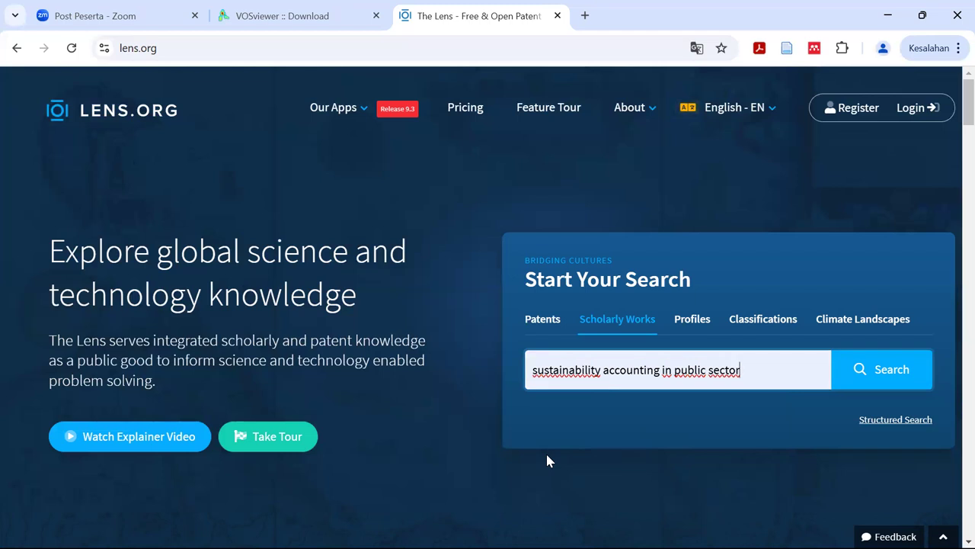
click(899, 371)
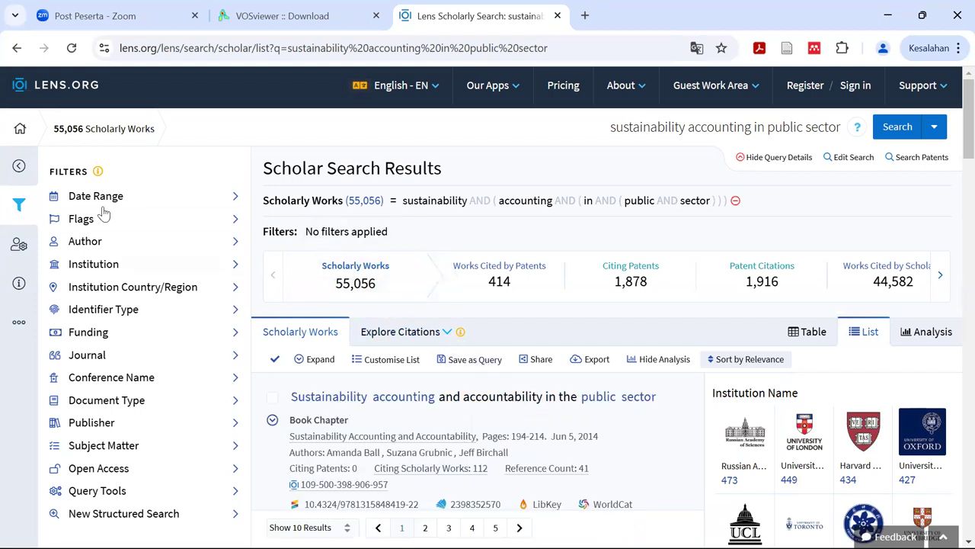
Restrict the scholarly results to works published from 2020 to 2024
click(190, 199)
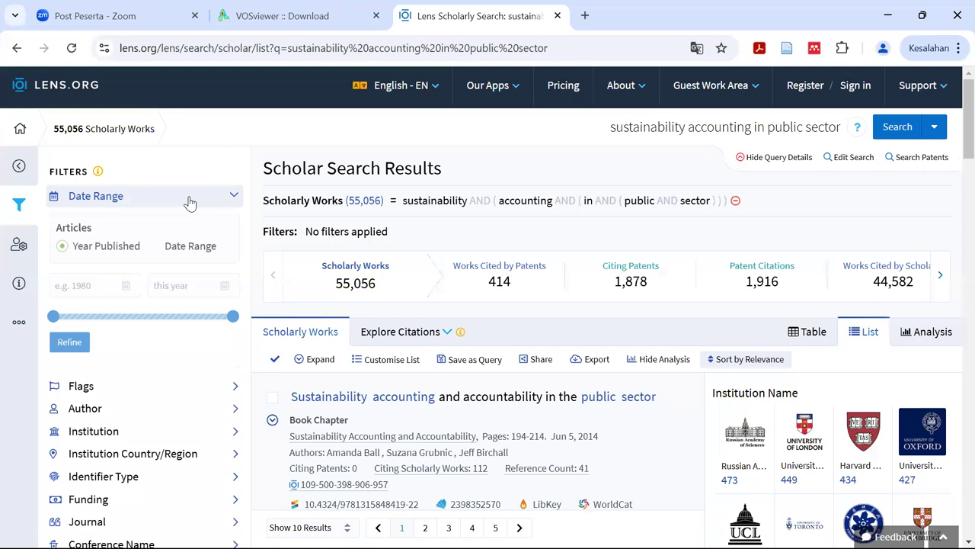
drag(118, 326, 233, 333)
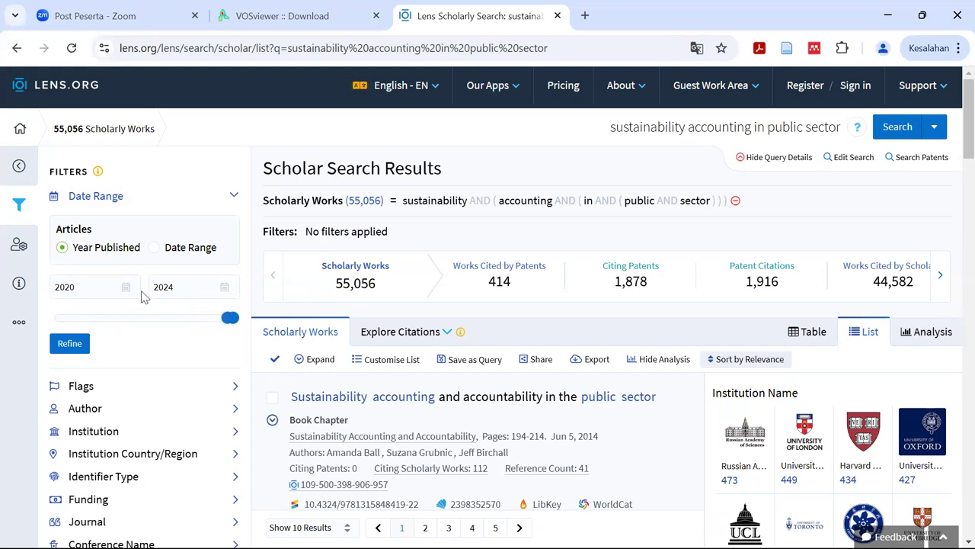
click(71, 345)
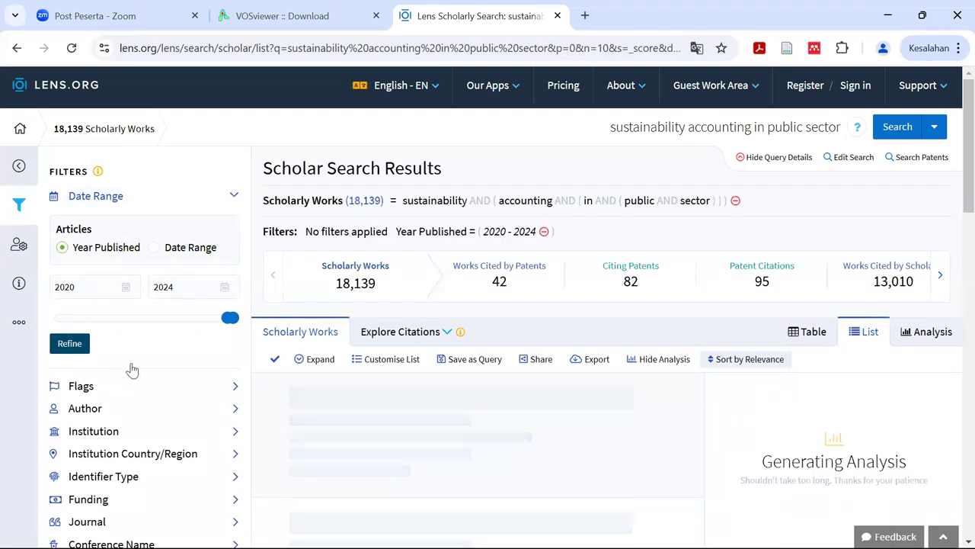
Refine the results by document type to include only Journal Article
scroll(174, 358, down, 1)
scroll(174, 358, down, 1)
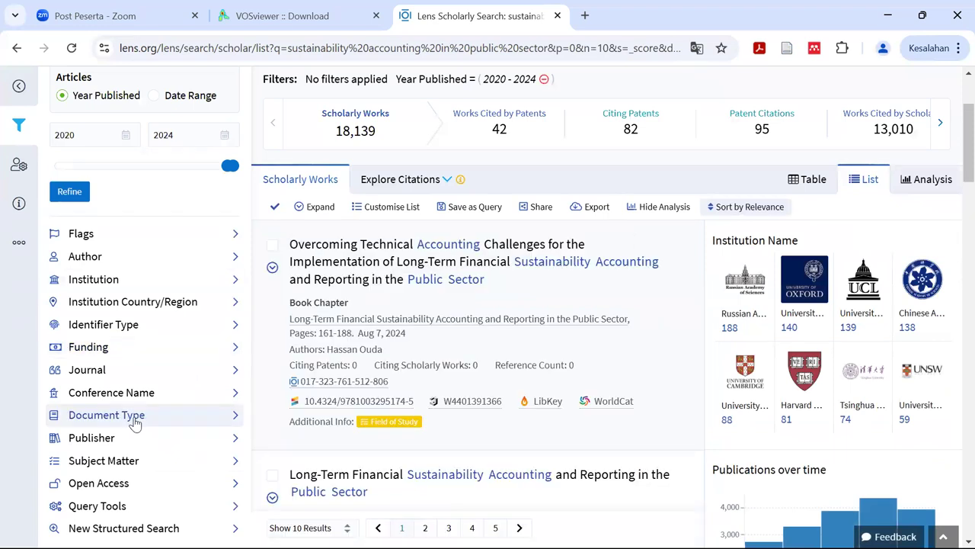
click(135, 419)
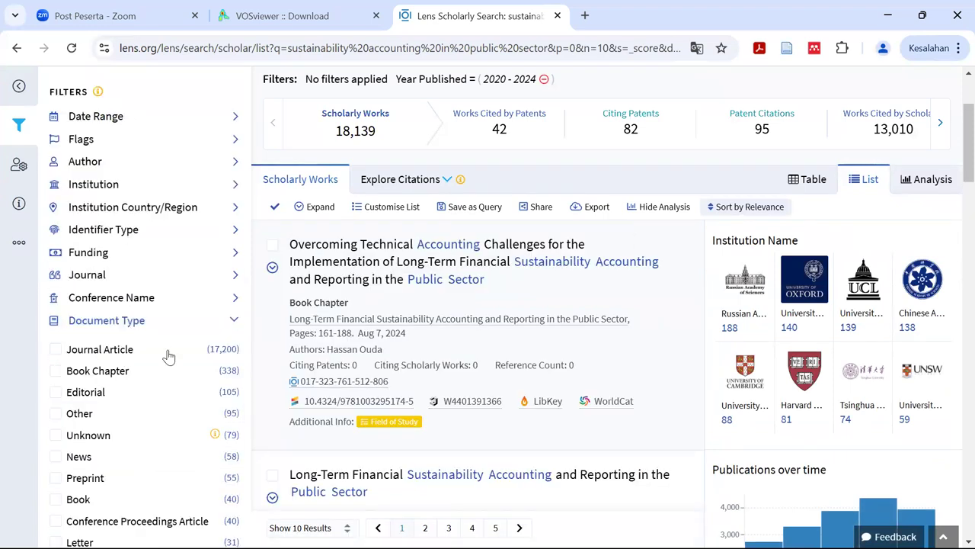
click(56, 350)
scroll(172, 366, down, 5)
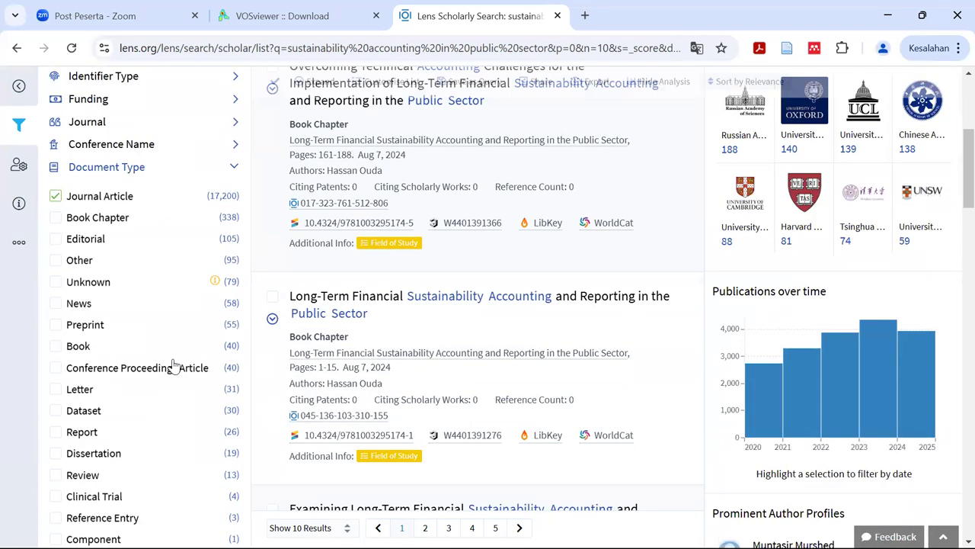
scroll(174, 366, down, 4)
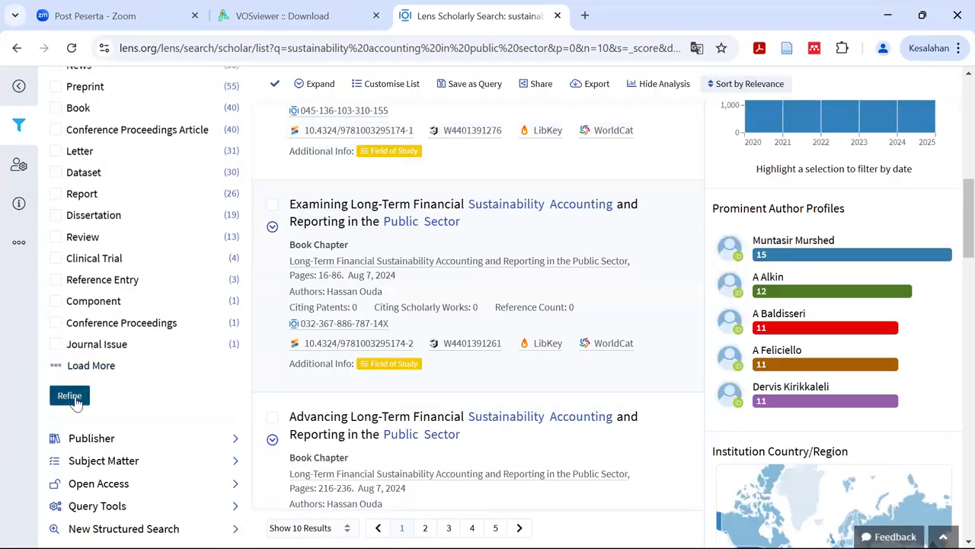
click(69, 397)
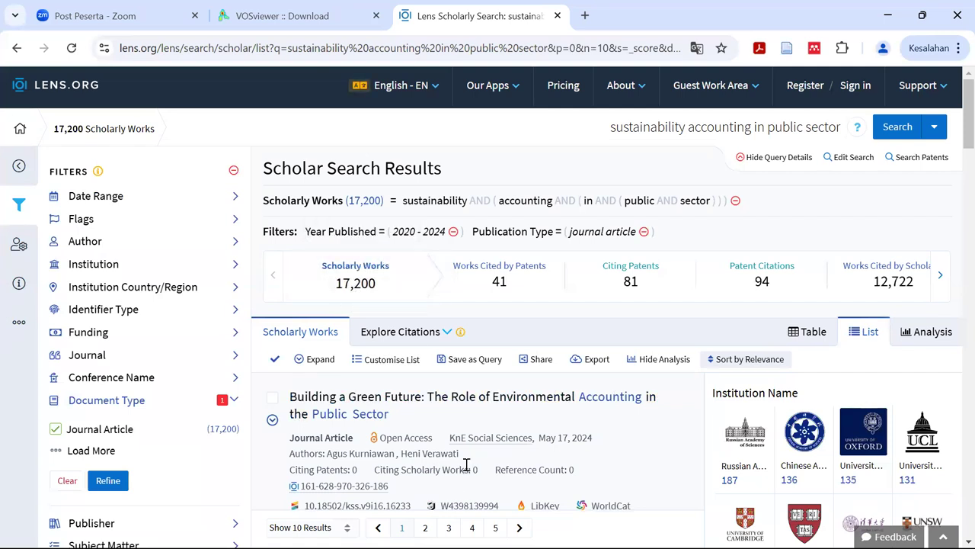
Look through the filtered article list, examining titles, abstract matches and the analysis charts beside it
scroll(467, 465, down, 3)
scroll(467, 465, up, 3)
scroll(451, 322, down, 2)
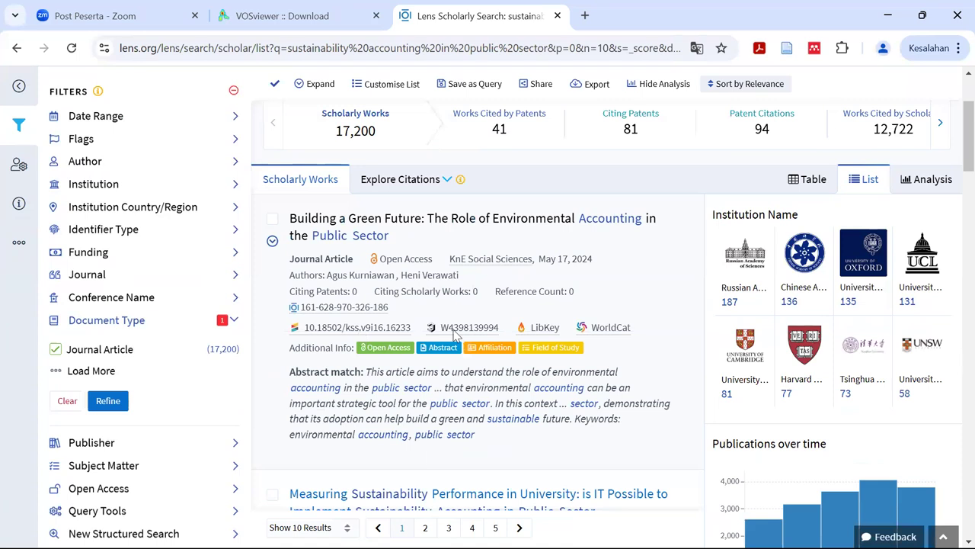
scroll(453, 335, up, 1)
scroll(455, 335, down, 1)
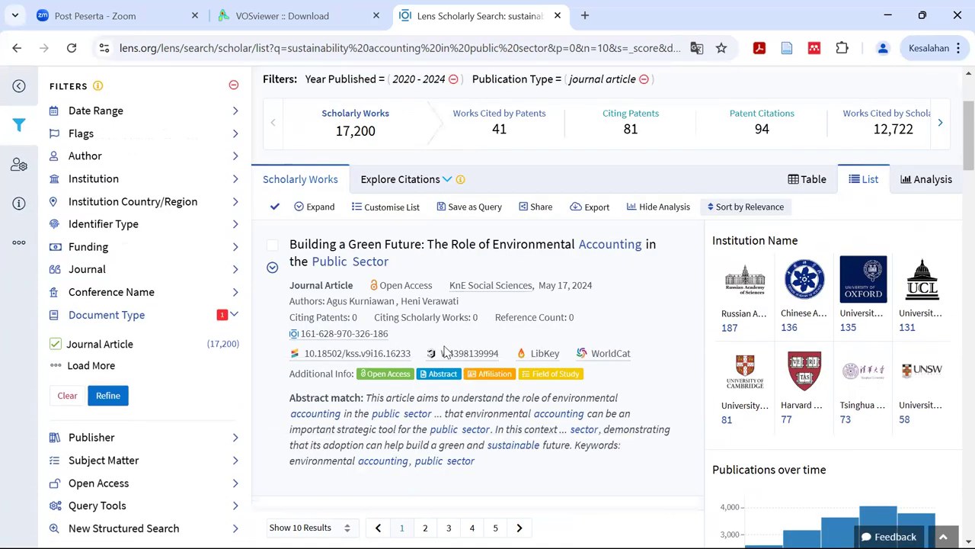
scroll(449, 293, down, 3)
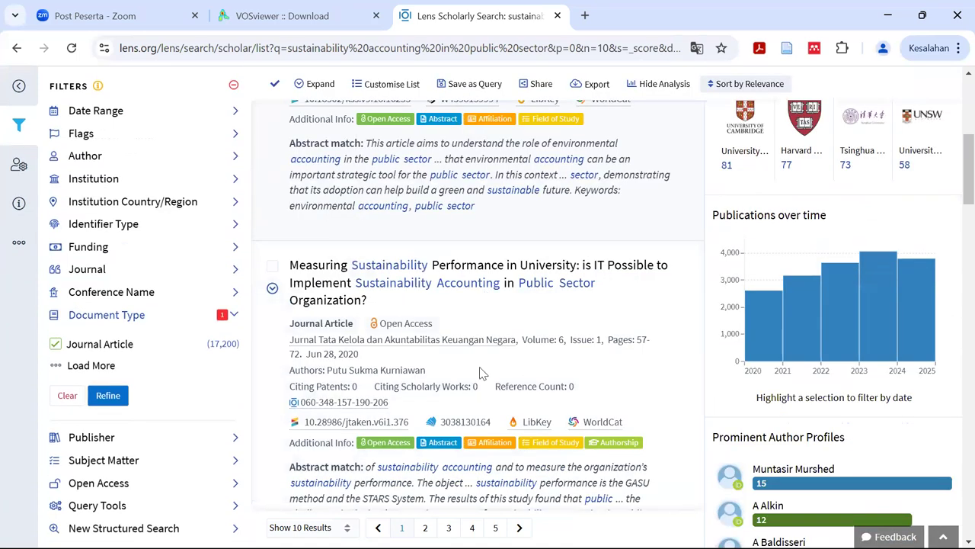
scroll(552, 465, down, 3)
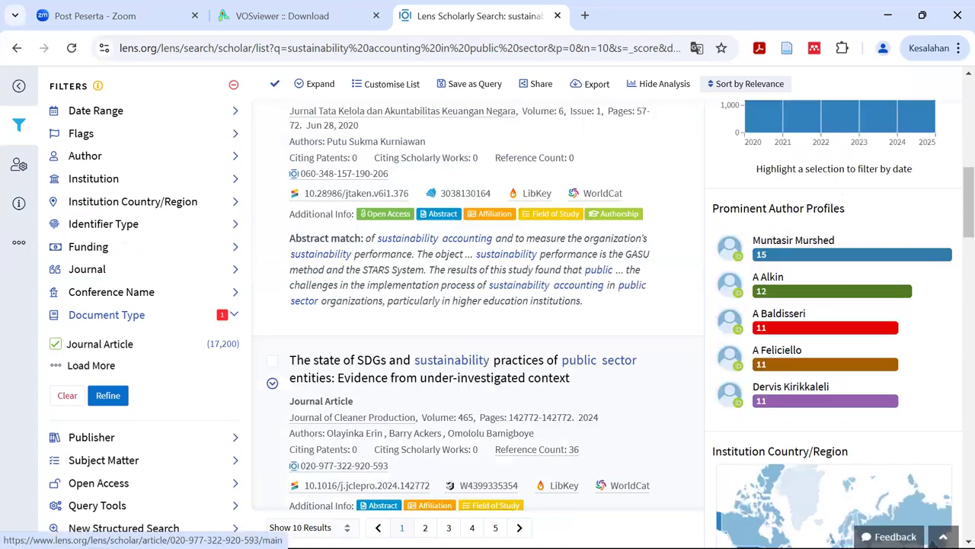
click(638, 531)
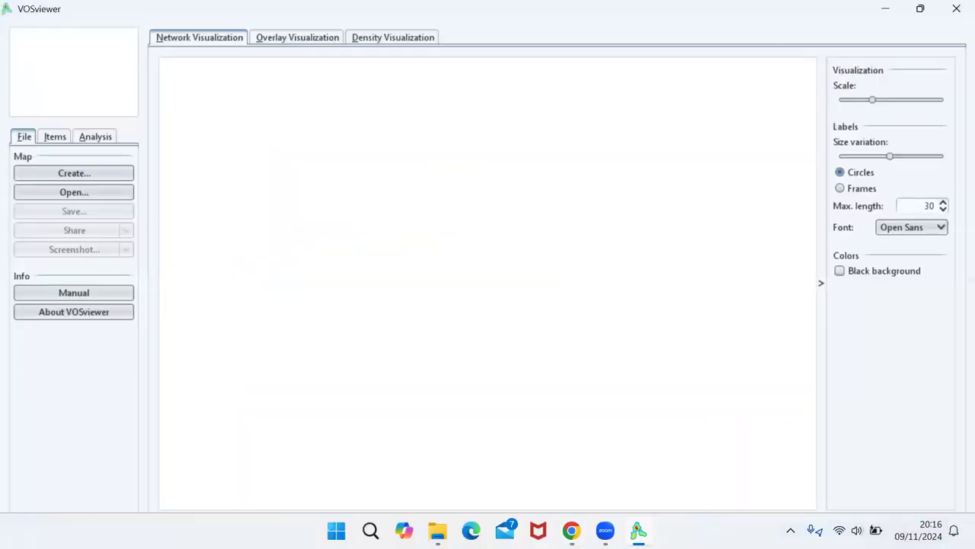
key(alt+Tab)
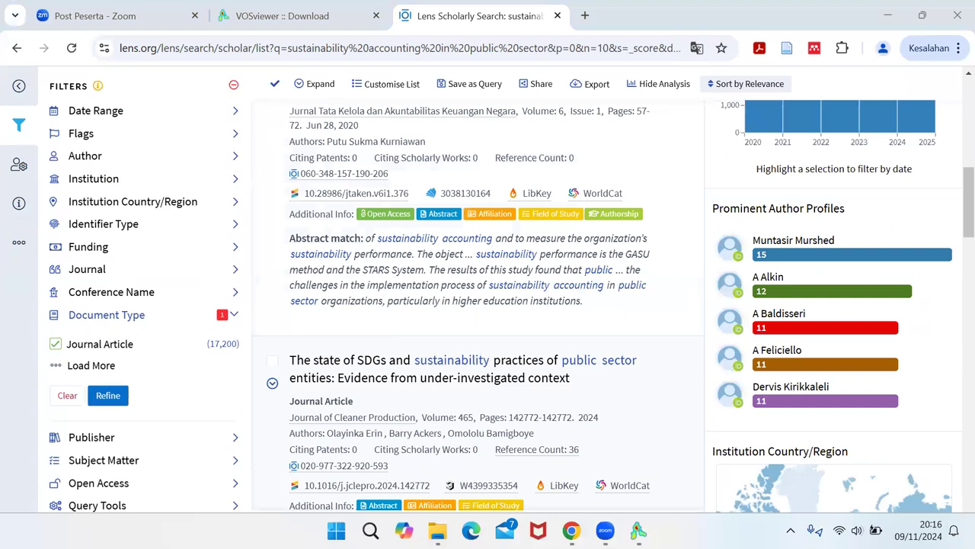
scroll(461, 407, down, 4)
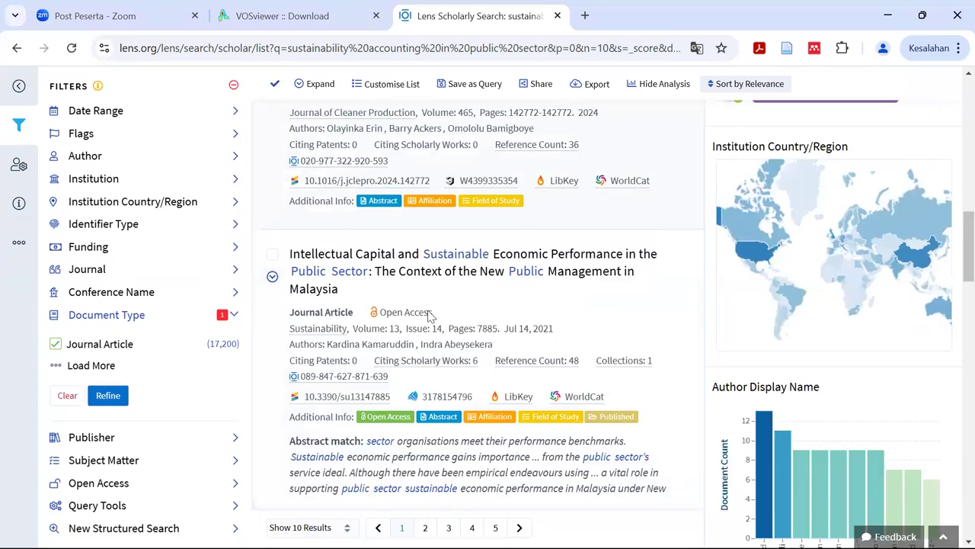
scroll(471, 406, up, 15)
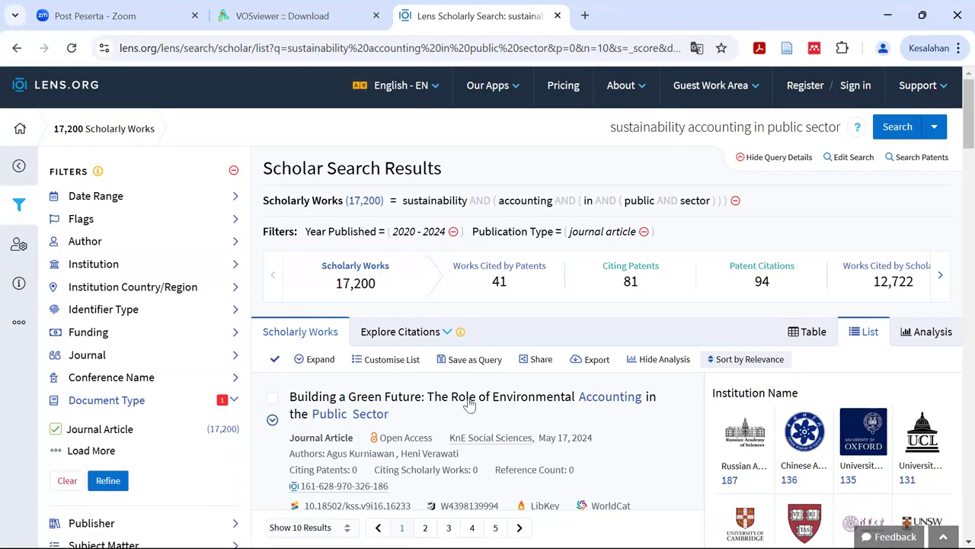
Set up an export of the search results with 1,000 documents and RIS as the file format
click(597, 364)
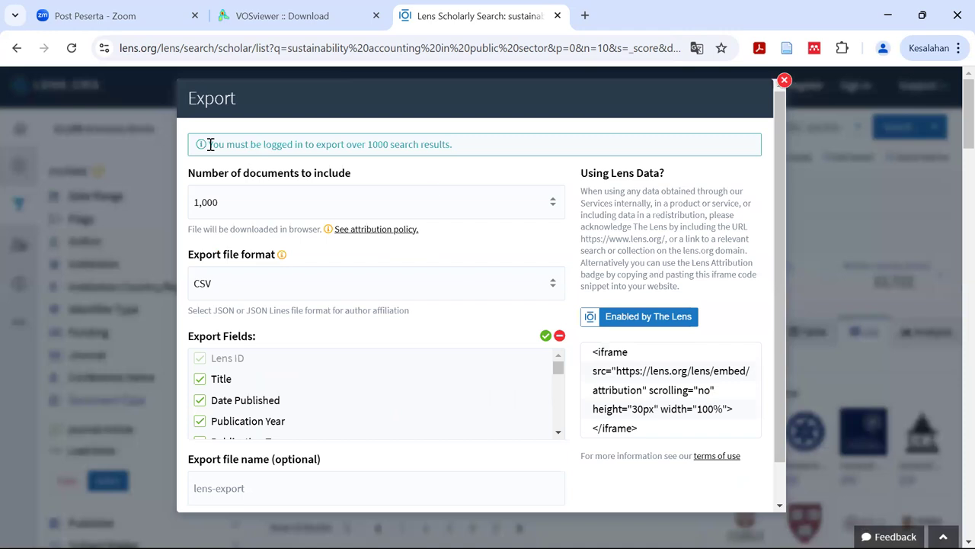
drag(209, 144, 418, 166)
click(402, 192)
click(407, 298)
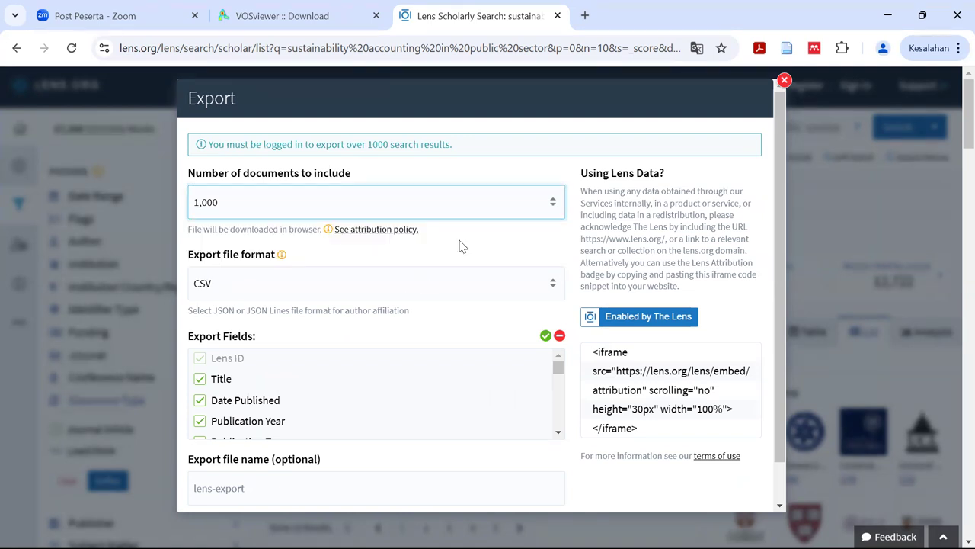
click(211, 295)
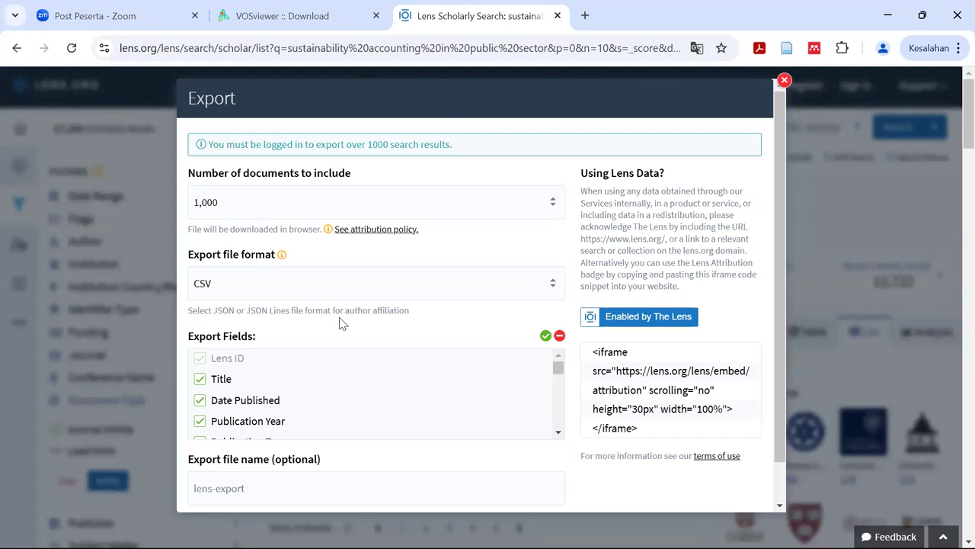
click(242, 290)
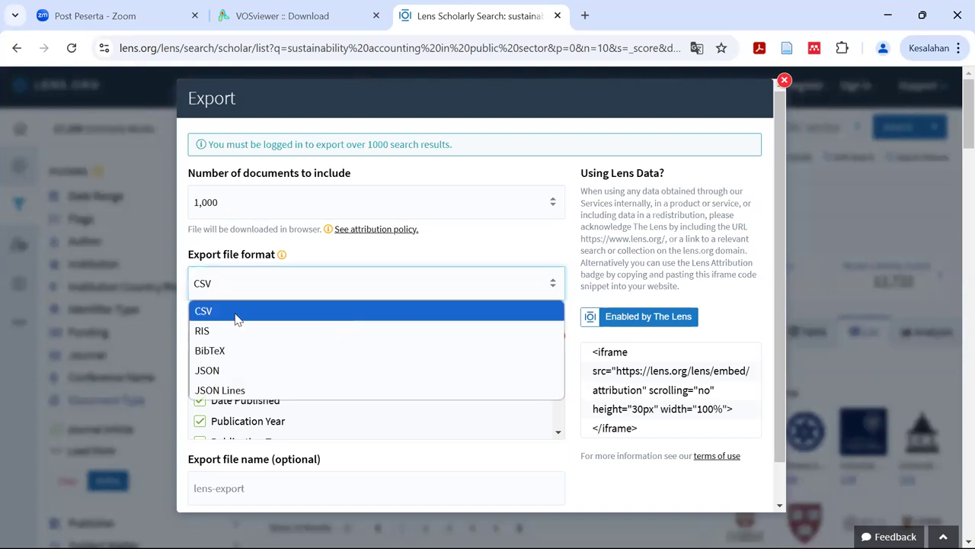
click(202, 331)
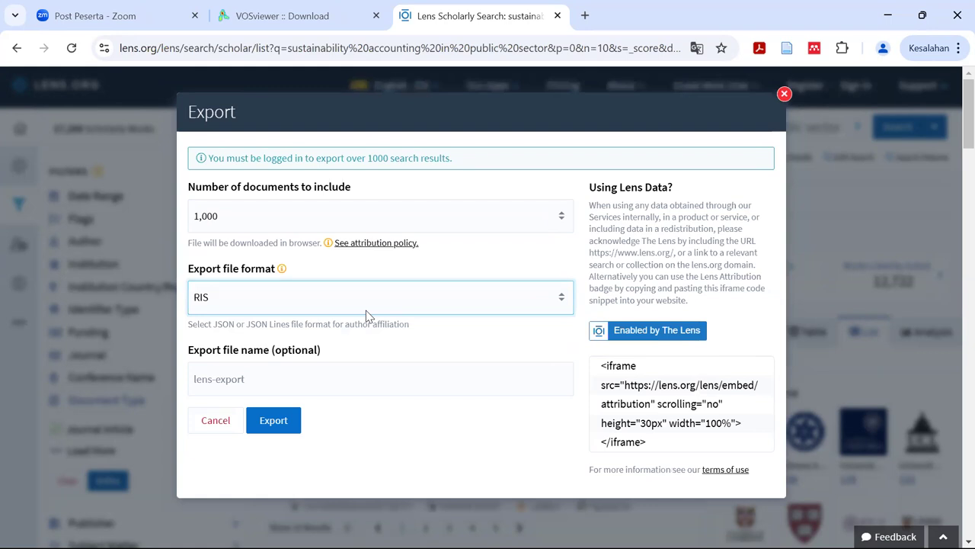
click(440, 301)
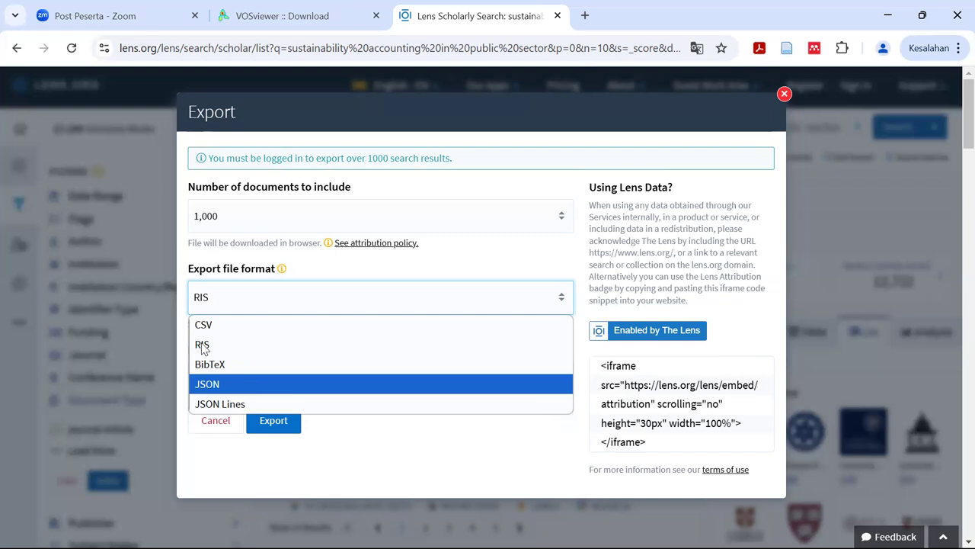
click(203, 347)
Name the export file Lens_export2 and export the results
click(266, 376)
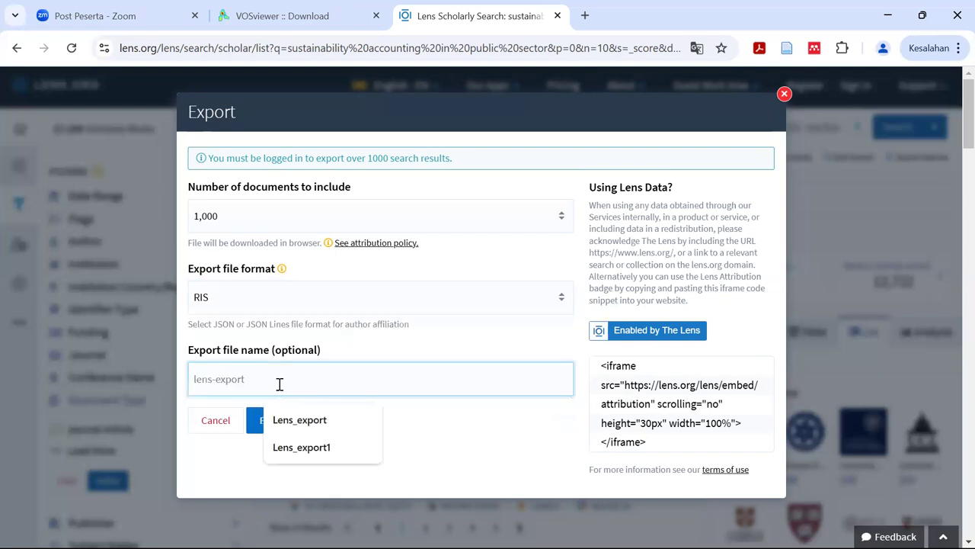
click(312, 451)
click(292, 375)
key(BackSpace)
text(2)
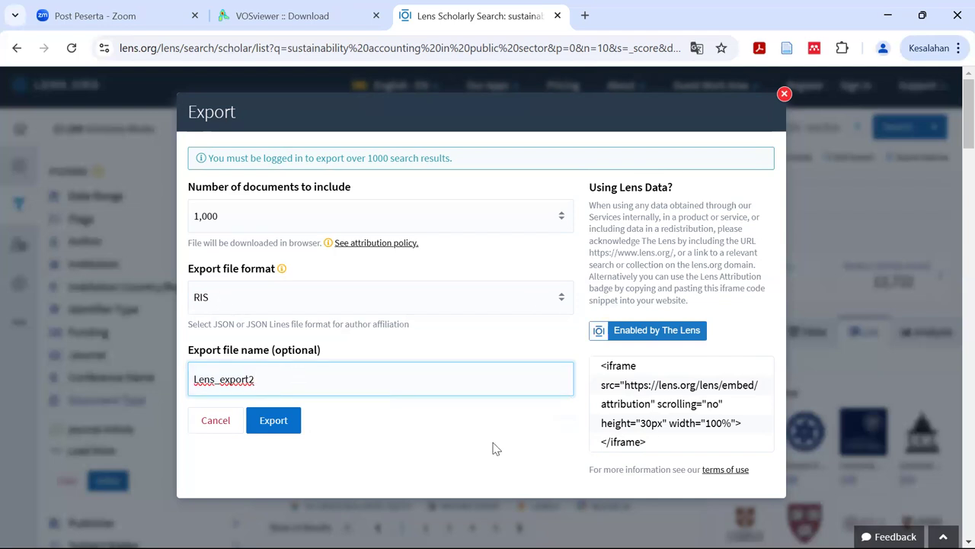
click(291, 430)
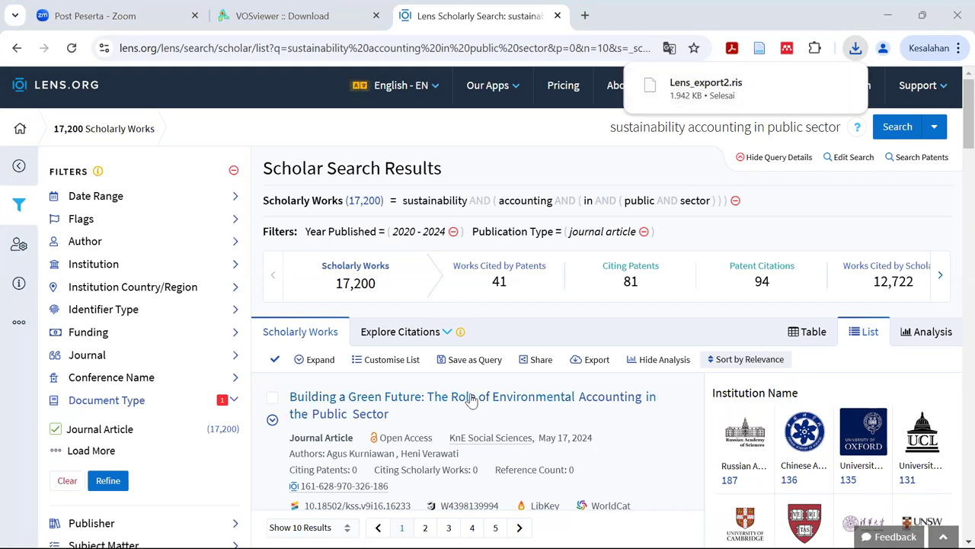
Review the exported search's article entries and the publication, country and author charts
scroll(468, 337, down, 5)
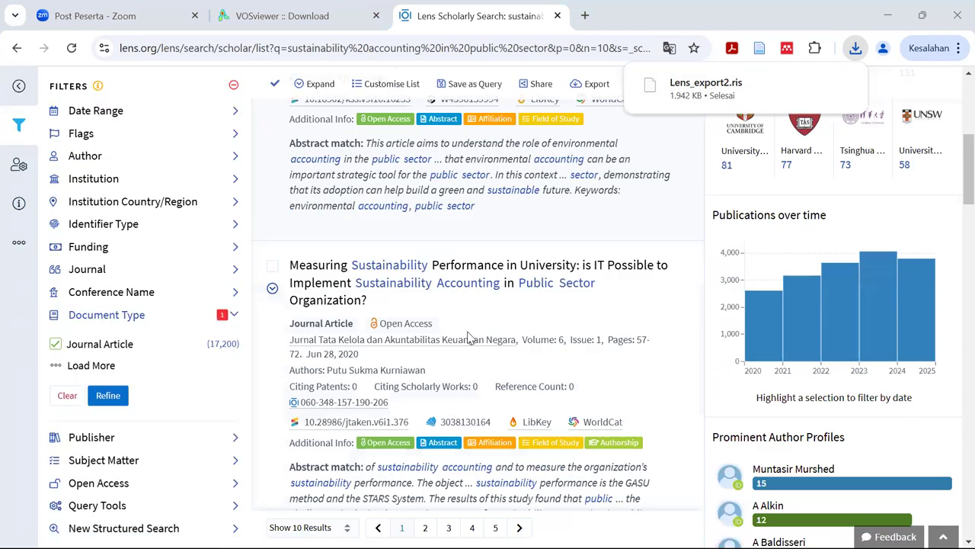
scroll(468, 337, down, 2)
scroll(468, 338, down, 5)
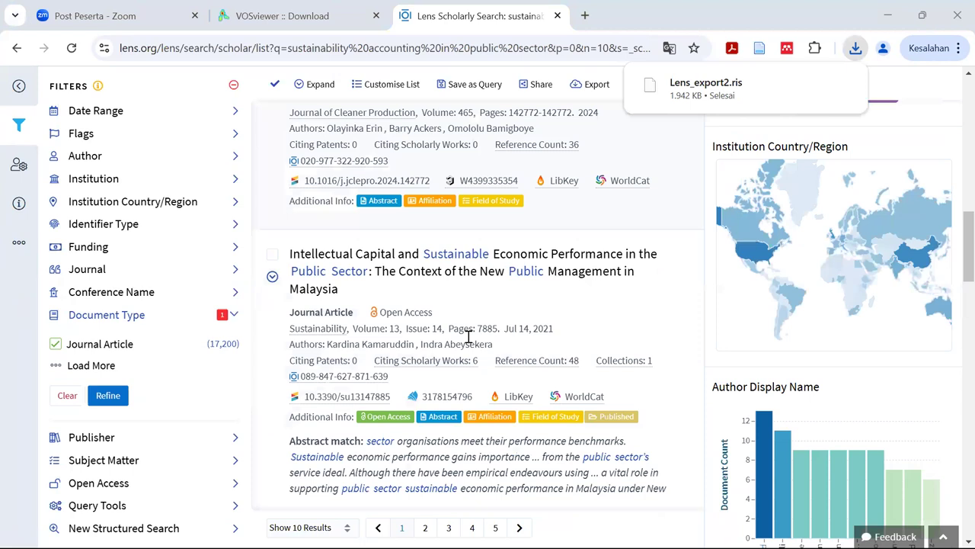
scroll(468, 338, up, 5)
scroll(411, 342, up, 7)
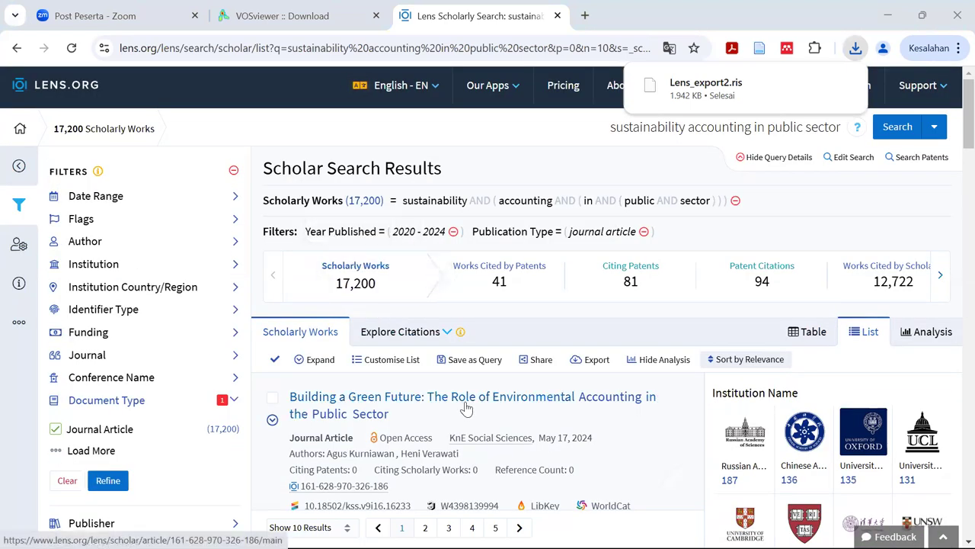
scroll(467, 409, down, 1)
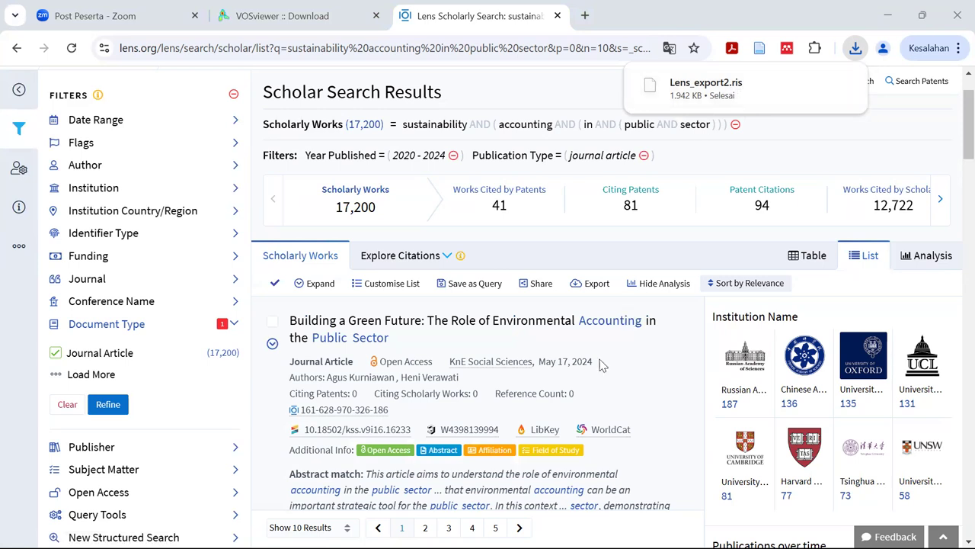
scroll(602, 350, down, 6)
scroll(589, 377, down, 3)
scroll(635, 282, up, 5)
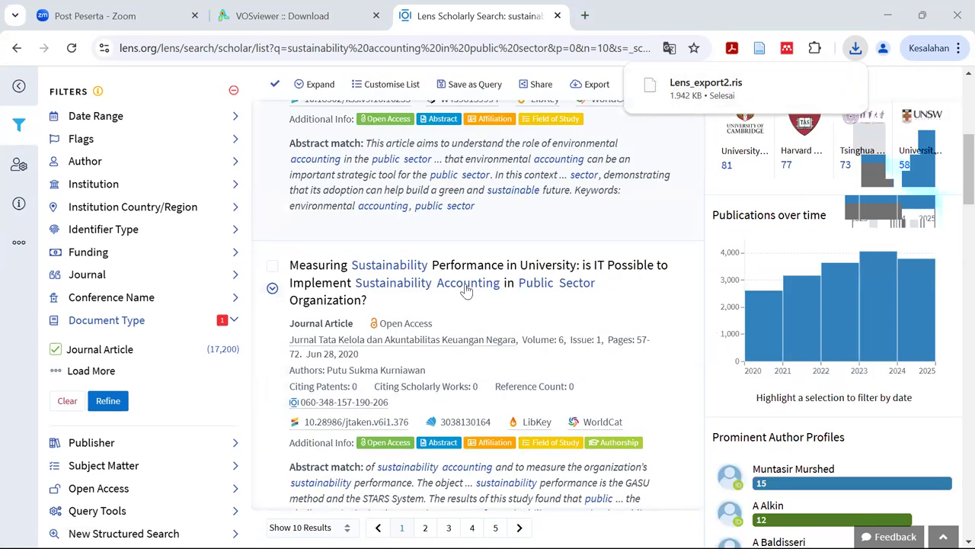
Examine the remaining articles on the results page and the country and author charts, returning to the query summary
scroll(479, 272, down, 2)
scroll(503, 395, down, 5)
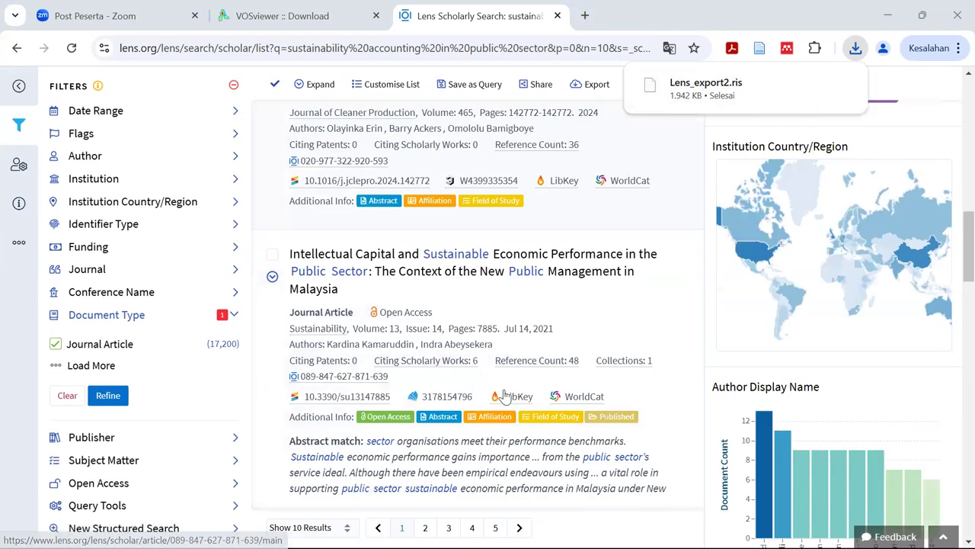
scroll(503, 394, down, 10)
scroll(503, 394, up, 15)
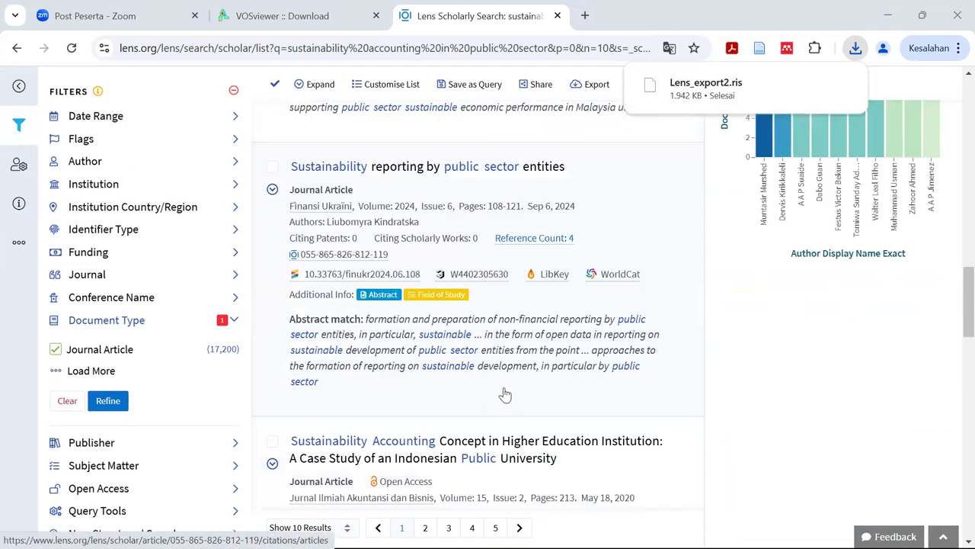
scroll(504, 394, up, 10)
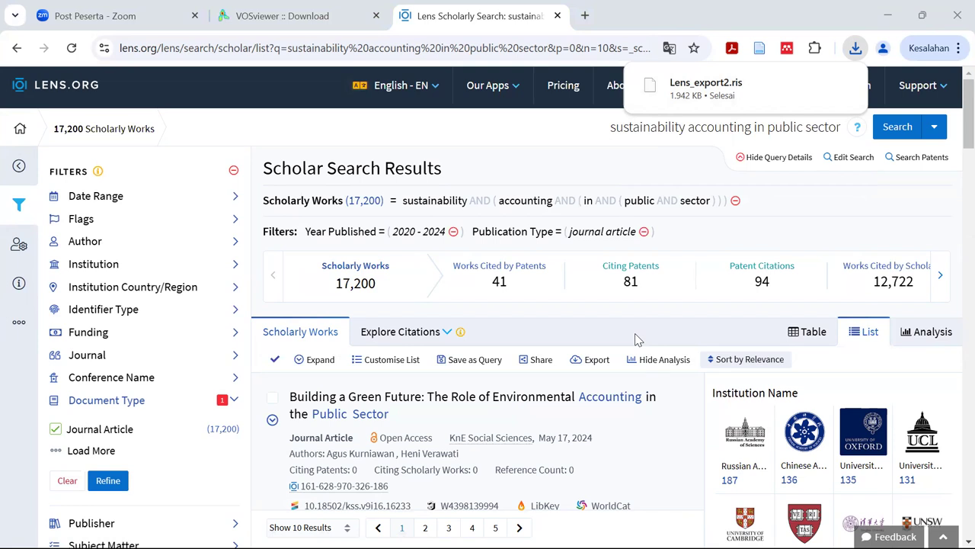
mouse_move(727, 91)
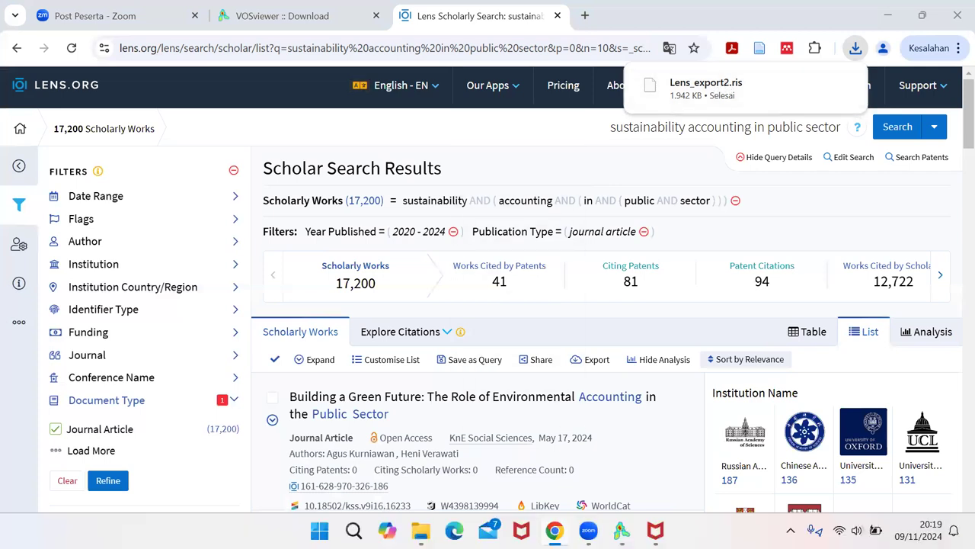
click(621, 534)
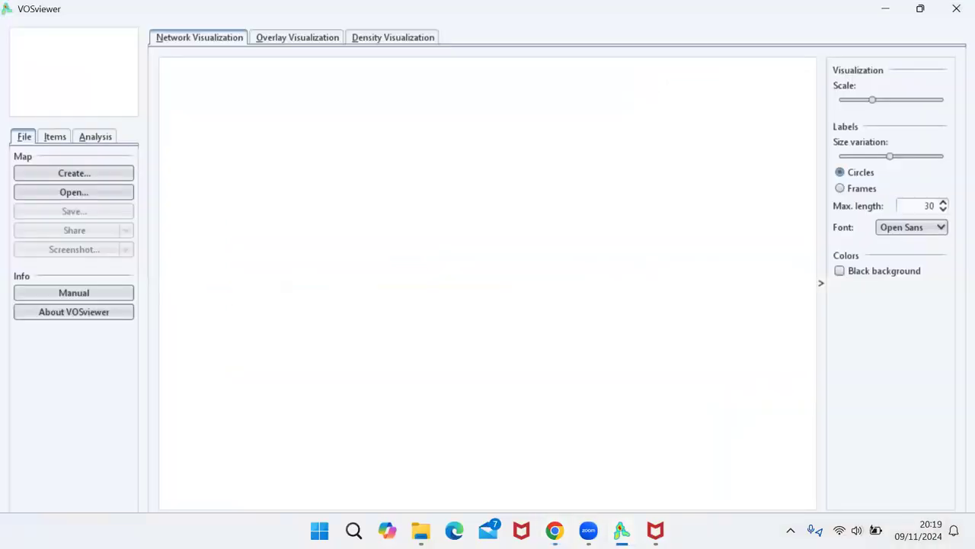
click(555, 530)
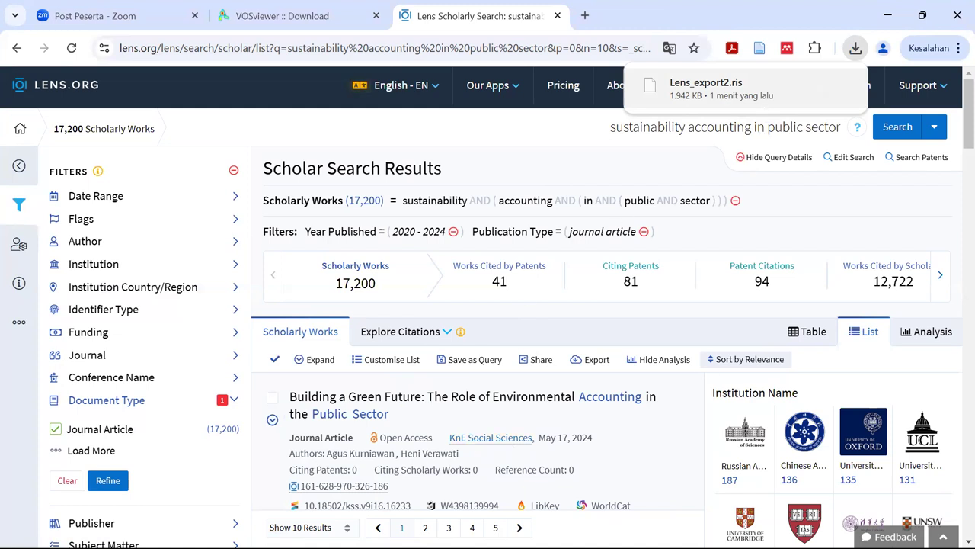
mouse_move(838, 548)
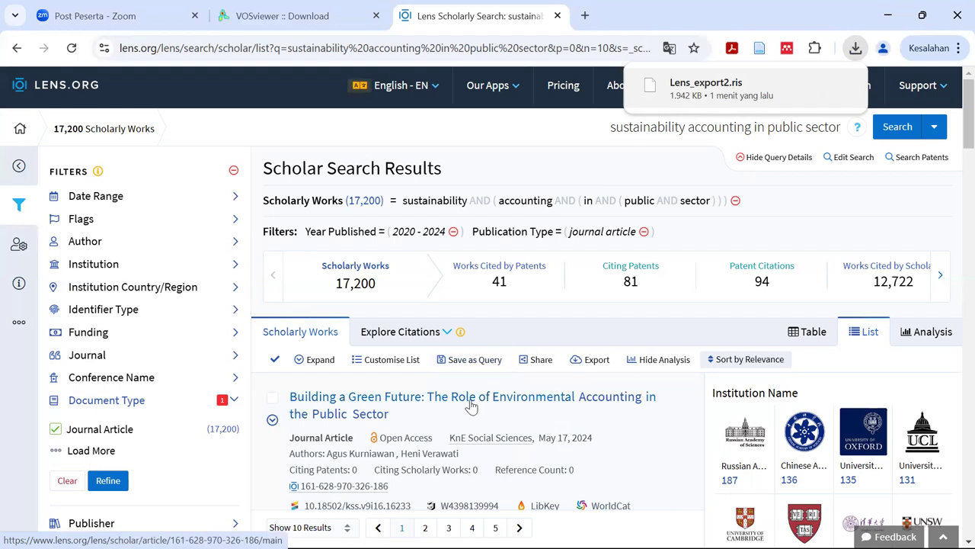
Switch to VOSviewer and start creating a map based on bibliographic data
key(alt+Tab)
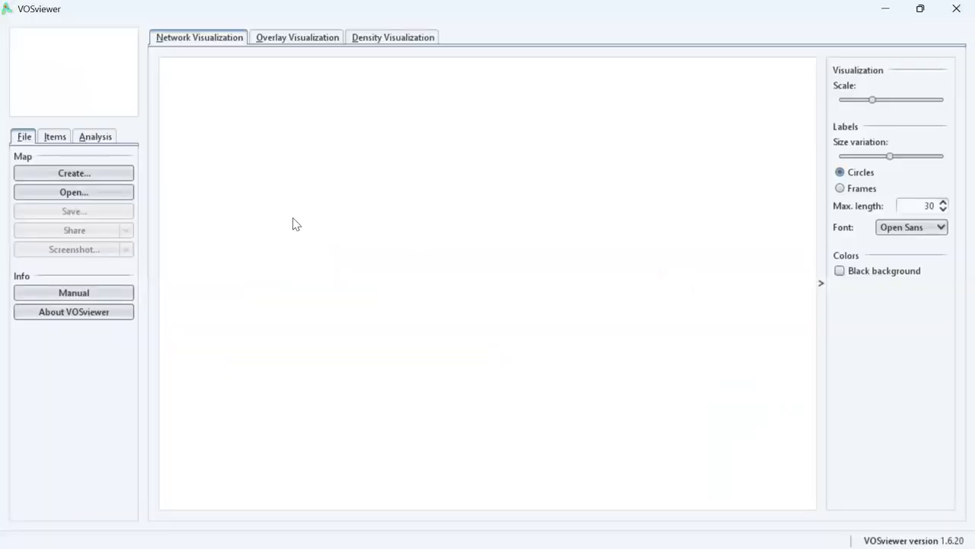
click(65, 175)
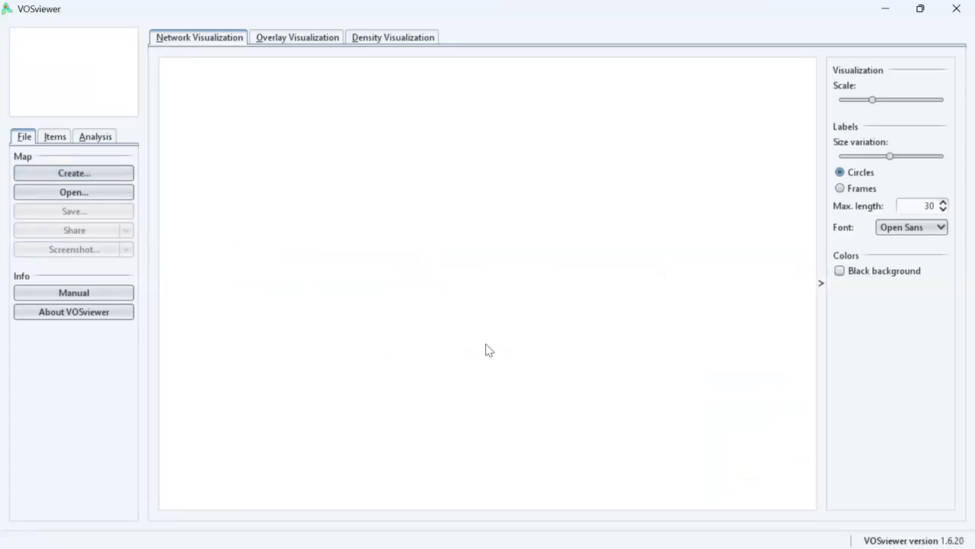
click(79, 175)
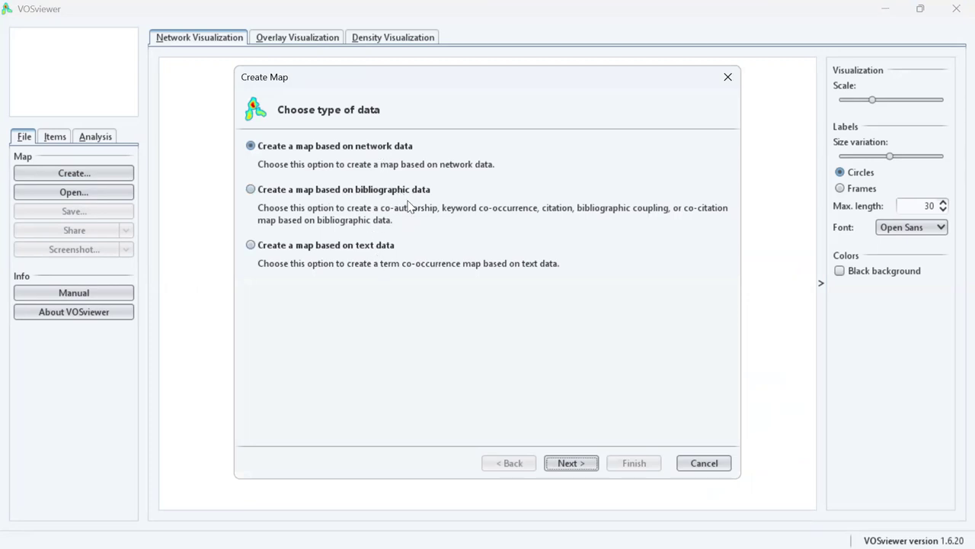
click(251, 190)
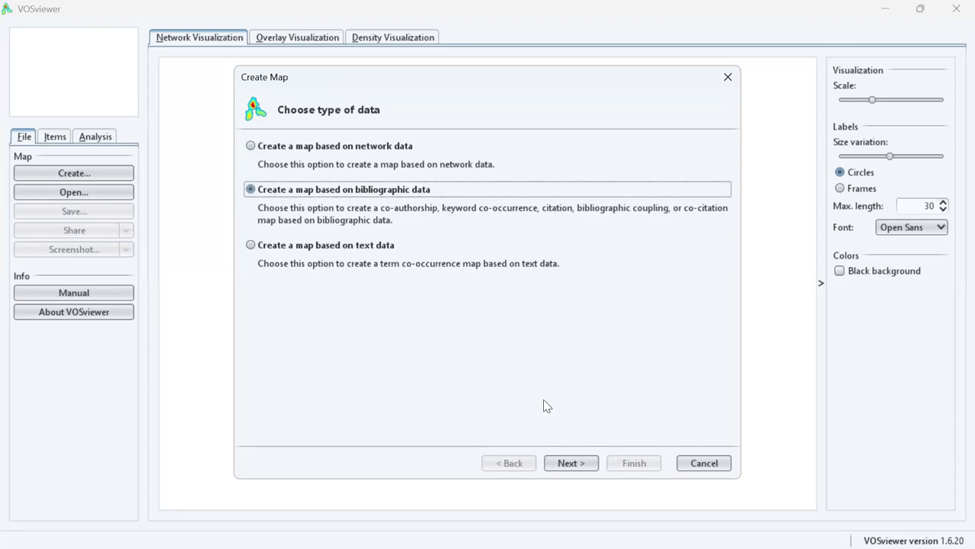
click(571, 463)
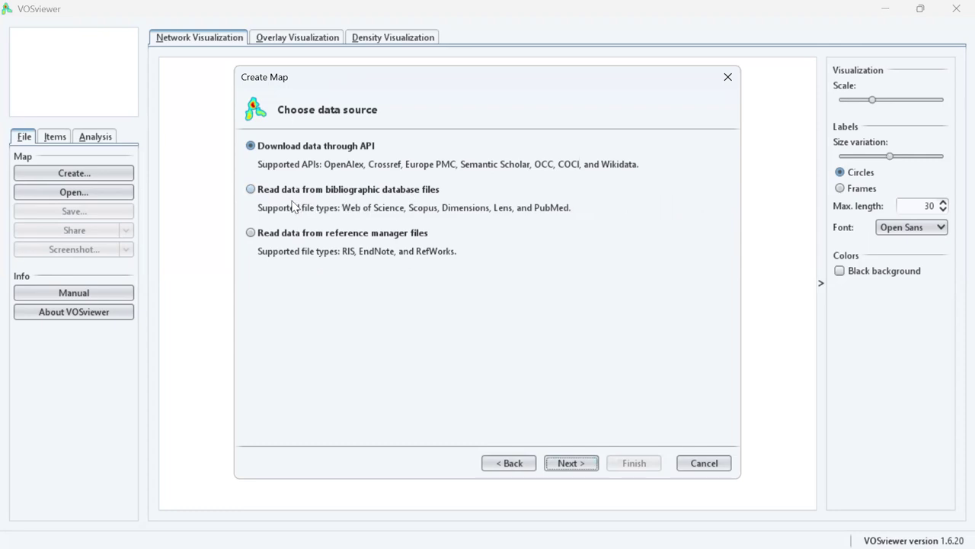
click(252, 190)
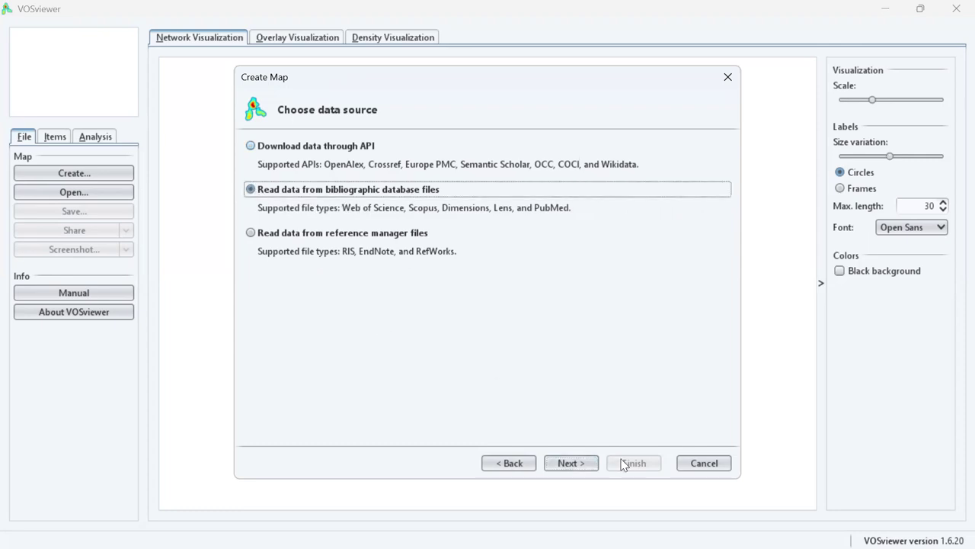
click(577, 464)
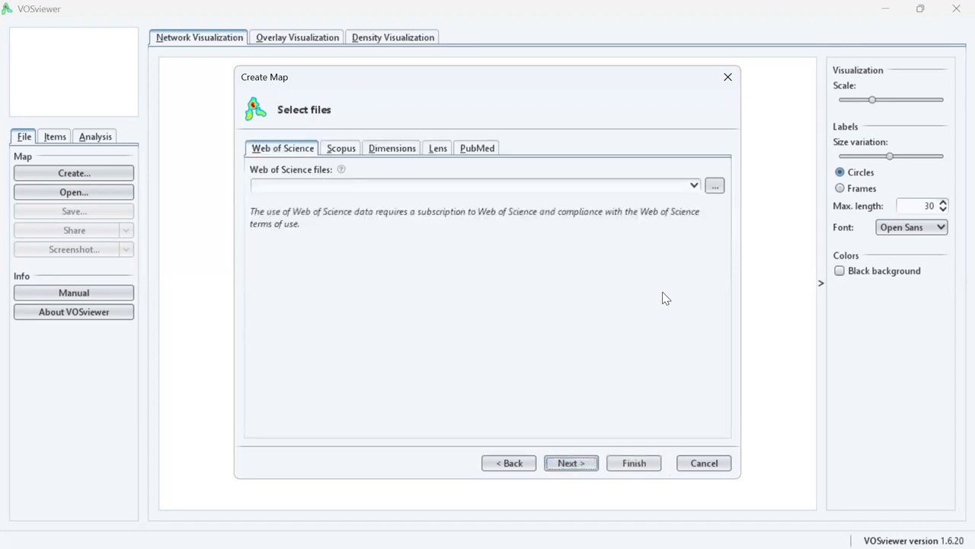
click(509, 463)
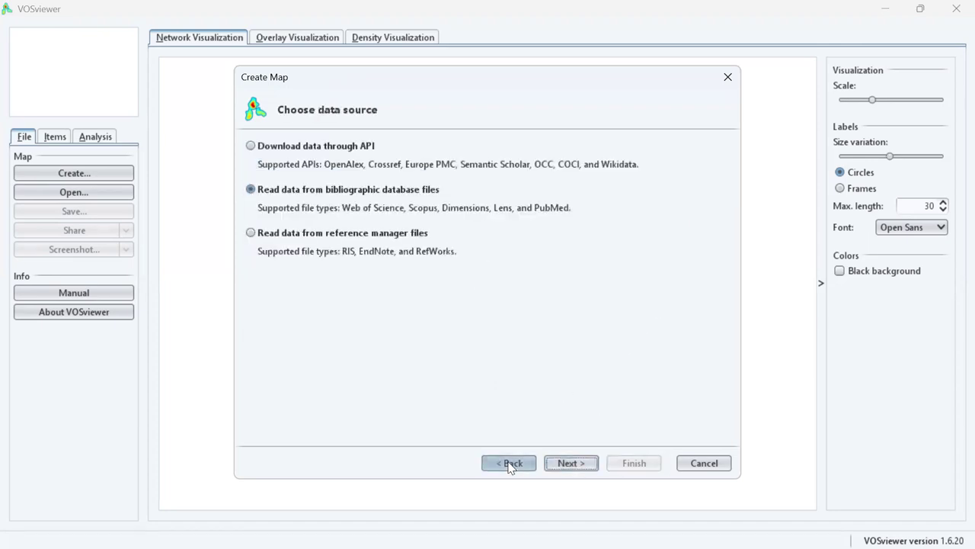
click(251, 232)
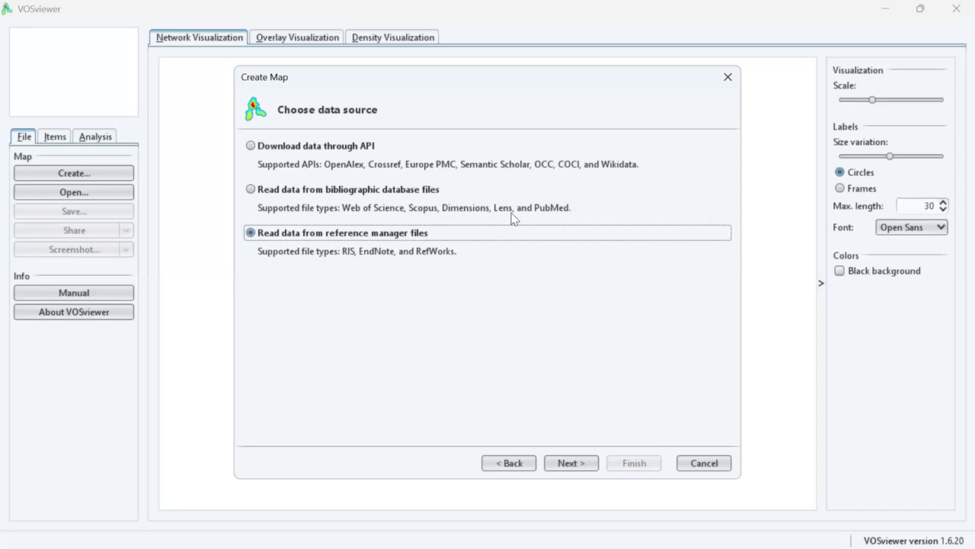
click(251, 191)
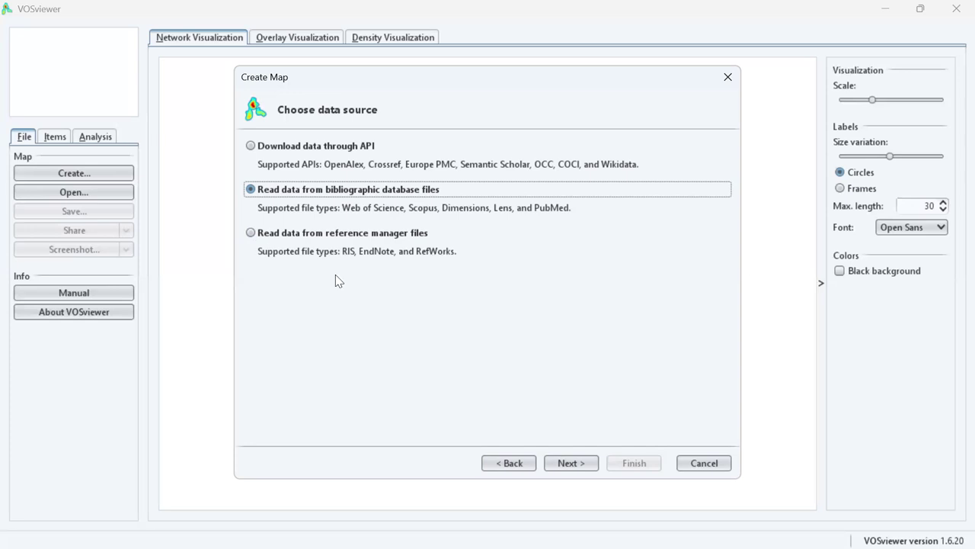
Use reference manager files as the data source and load Lens_export2.ris from the Downloads folder as the RIS file
click(251, 233)
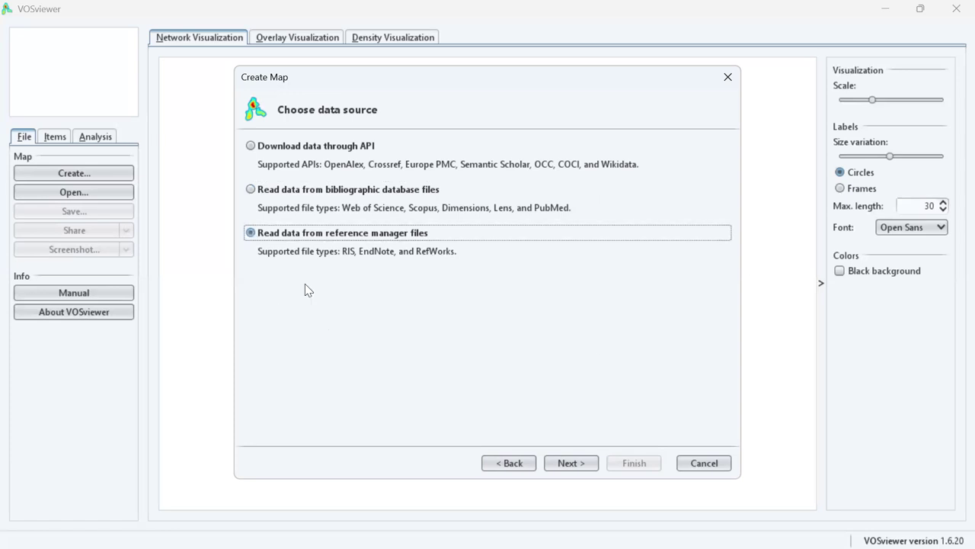
click(573, 461)
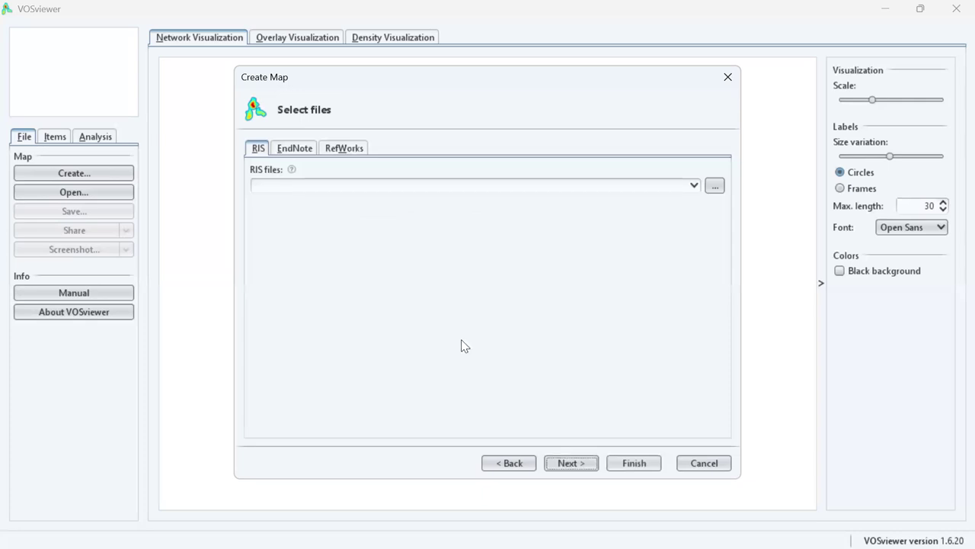
click(715, 185)
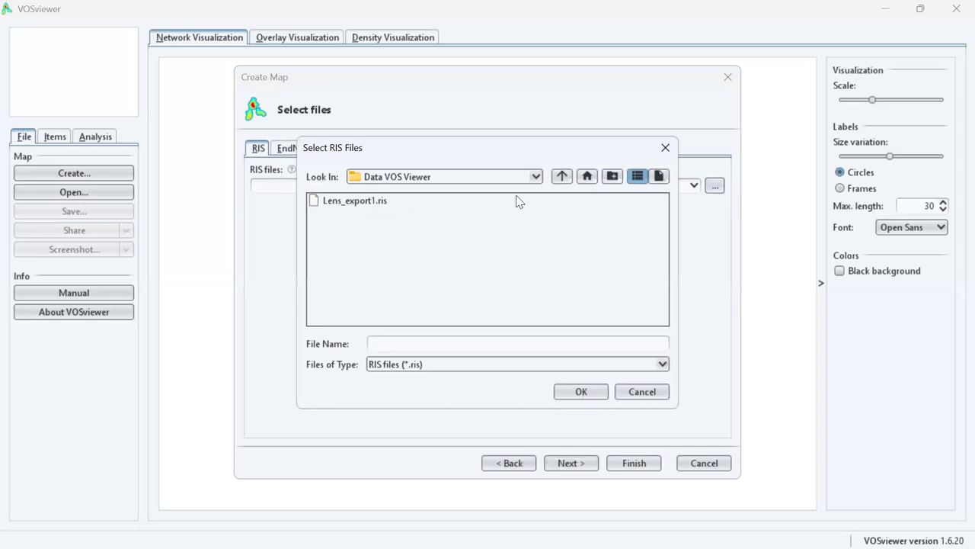
click(536, 177)
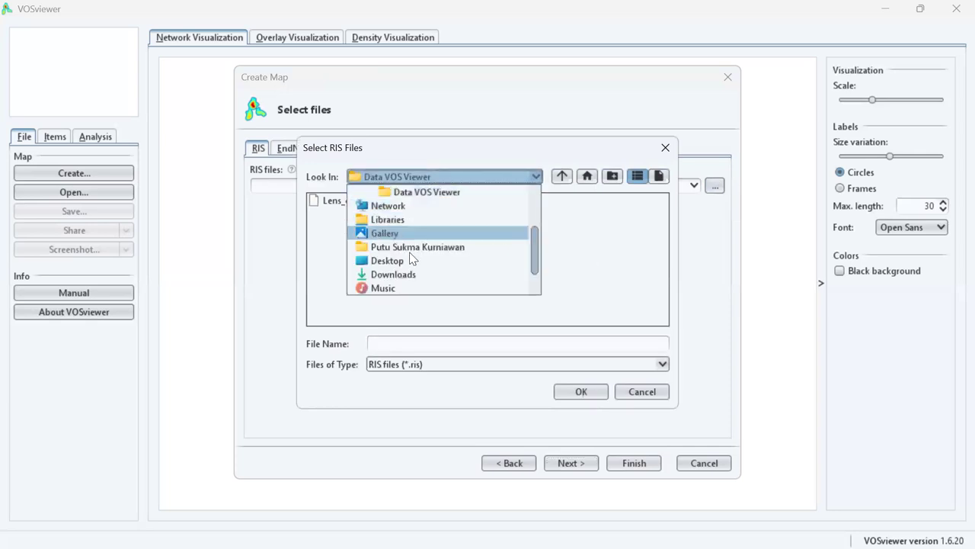
click(392, 274)
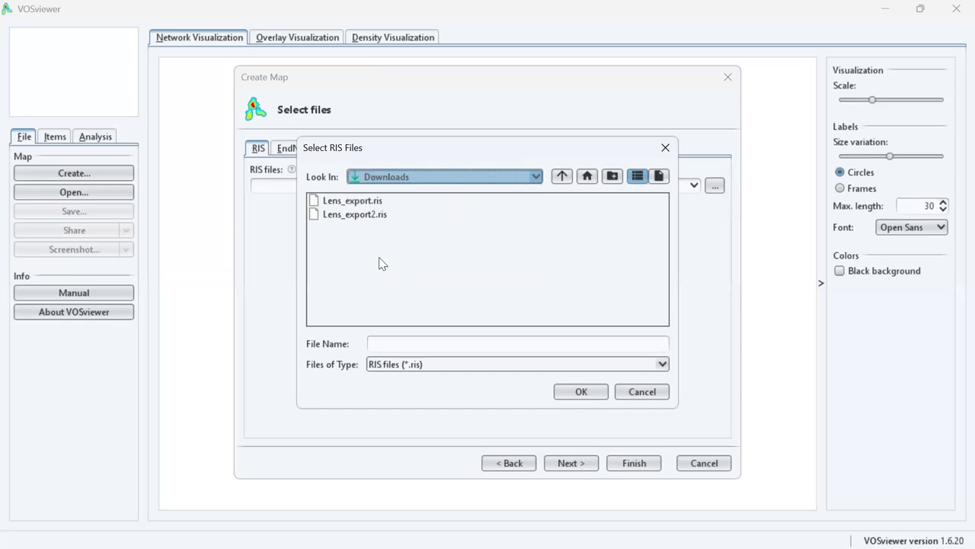
click(365, 215)
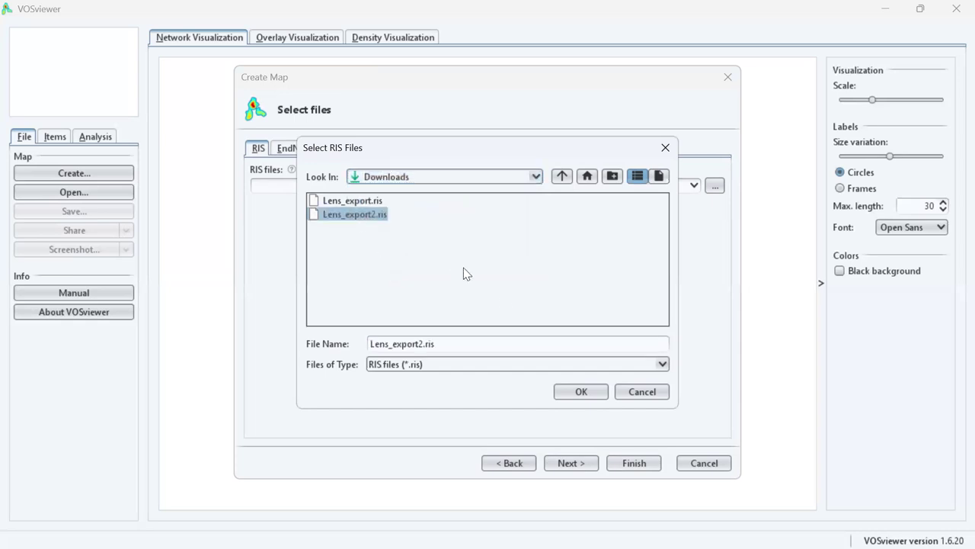
click(581, 391)
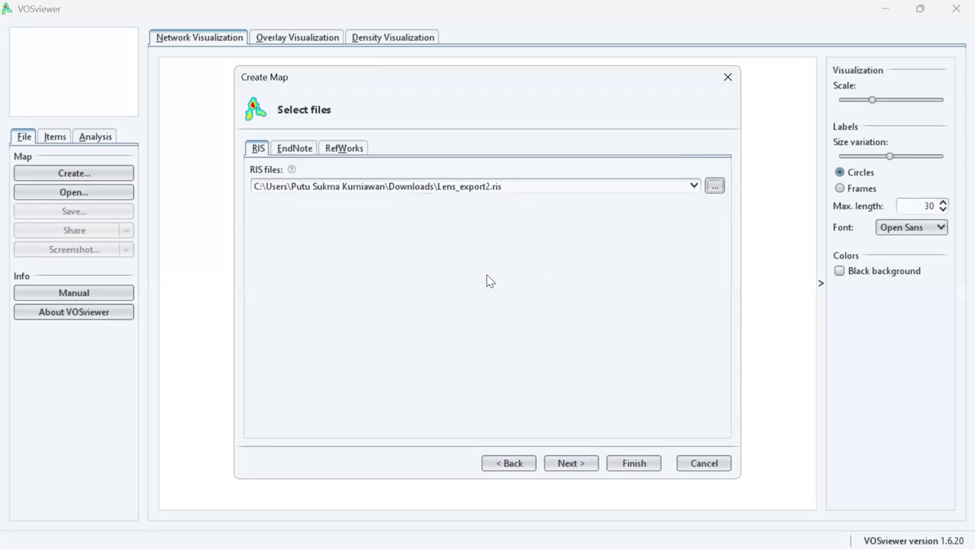
click(577, 464)
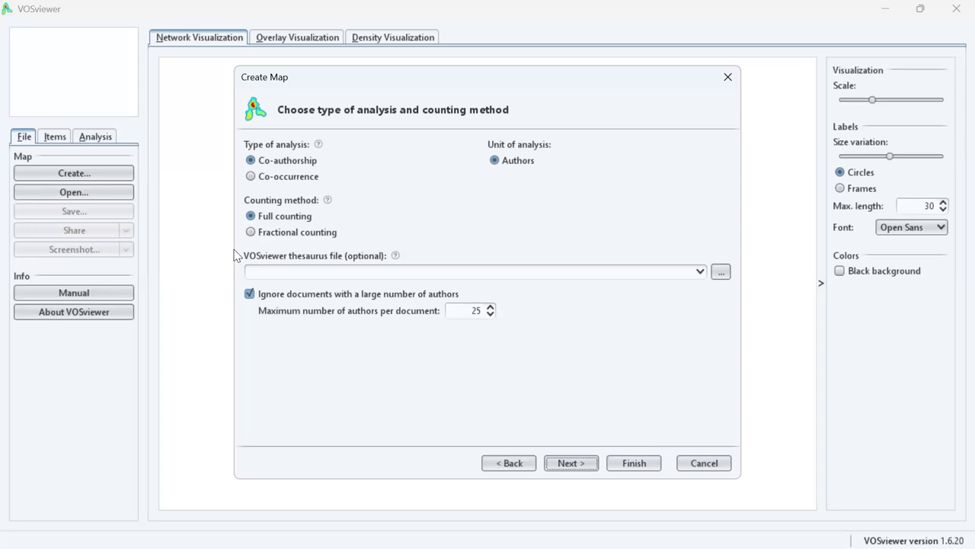
click(250, 177)
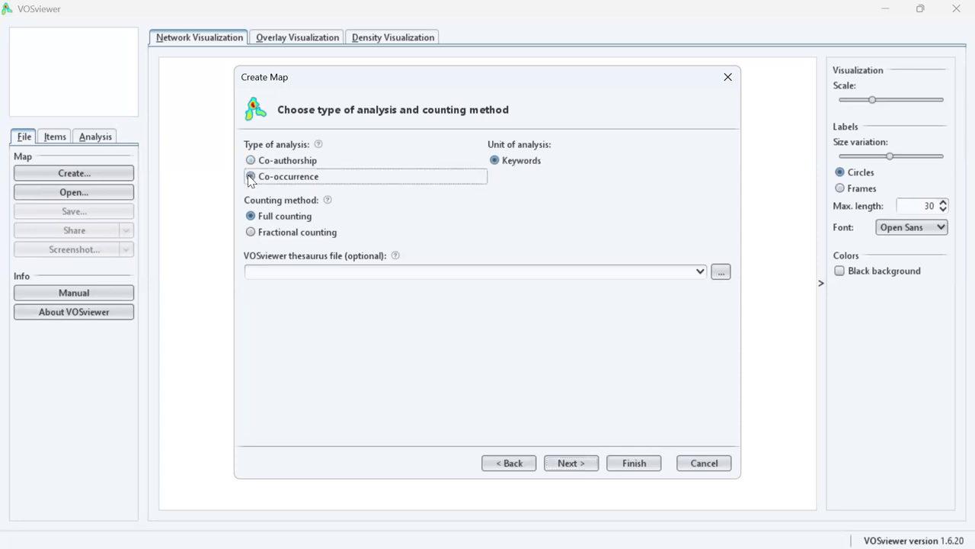
click(495, 161)
mouse_move(320, 145)
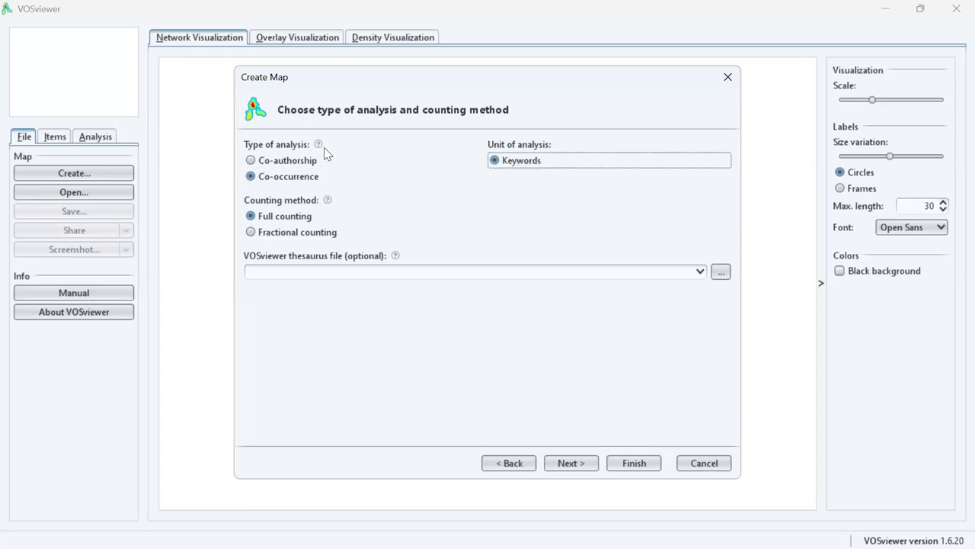
click(252, 160)
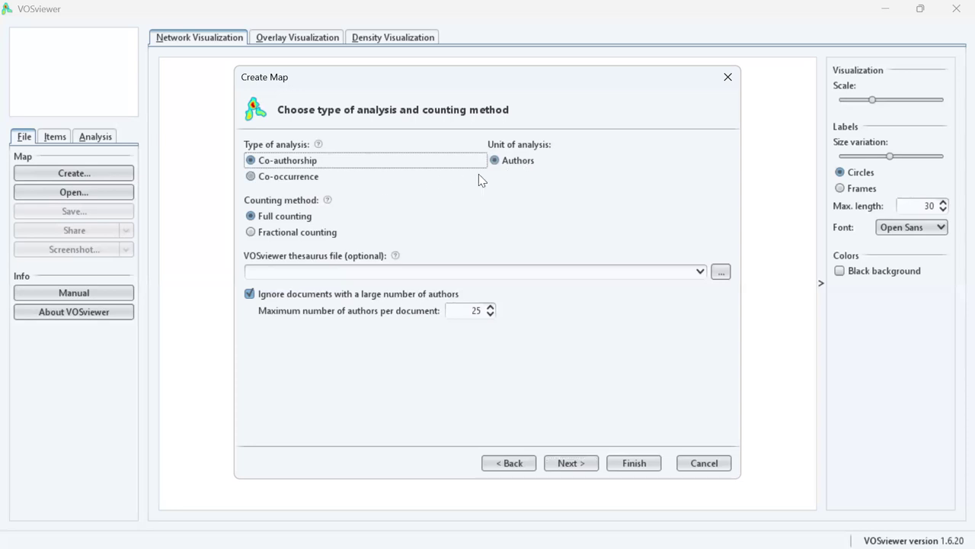
Set up a co-occurrence analysis with keywords as the unit of analysis and full counting as the counting method
click(251, 176)
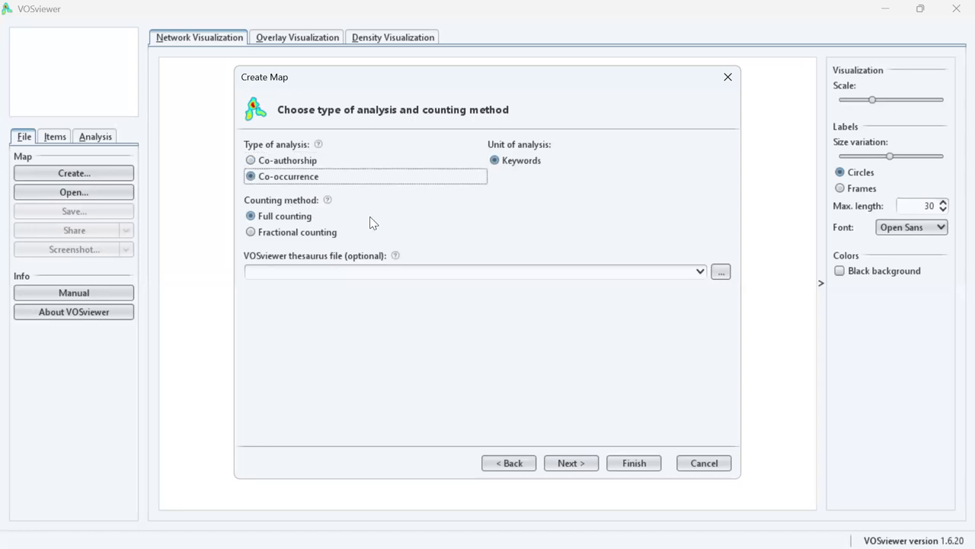
click(252, 219)
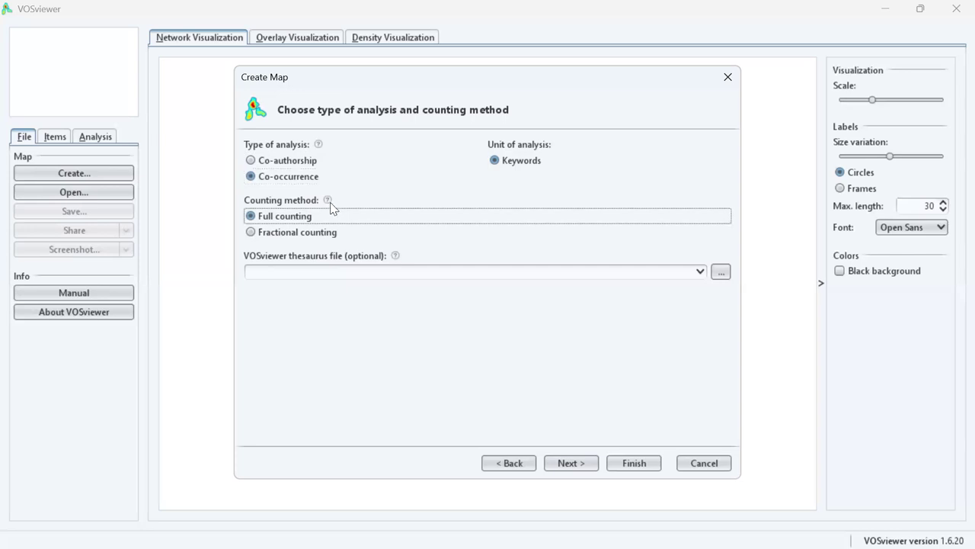
mouse_move(331, 204)
click(495, 161)
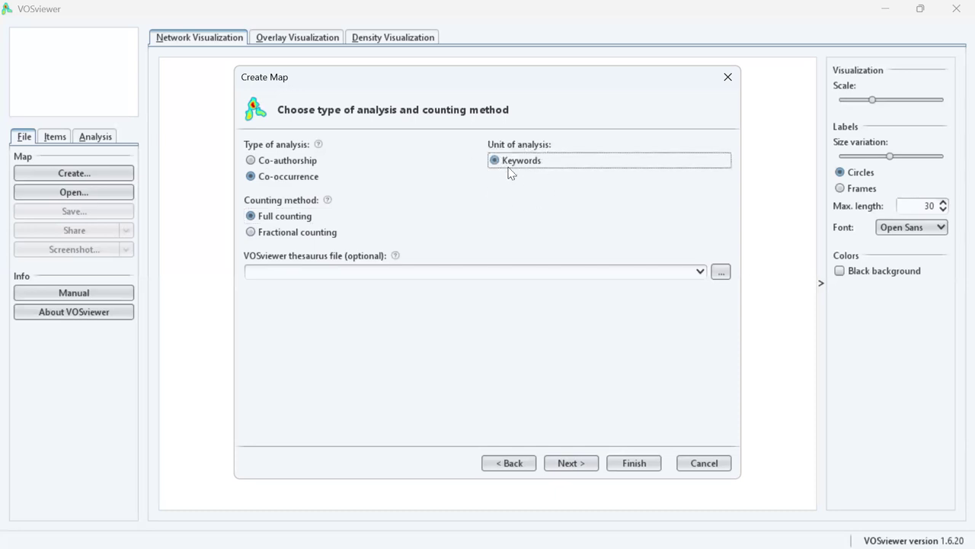
click(251, 218)
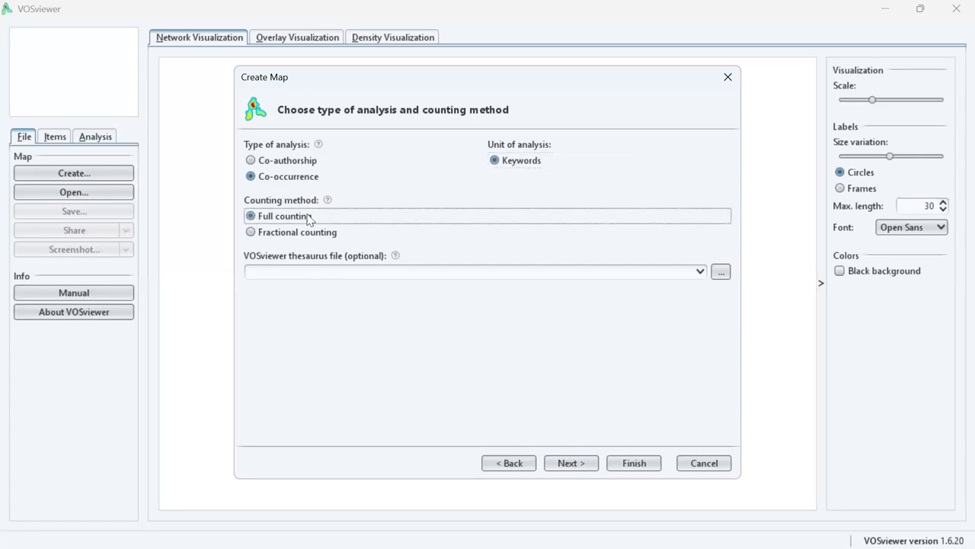
click(499, 161)
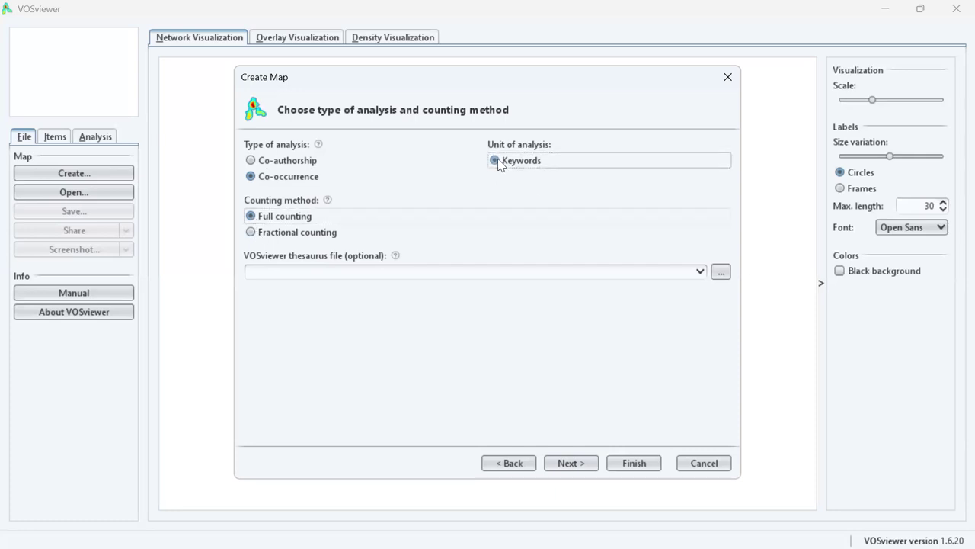
click(573, 462)
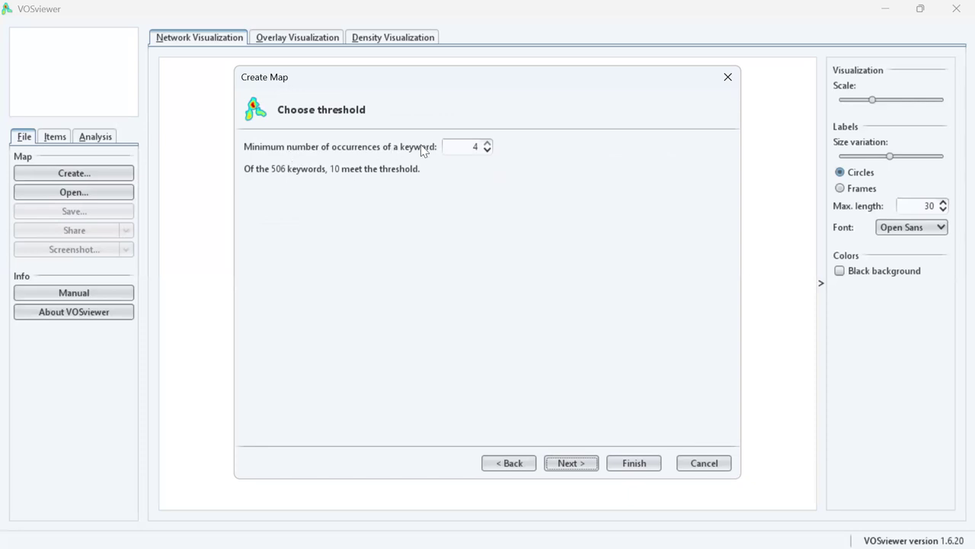
Set the minimum number of occurrences of a keyword to 1
click(488, 150)
click(487, 150)
click(488, 150)
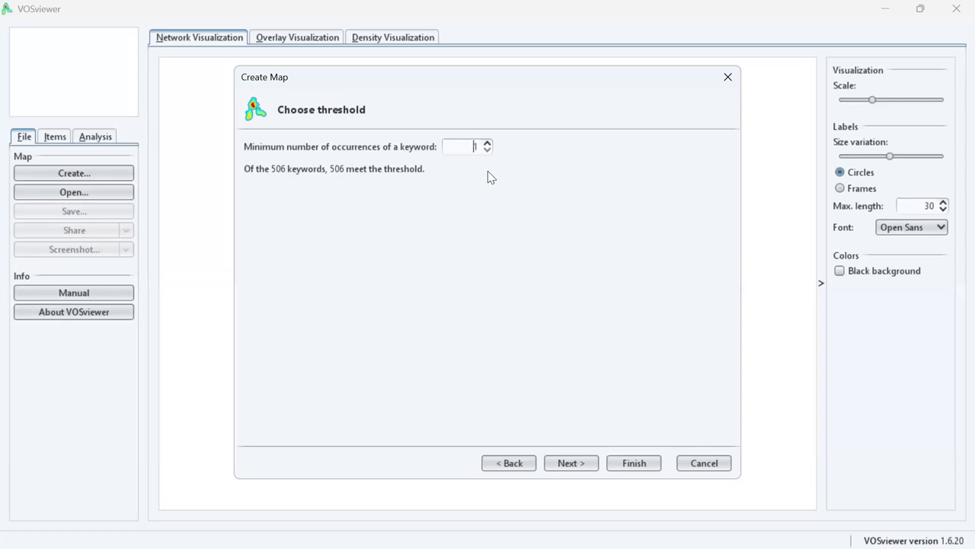
Try raising the minimum number of keyword occurrences to 2 and above, and return it to 1
click(488, 143)
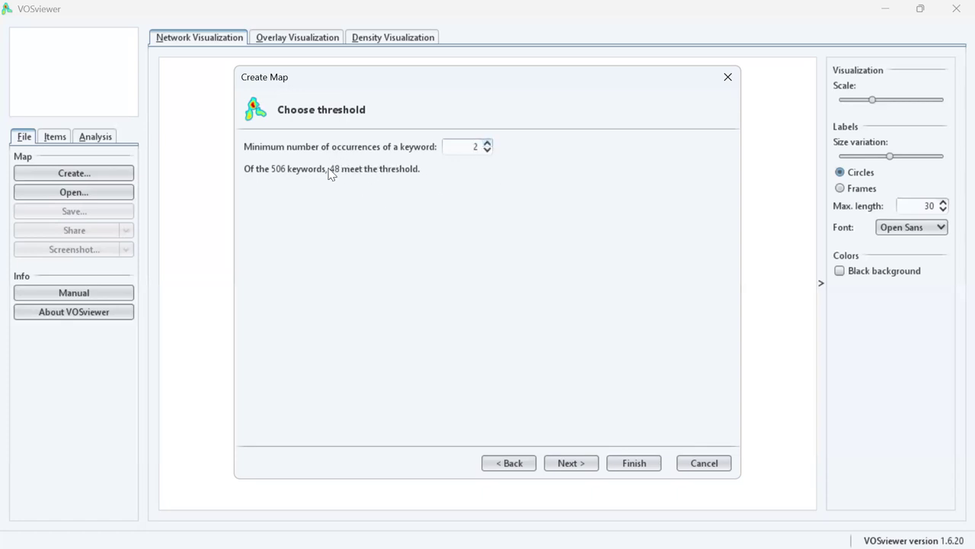
click(488, 143)
click(487, 151)
click(487, 151)
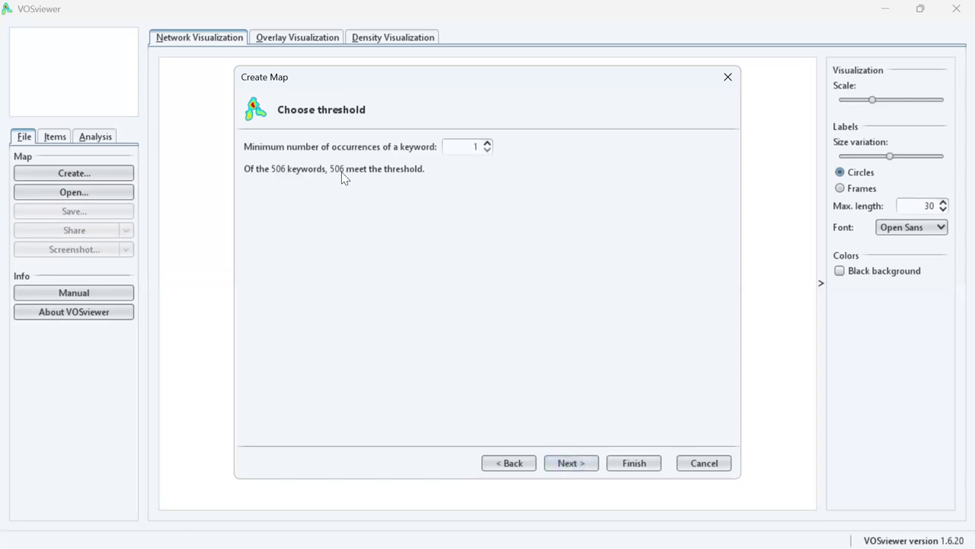
Keep 506 as the number of keywords to select and review the whole list of selected keywords
click(578, 465)
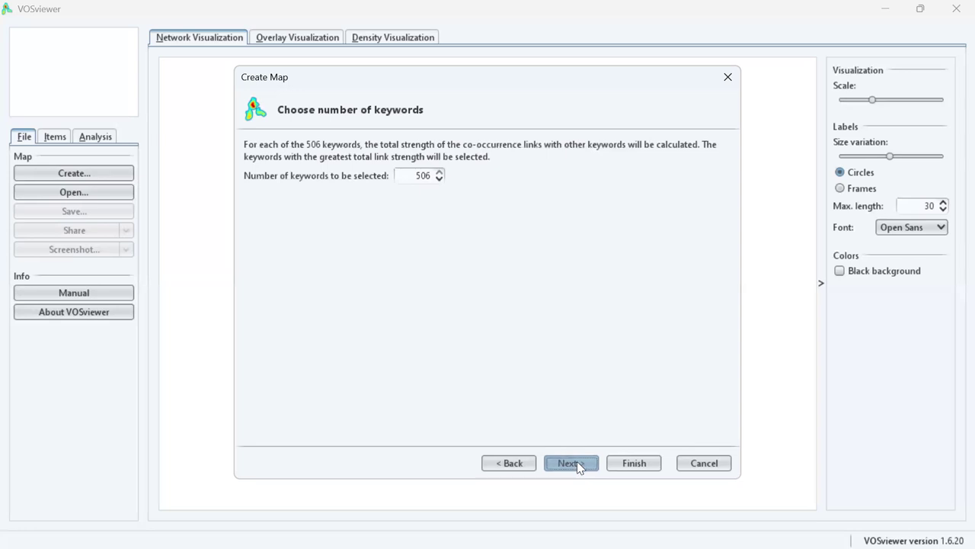
click(577, 463)
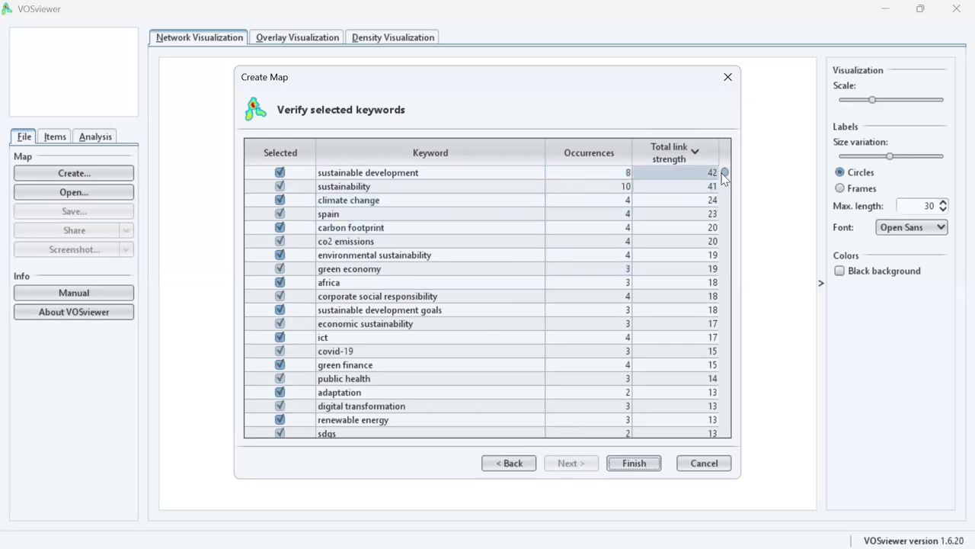
mouse_move(725, 172)
mouse_down()
mouse_move(726, 431)
mouse_move(724, 172)
mouse_up()
scroll(488, 263, down, 5)
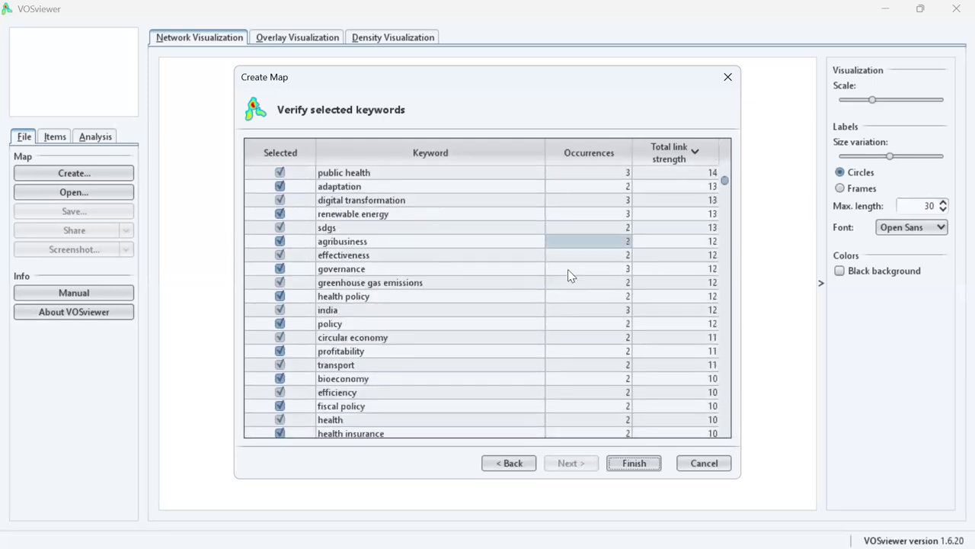
drag(726, 177, 710, 153)
click(397, 173)
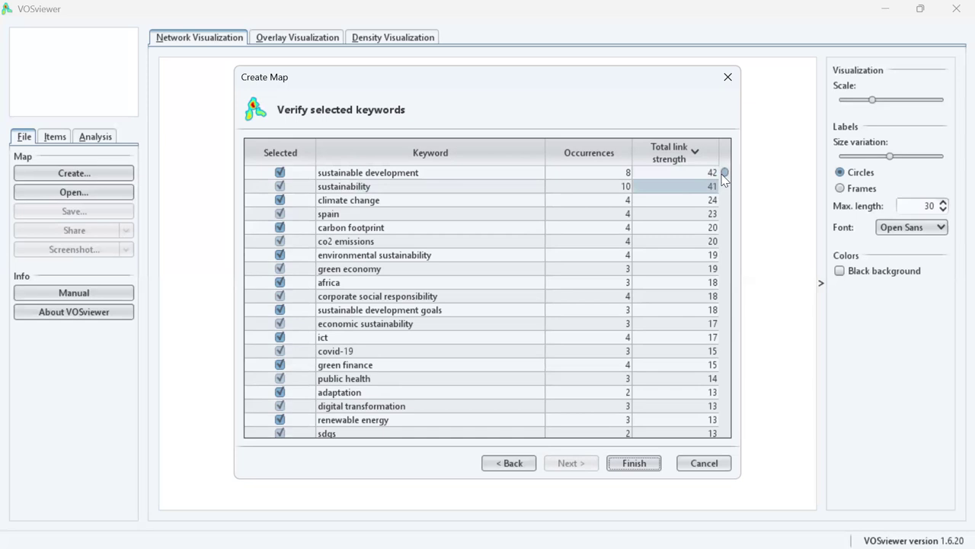
scroll(726, 283, down, 2)
drag(726, 282, 730, 461)
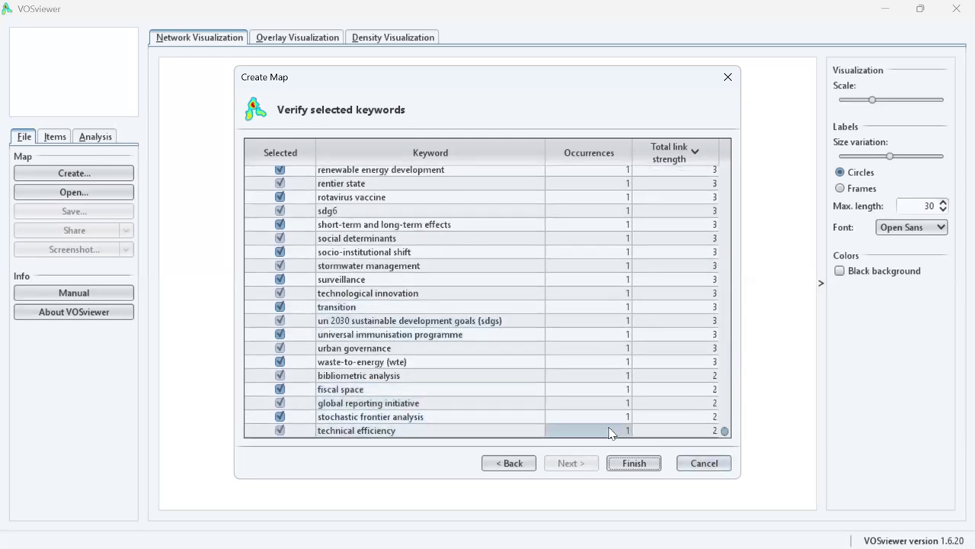
drag(725, 431, 734, 173)
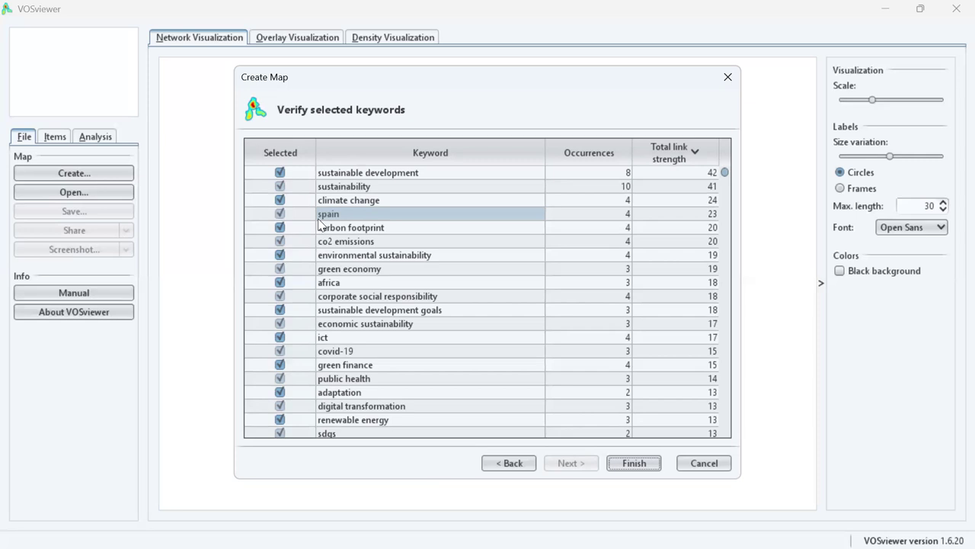
Exclude the country and region keywords spain, africa, uk, brazil, chile and peru from the selected keywords
click(280, 214)
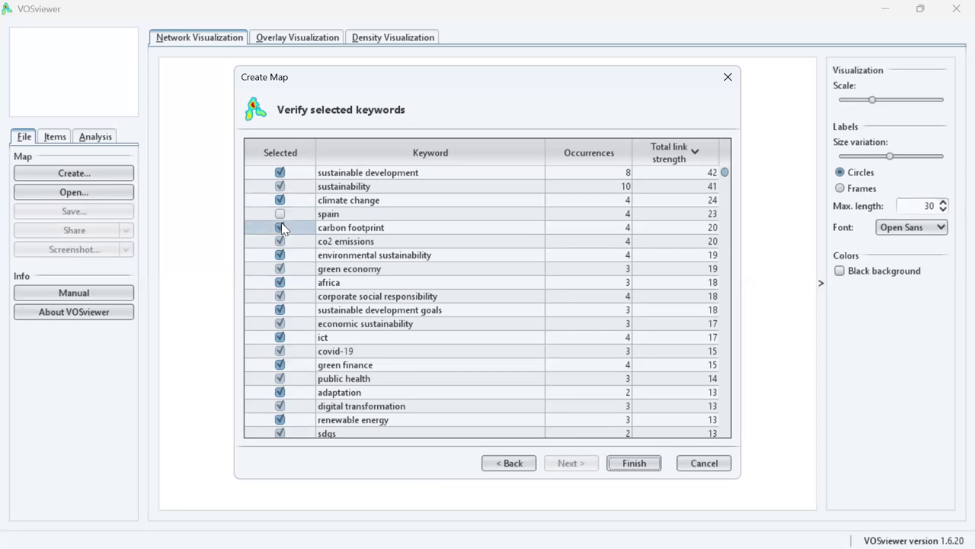
click(282, 282)
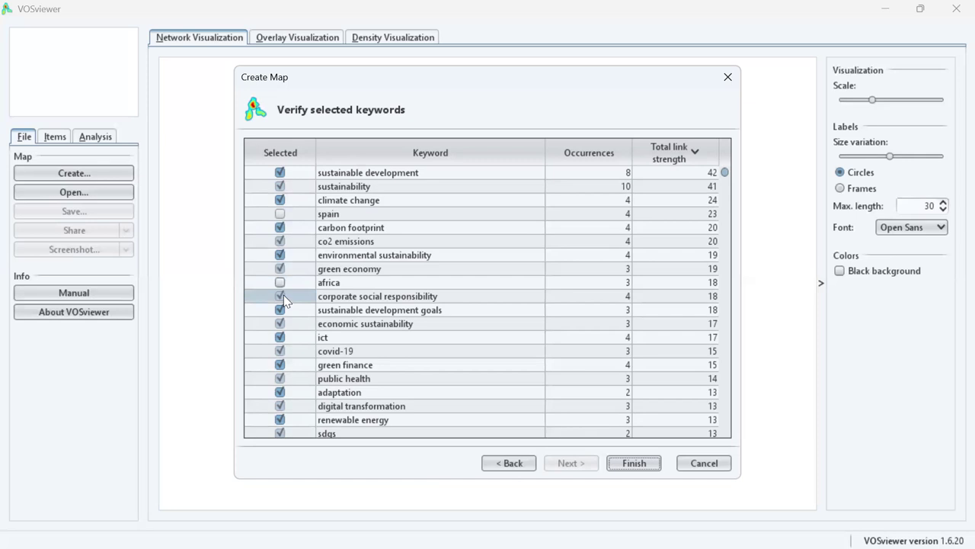
scroll(314, 283, down, 3)
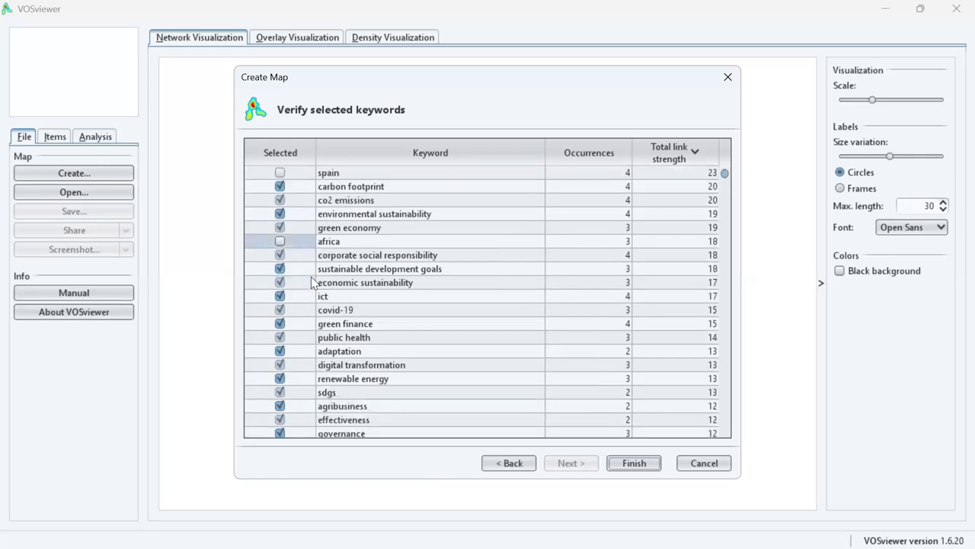
scroll(315, 283, down, 12)
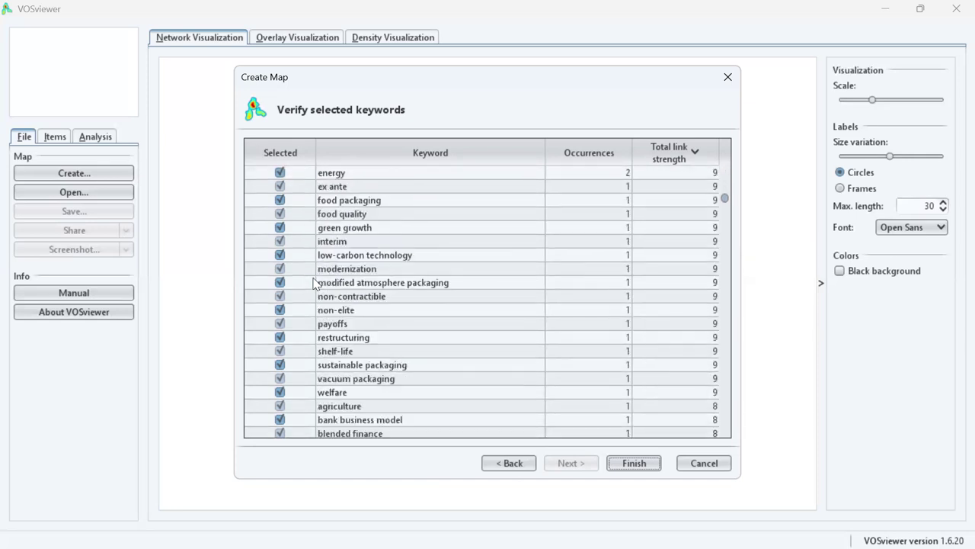
scroll(342, 344, down, 3)
scroll(305, 343, up, 2)
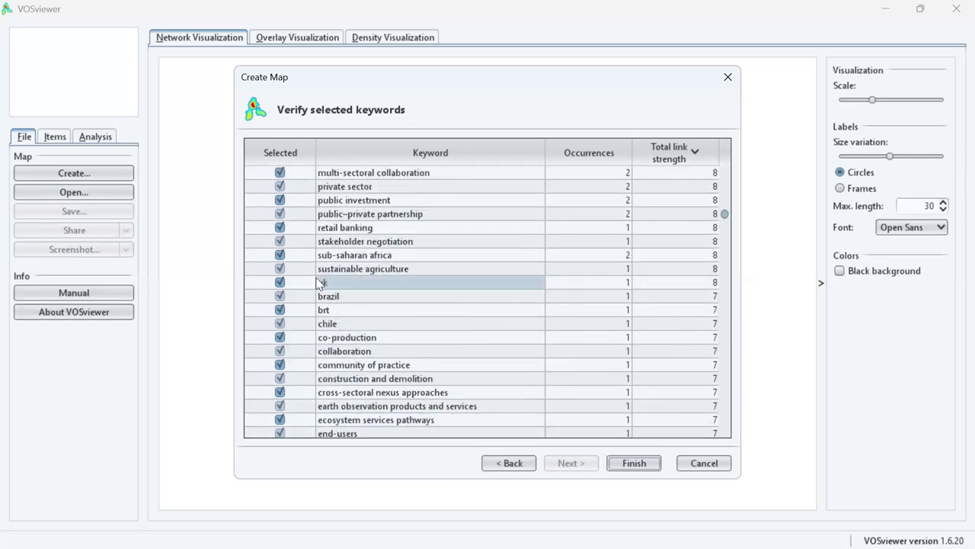
click(279, 283)
click(280, 296)
click(280, 323)
scroll(336, 335, down, 6)
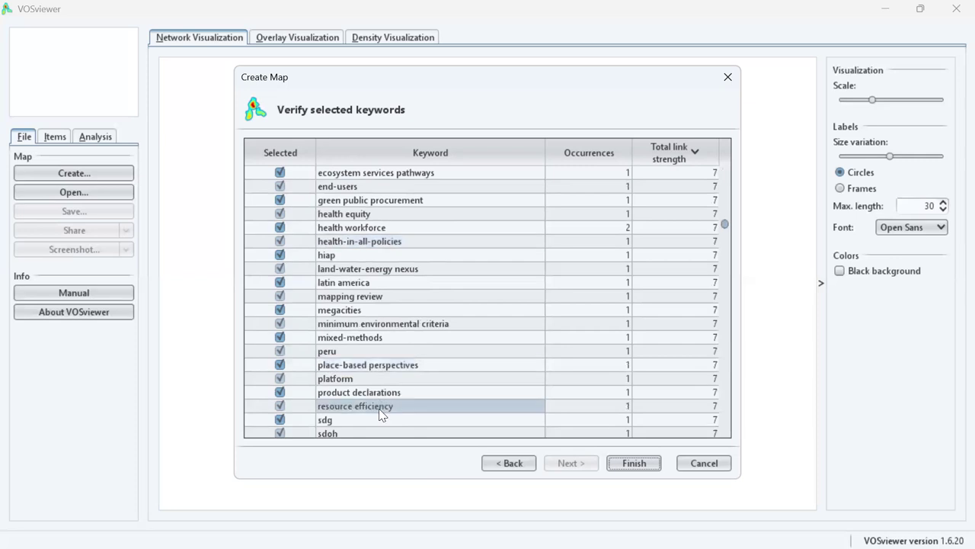
click(280, 351)
scroll(298, 350, down, 2)
click(285, 259)
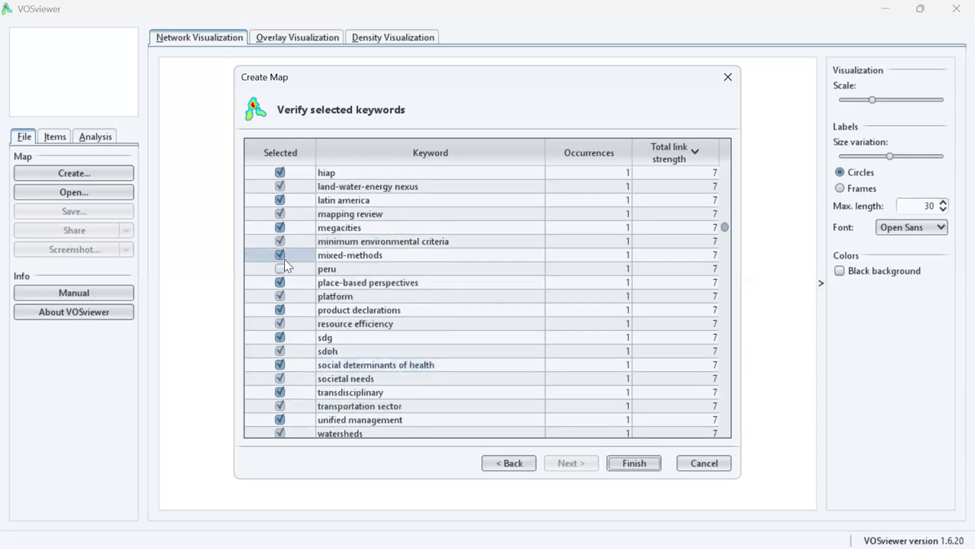
Finish creating the keyword map, showing only the largest set of connected items instead of all items
drag(723, 227, 723, 309)
scroll(723, 308, down, 20)
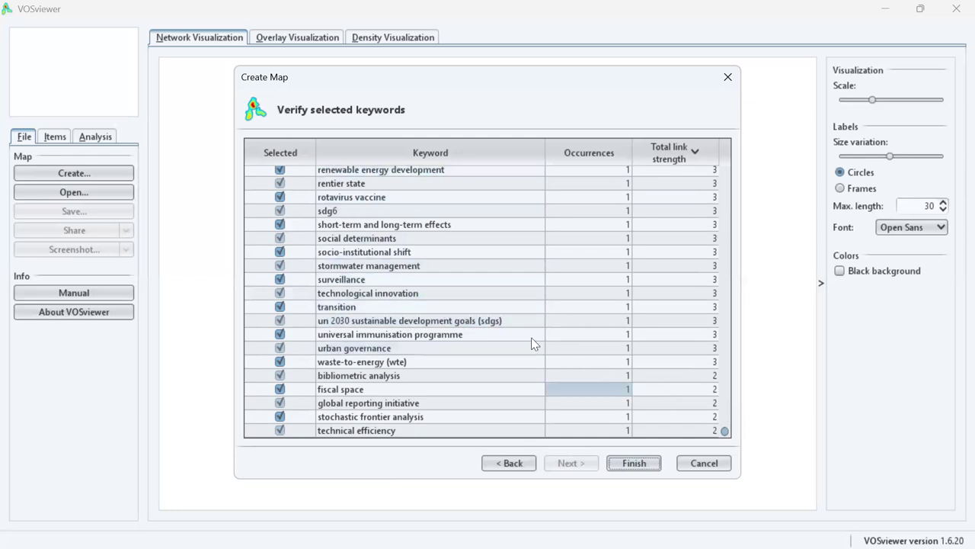
click(635, 463)
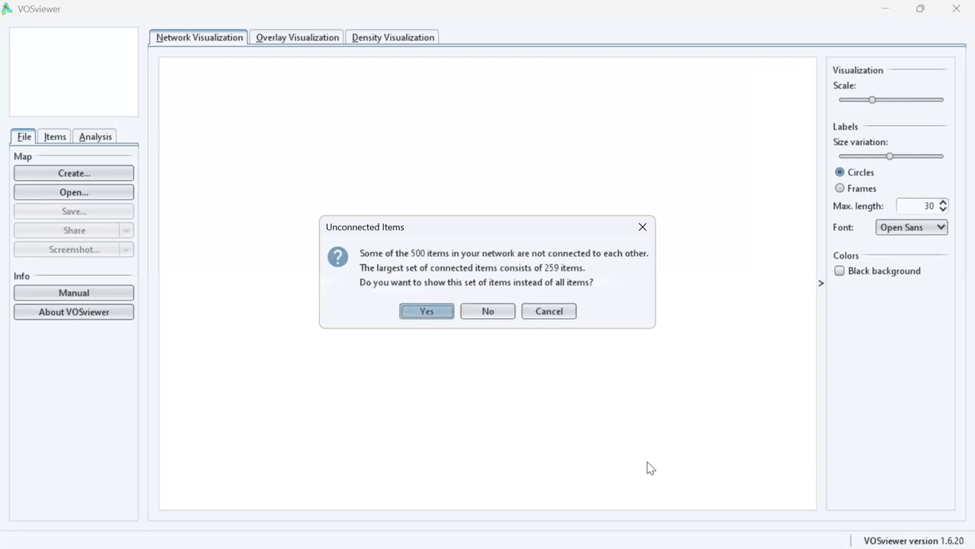
click(437, 313)
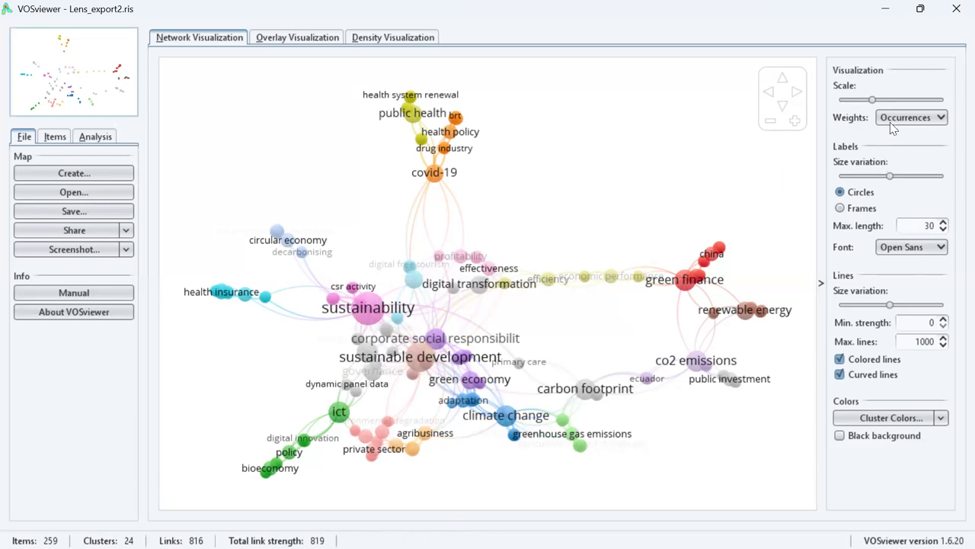
Slightly reduce the visualization scale of the network map
mouse_move(873, 100)
mouse_down()
mouse_move(933, 102)
mouse_move(861, 103)
mouse_move(871, 101)
mouse_up()
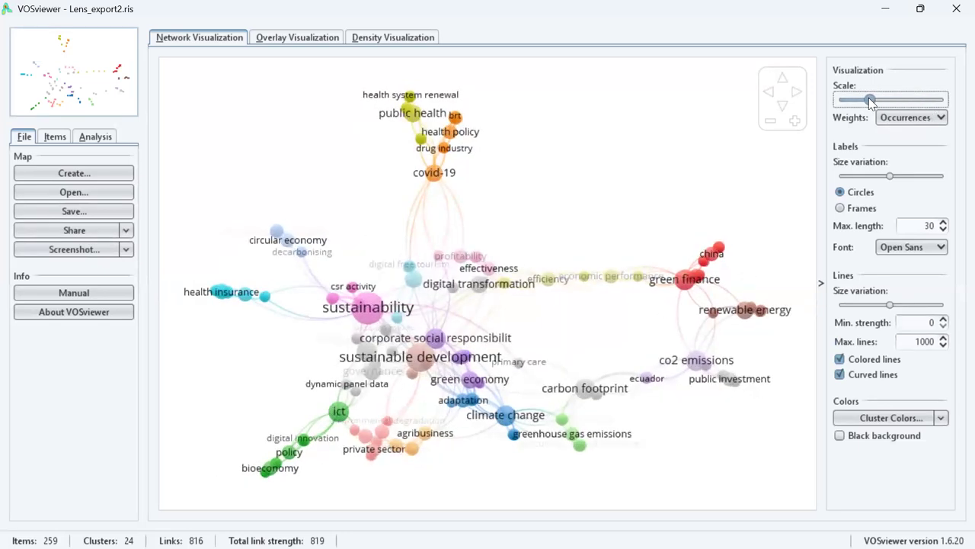
Try total link strength as the weights and frames as the label style, restoring occurrences and circles after each trial
click(943, 117)
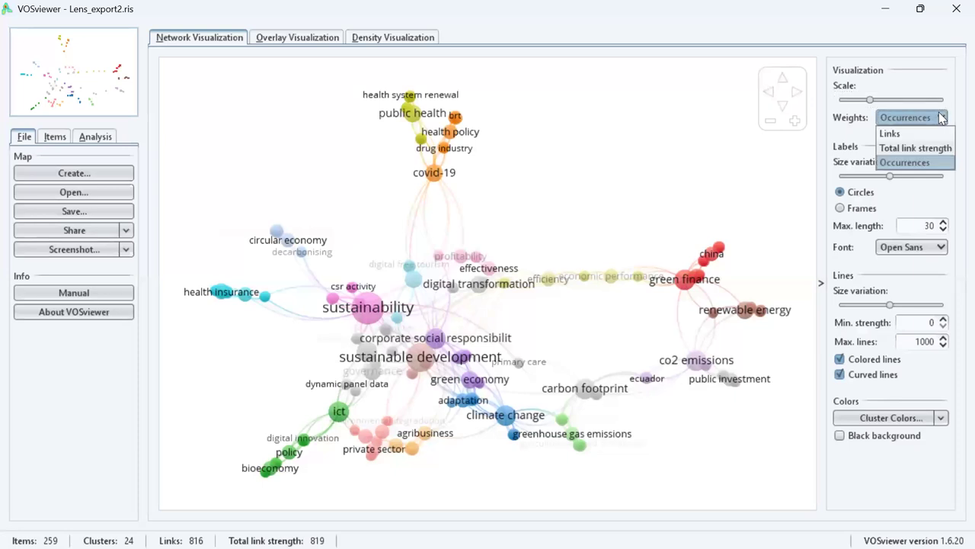
click(920, 150)
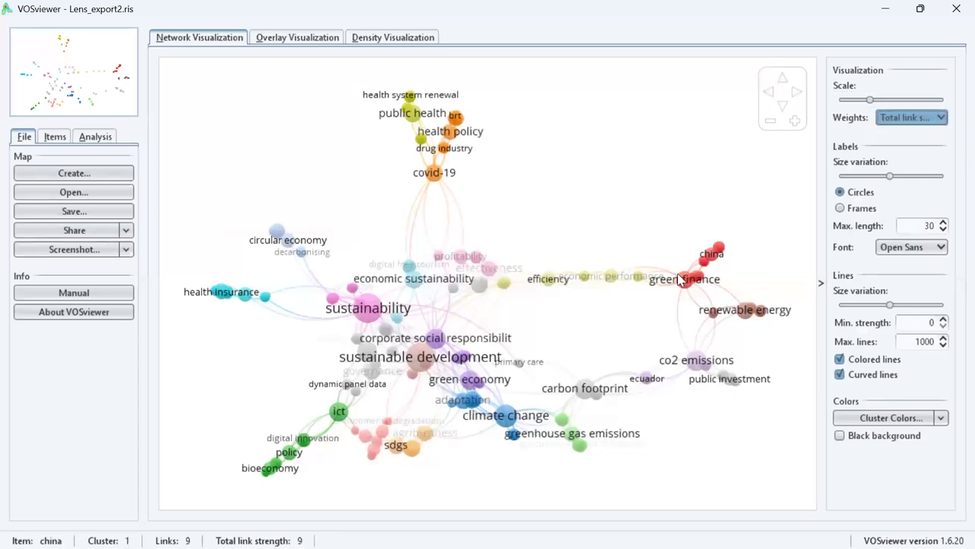
click(919, 119)
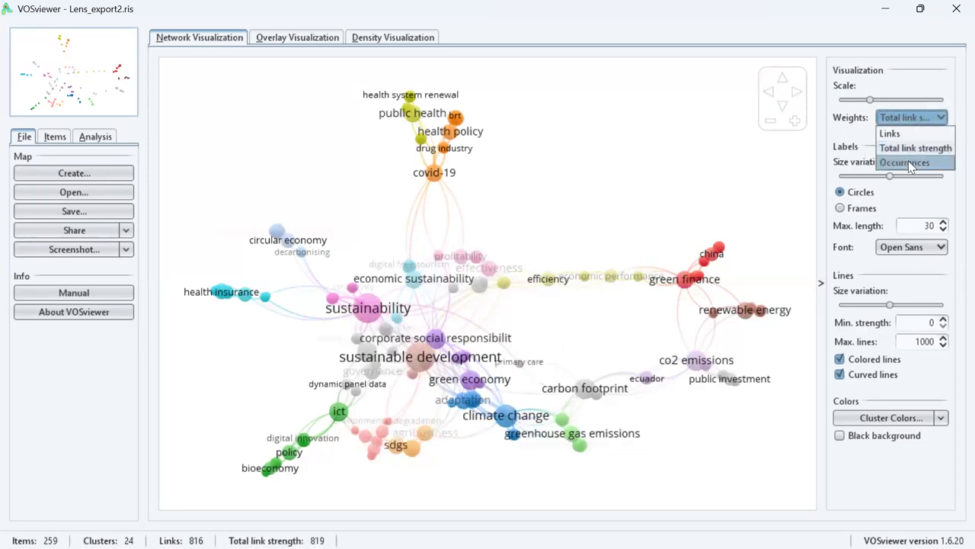
click(911, 163)
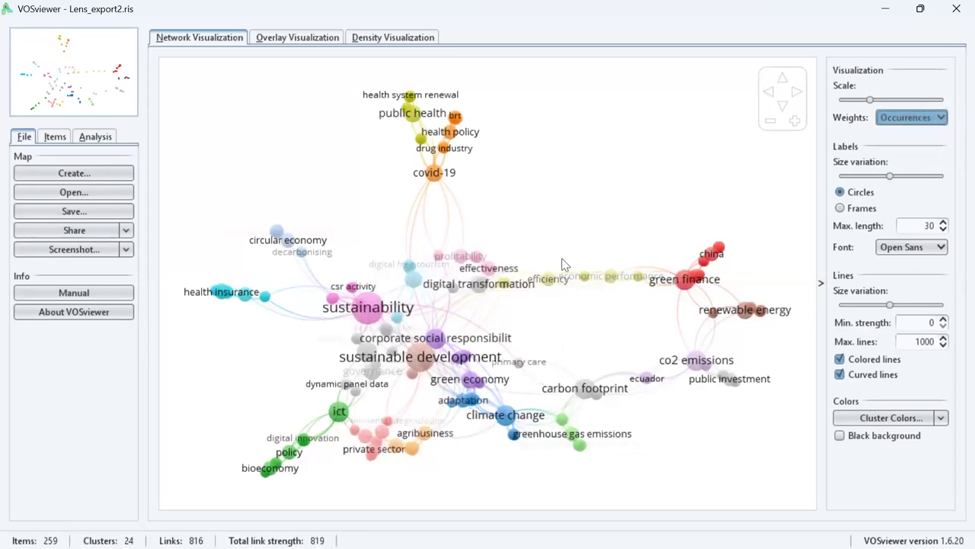
click(840, 208)
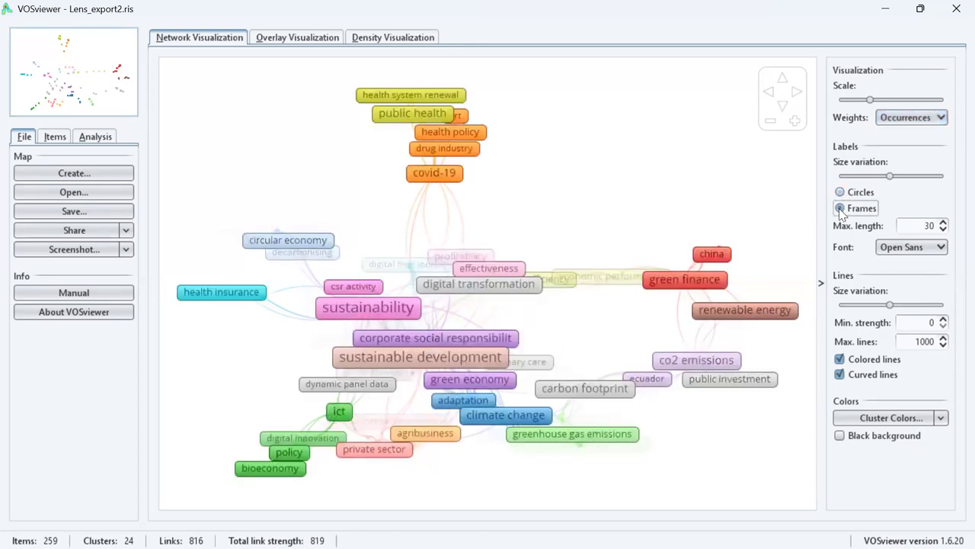
key(Up)
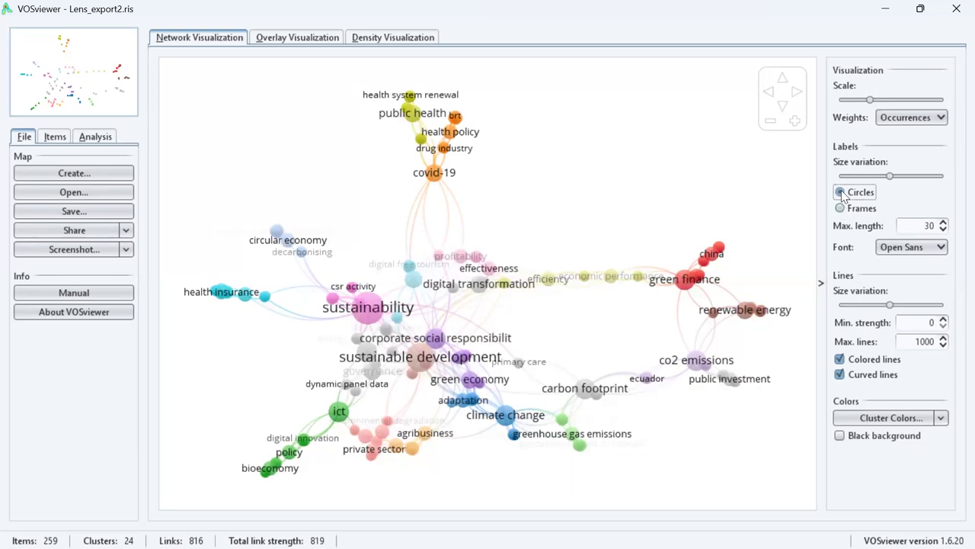
Try other label fonts, including Source Sans Pro, and set the label font to SansSerif
click(928, 250)
click(909, 263)
click(918, 249)
click(913, 317)
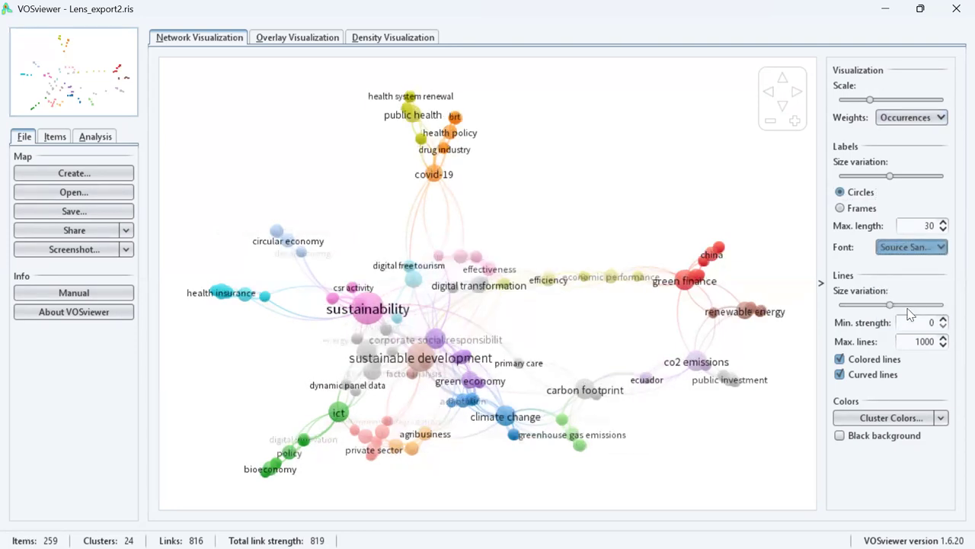
click(915, 248)
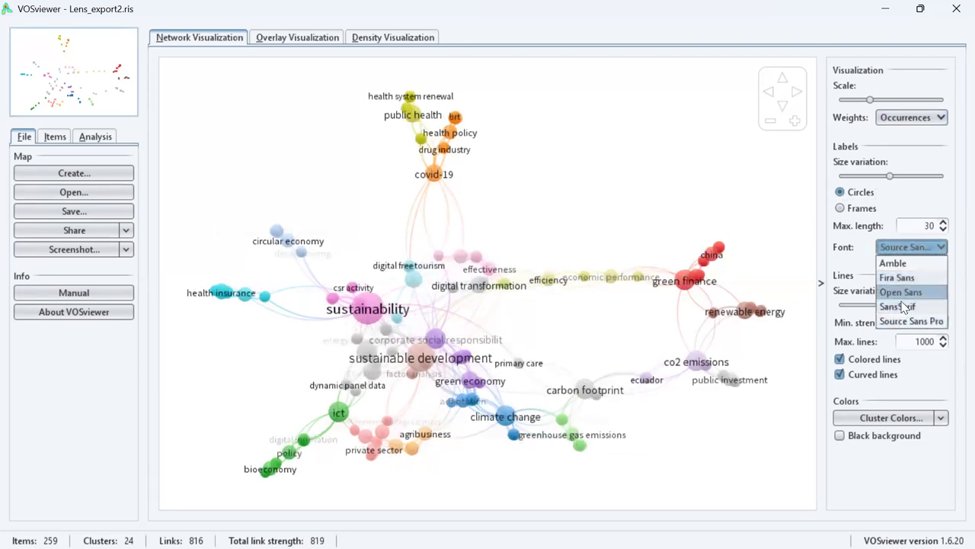
click(903, 307)
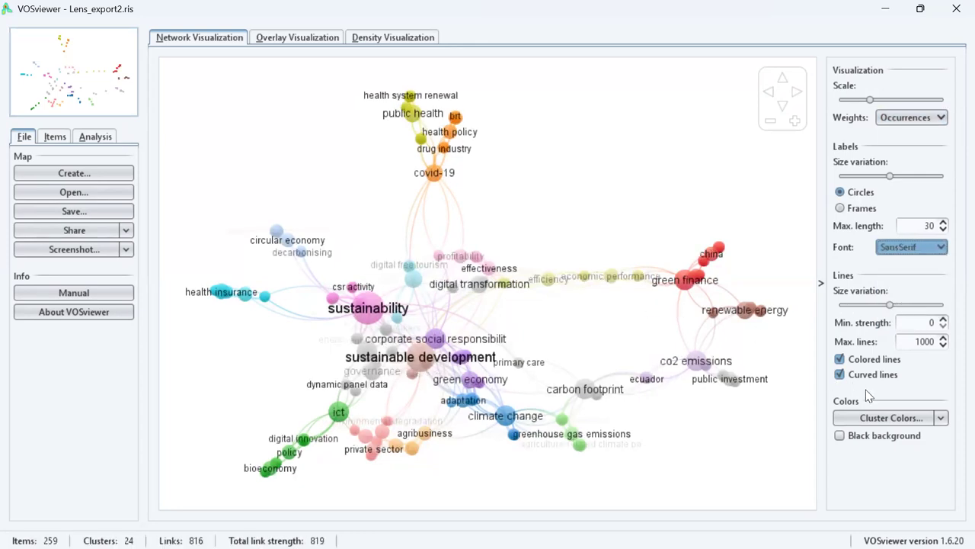
Try a black background and straight lines on the network map, restoring the white background and curved lines
click(840, 435)
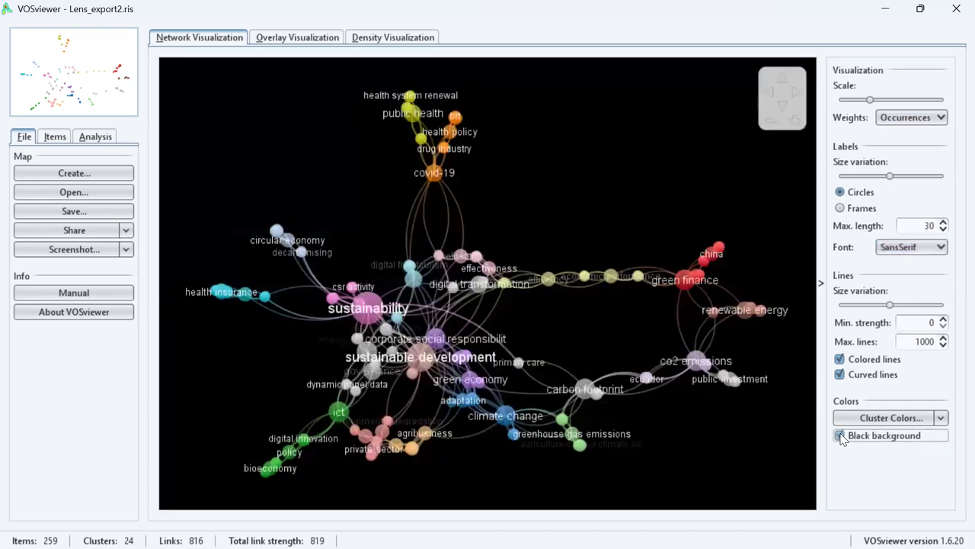
click(840, 436)
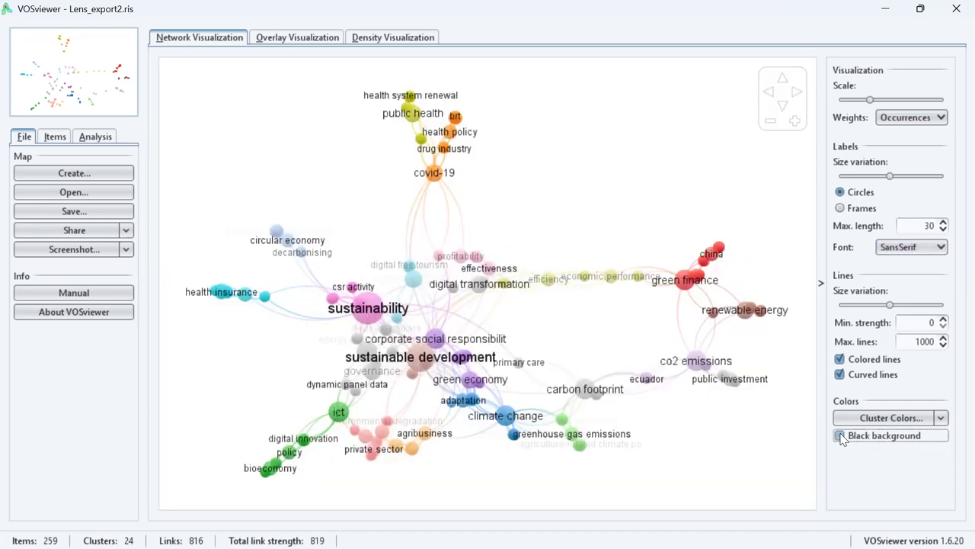
click(840, 375)
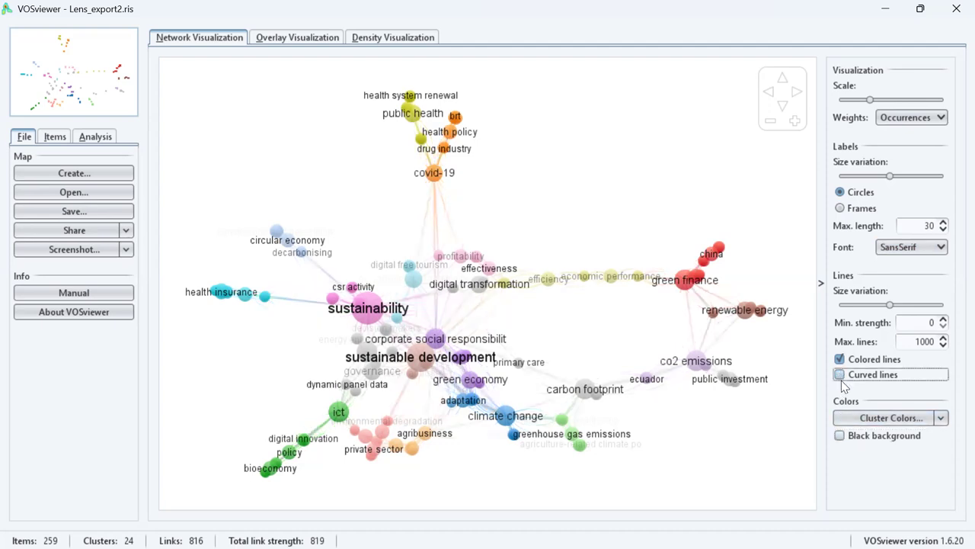
click(840, 375)
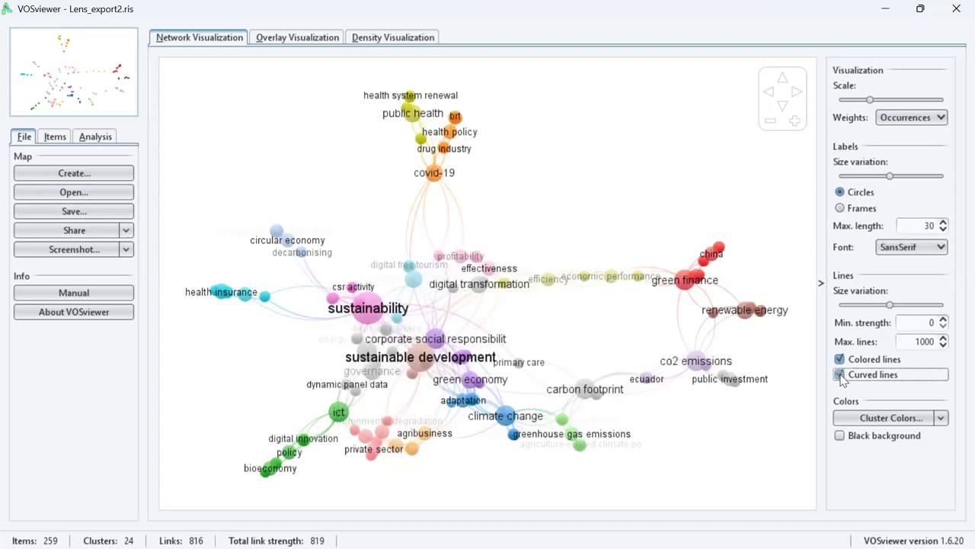
click(841, 375)
click(841, 375)
click(840, 375)
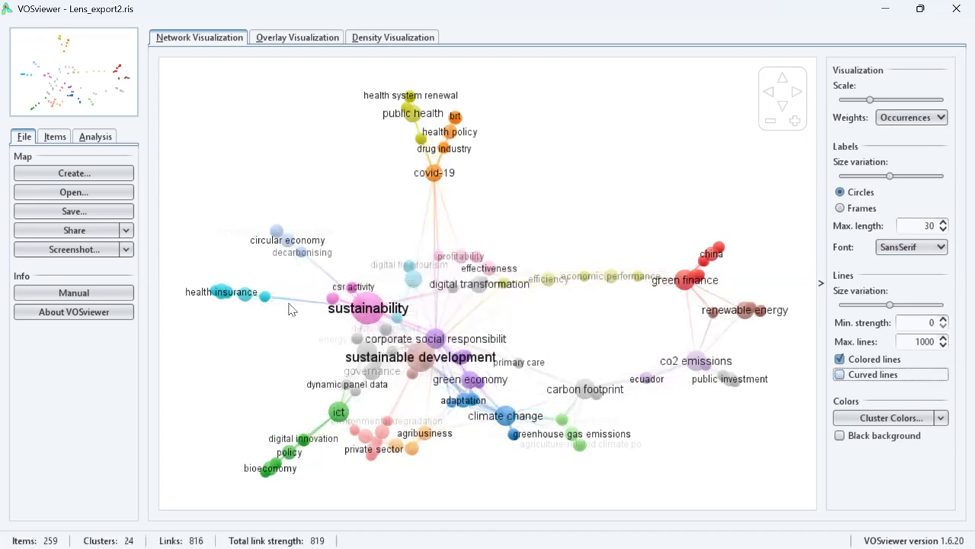
click(840, 375)
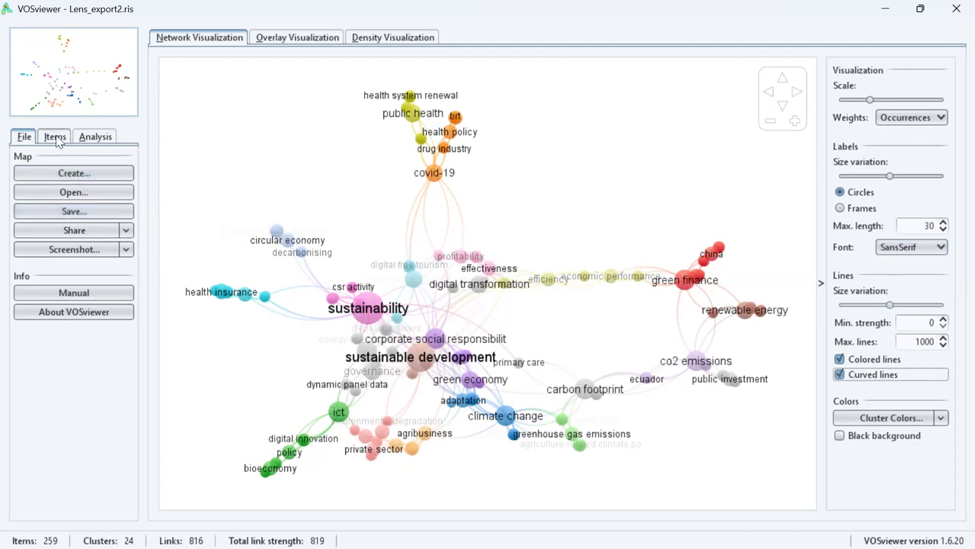
Try LinLog/modularity as the normalization method, then restore association strength
click(95, 138)
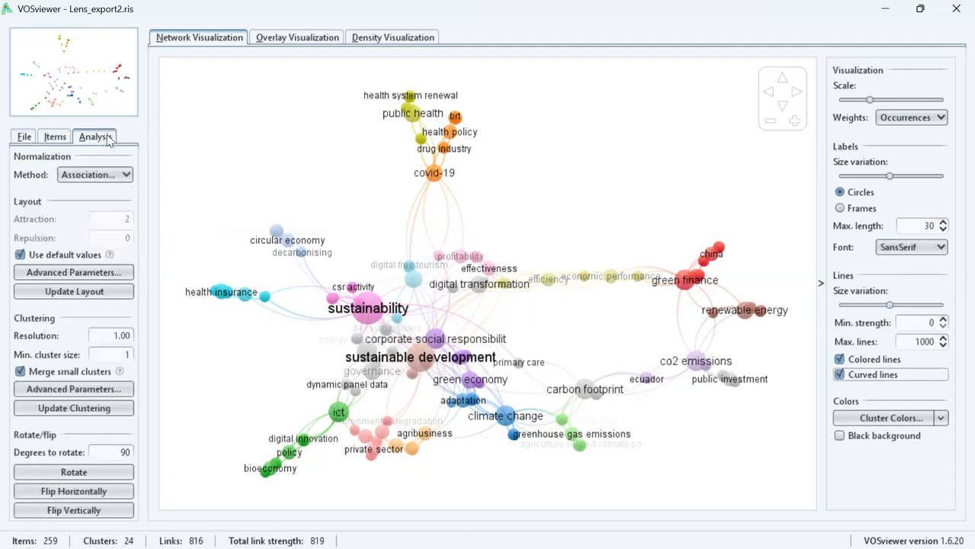
click(122, 177)
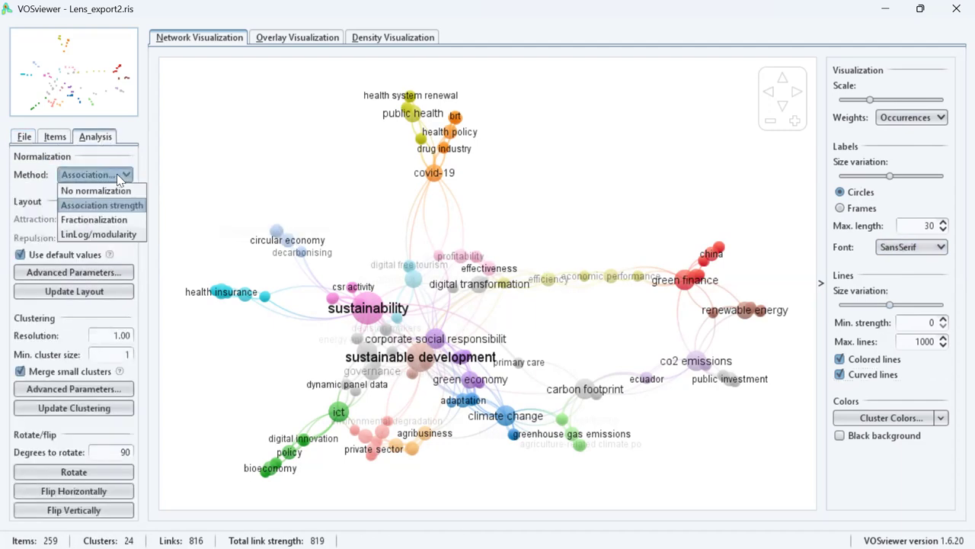
click(114, 235)
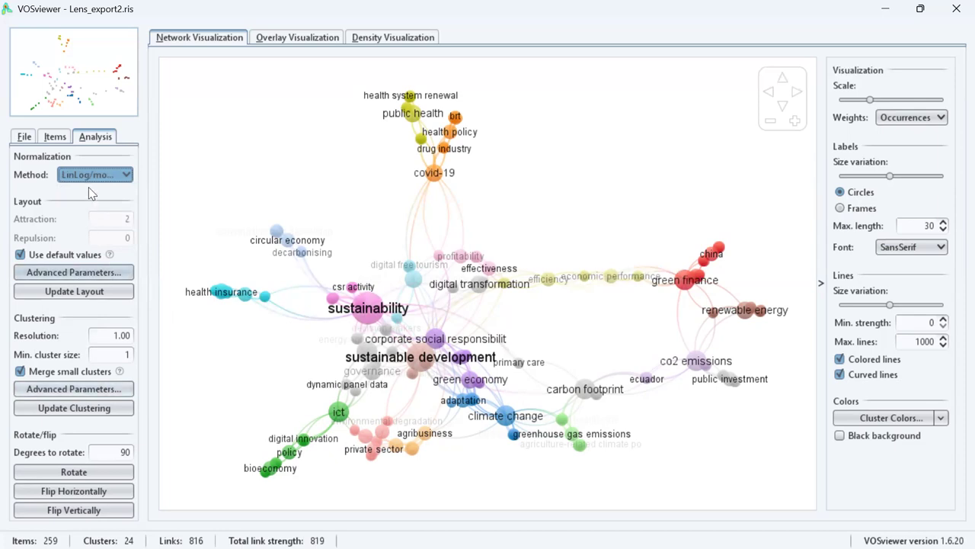
click(111, 175)
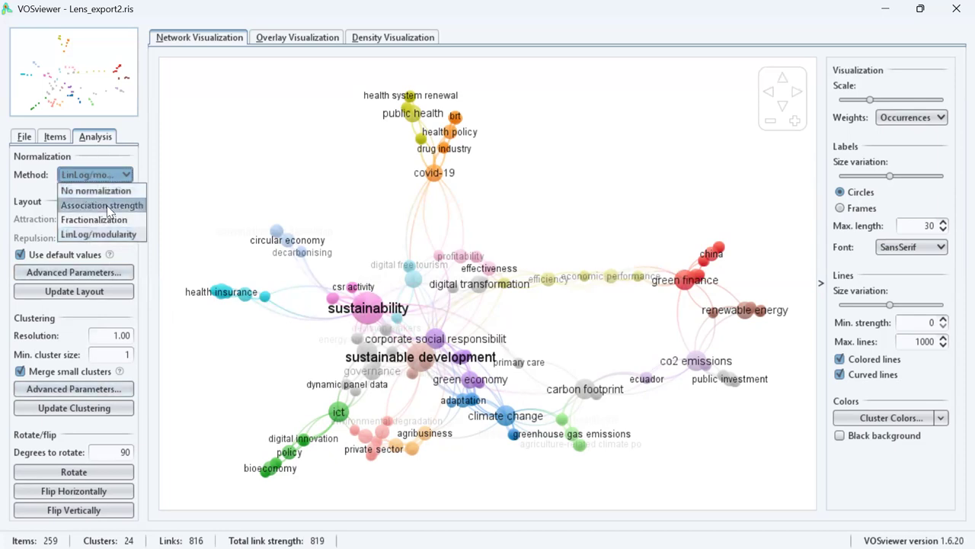
click(109, 207)
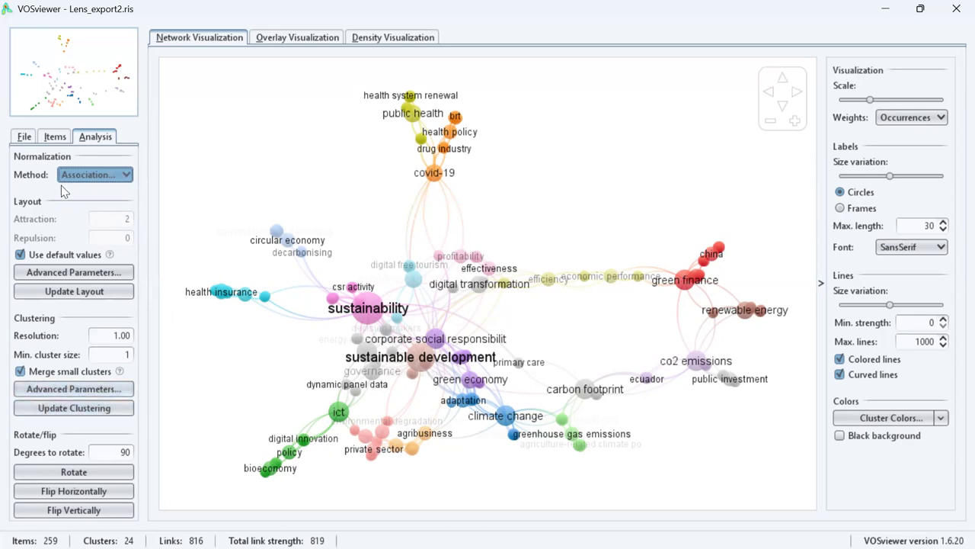
Locate the Cluster 1 keyword "accounting performance" on the map and examine its surrounding network
click(55, 138)
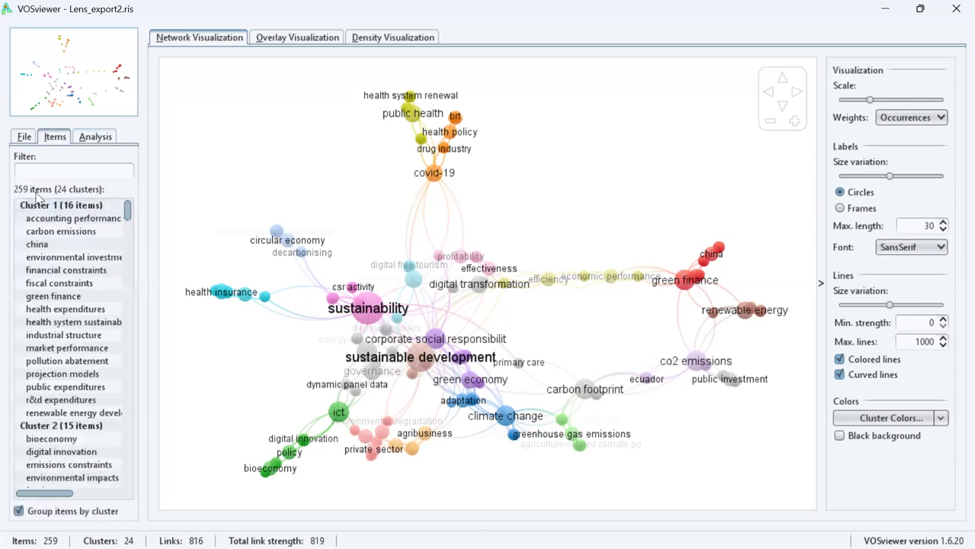
drag(126, 209, 128, 216)
scroll(53, 228, up, 1)
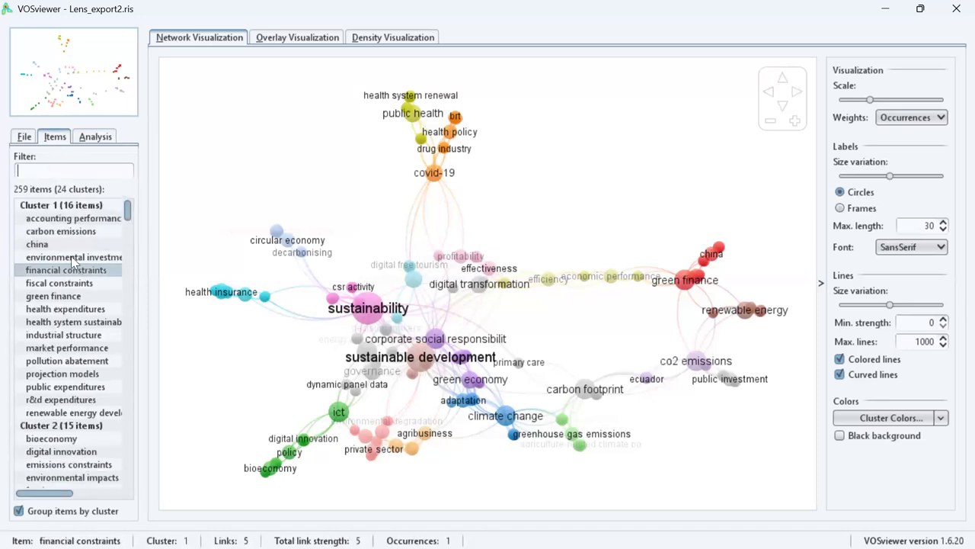
click(57, 219)
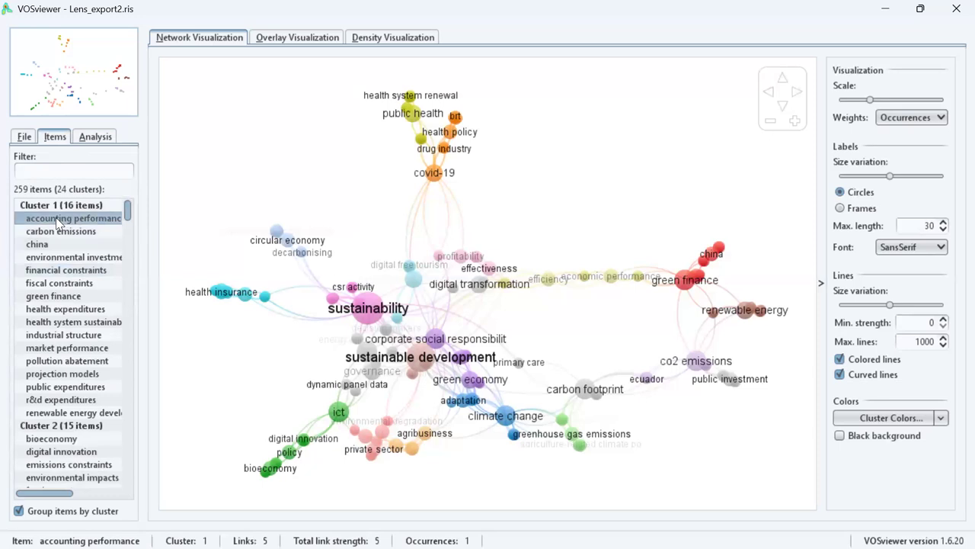
double_click(58, 219)
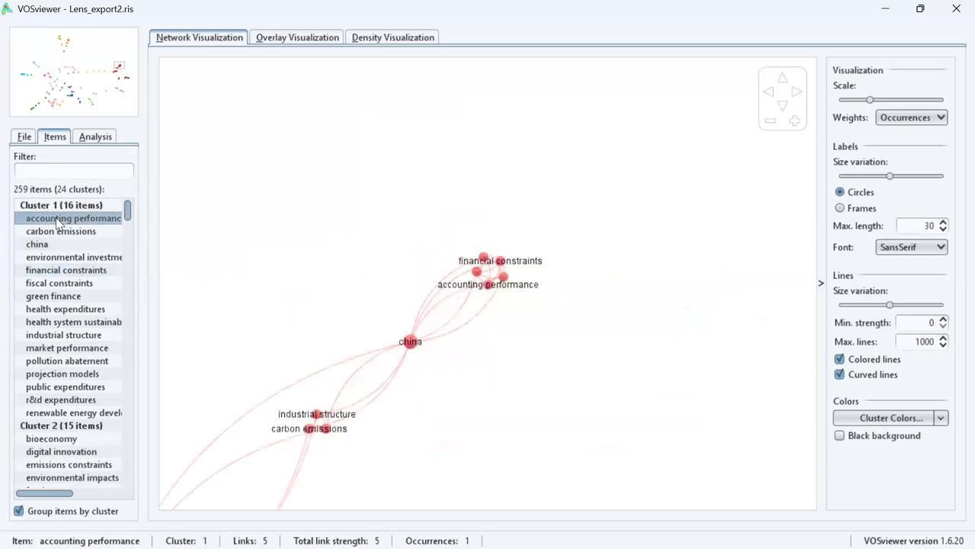
scroll(473, 292, down, 2)
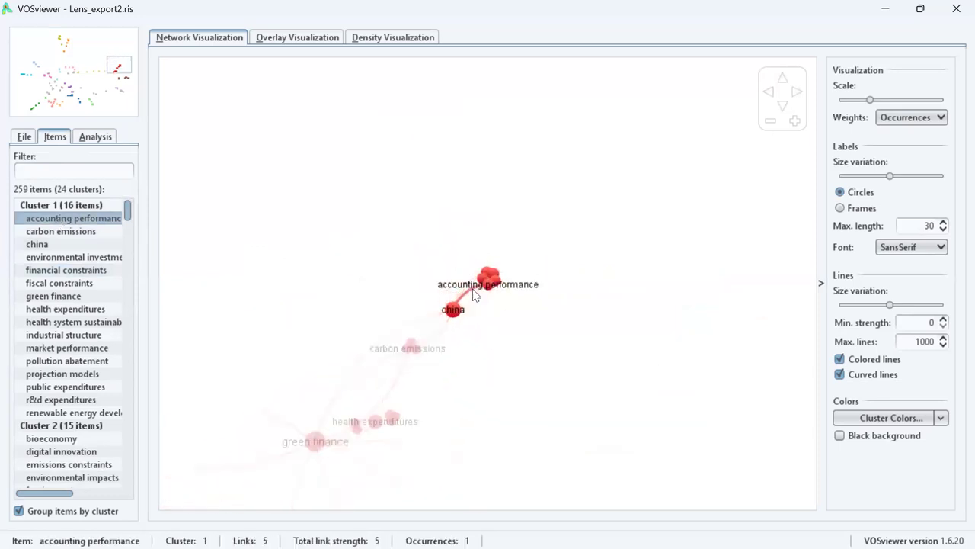
scroll(595, 286, down, 2)
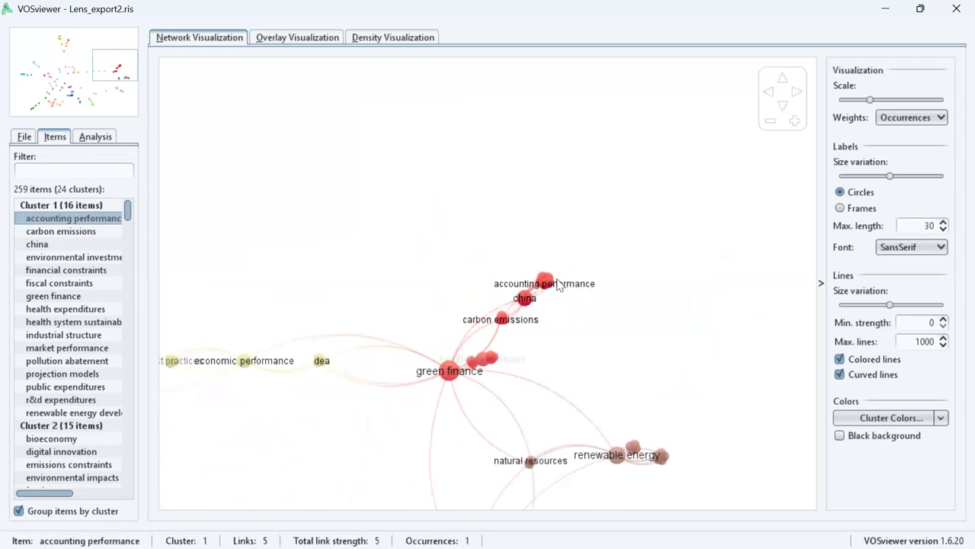
scroll(664, 330, up, 3)
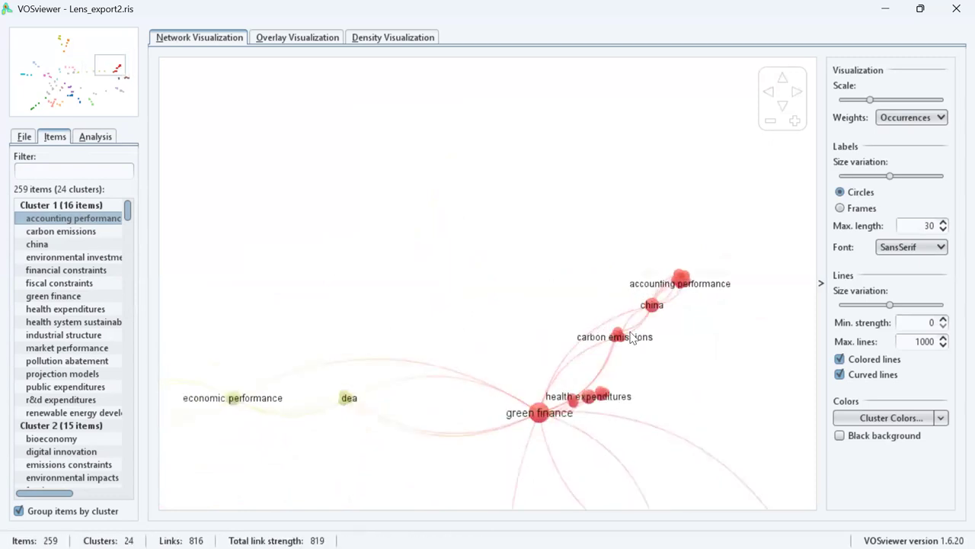
Inspect "carbon emissions" and "china" in Cluster 1, centring the map on "china" to examine its links
click(67, 232)
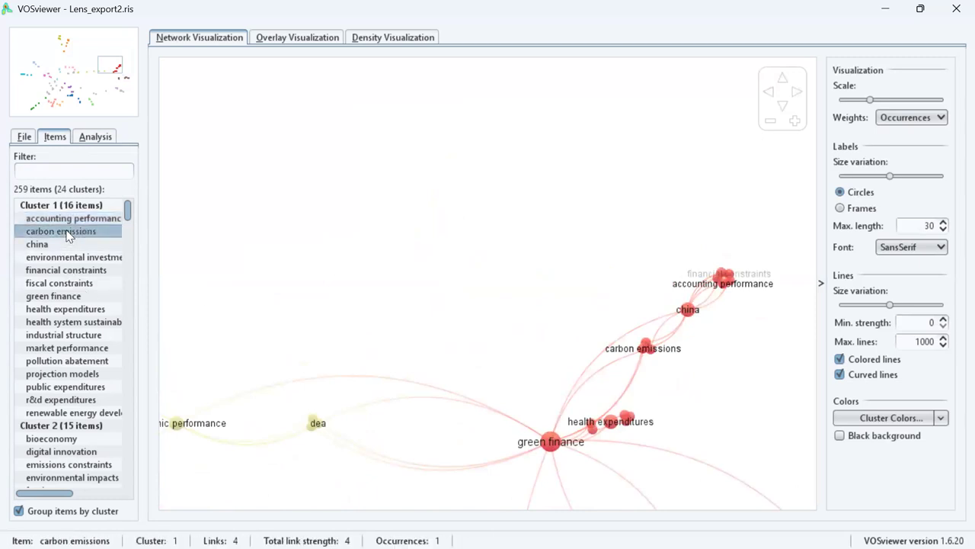
click(54, 245)
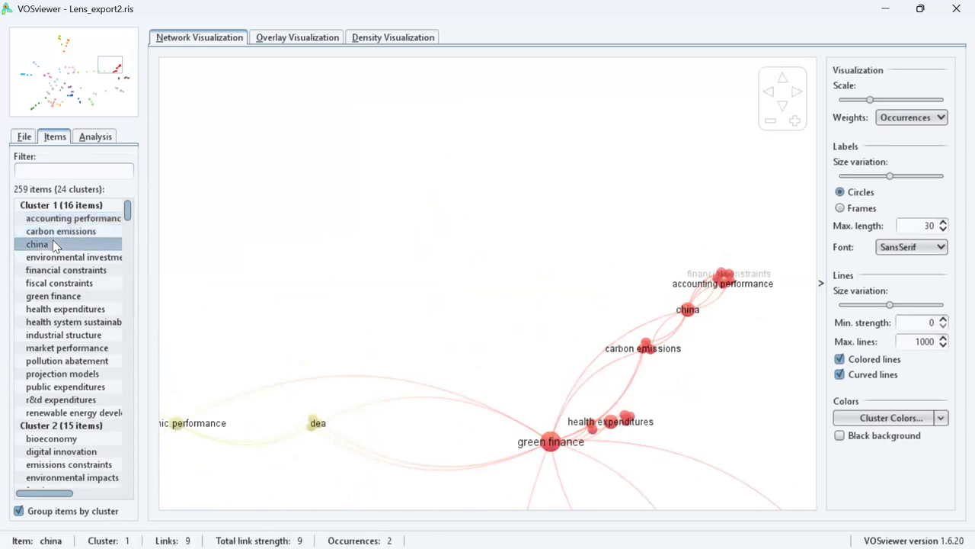
double_click(53, 244)
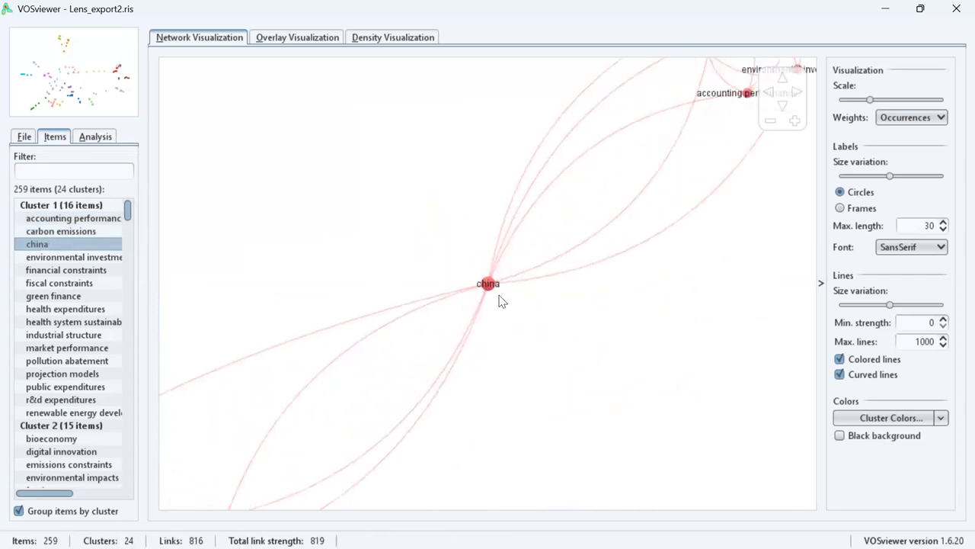
scroll(499, 301, down, 5)
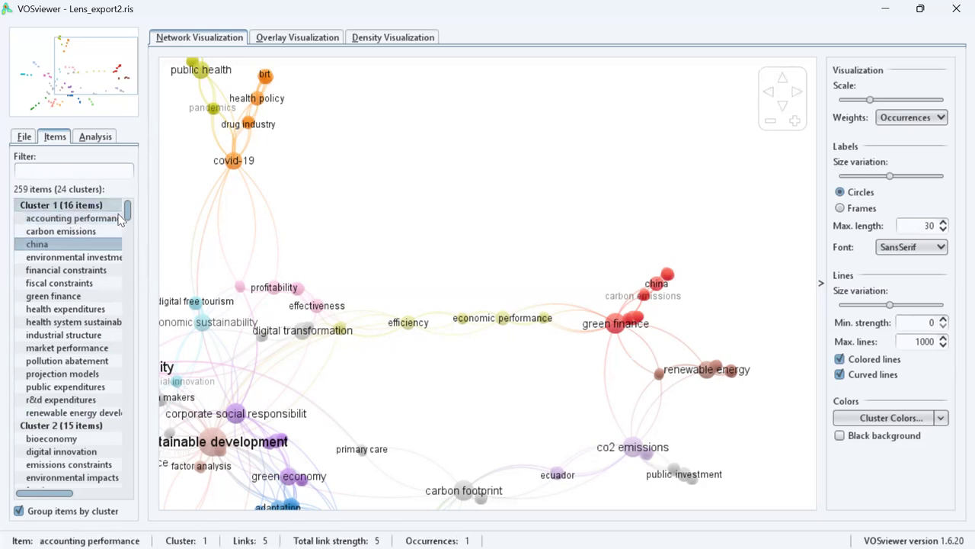
Browse to the Cluster 2 keywords, locate "bioeconomy" on the map, and examine its place in the whole network
scroll(127, 208, down, 2)
scroll(128, 205, up, 1)
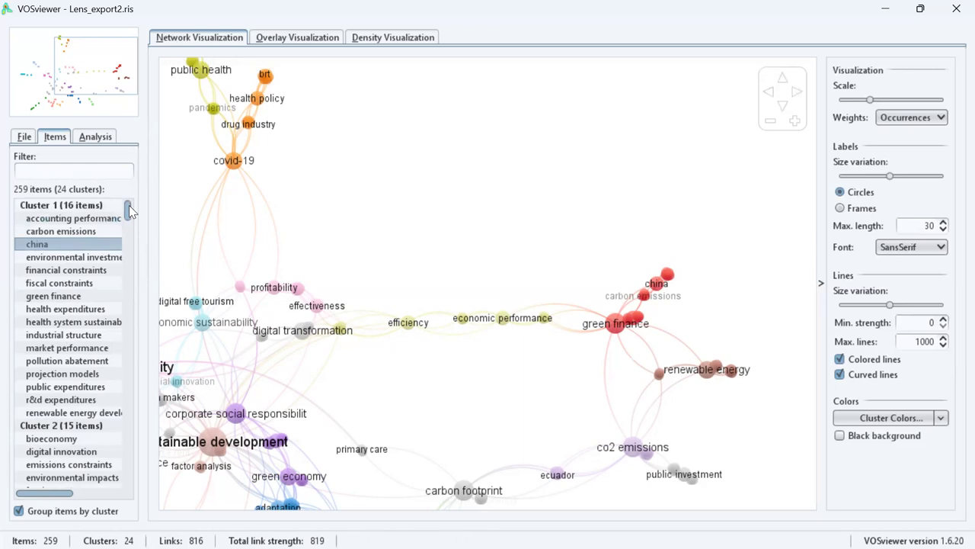
mouse_move(128, 213)
mouse_down()
mouse_move(129, 485)
mouse_move(124, 212)
mouse_up()
scroll(128, 213, down, 4)
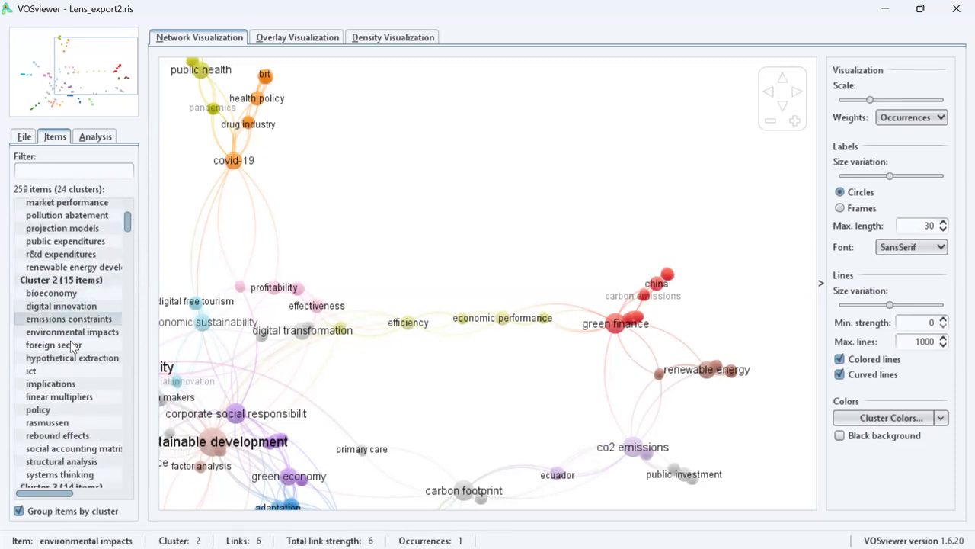
click(59, 296)
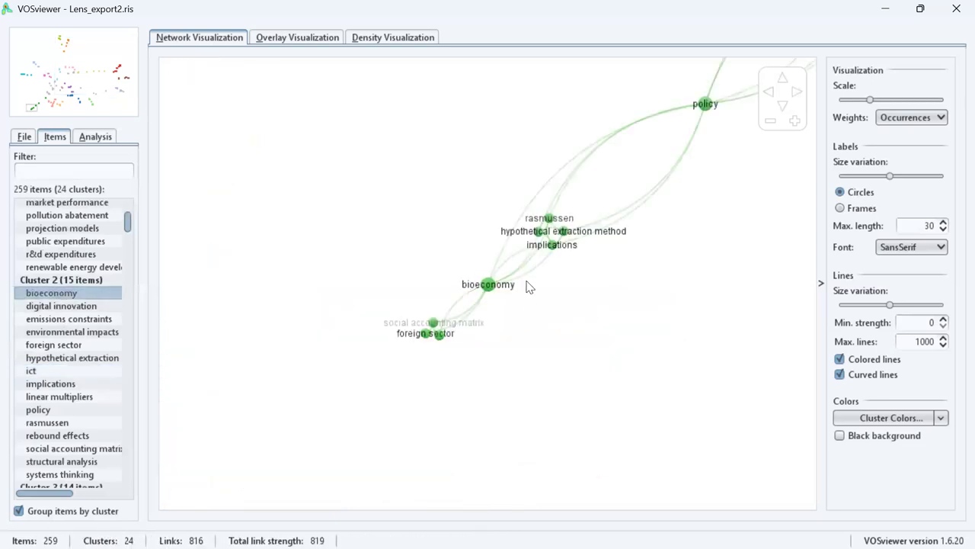
scroll(528, 288, down, 5)
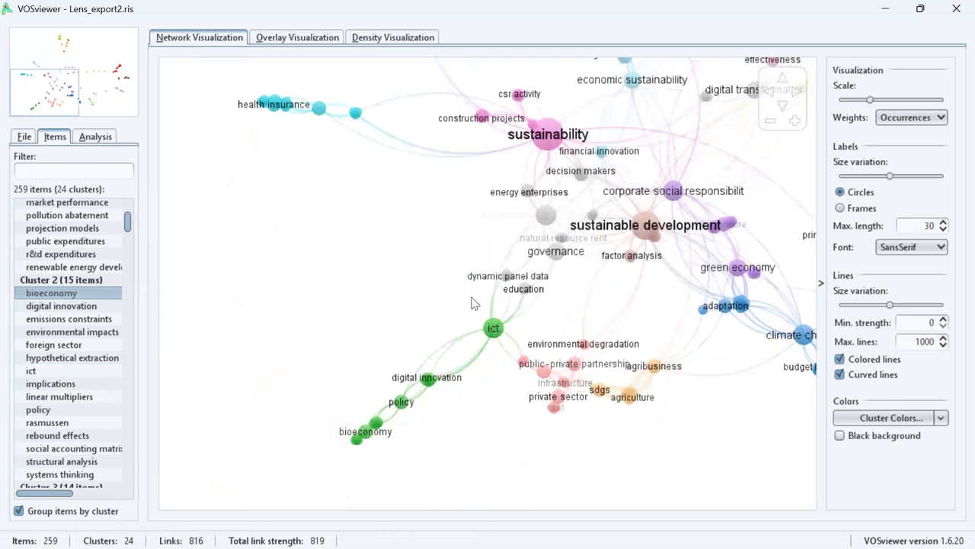
scroll(465, 335, down, 4)
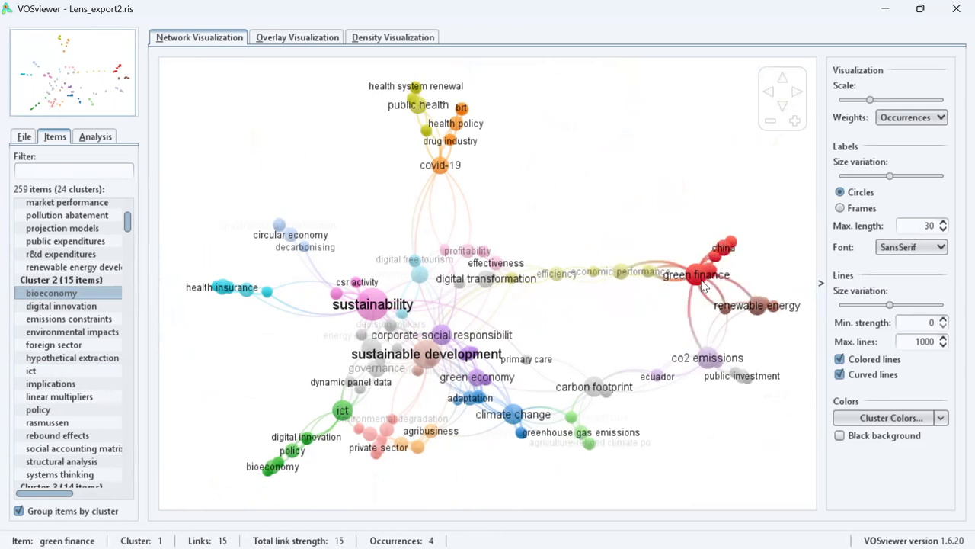
scroll(732, 281, up, 1)
scroll(750, 281, down, 1)
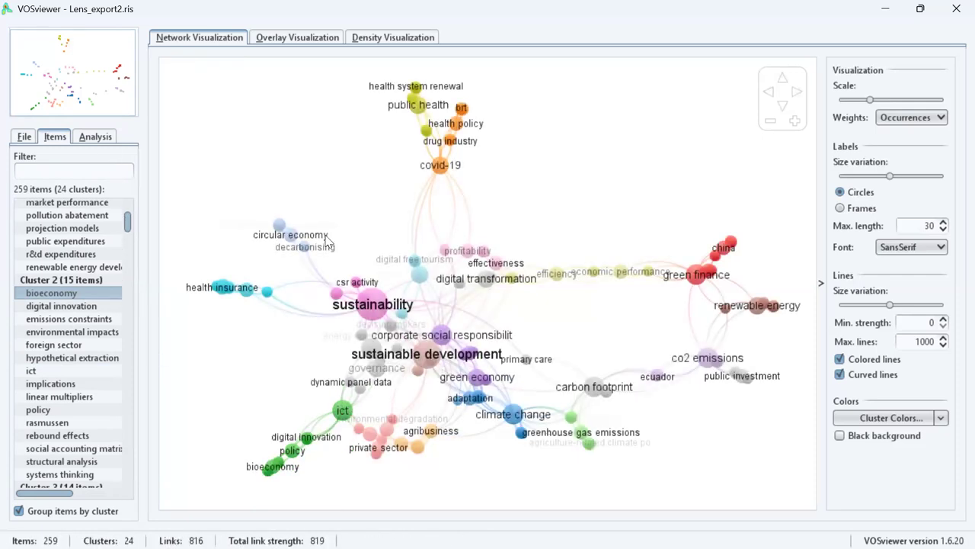
Update the clustering with small clusters merged and review the grouped items from Cluster 1 to Cluster 24
click(92, 138)
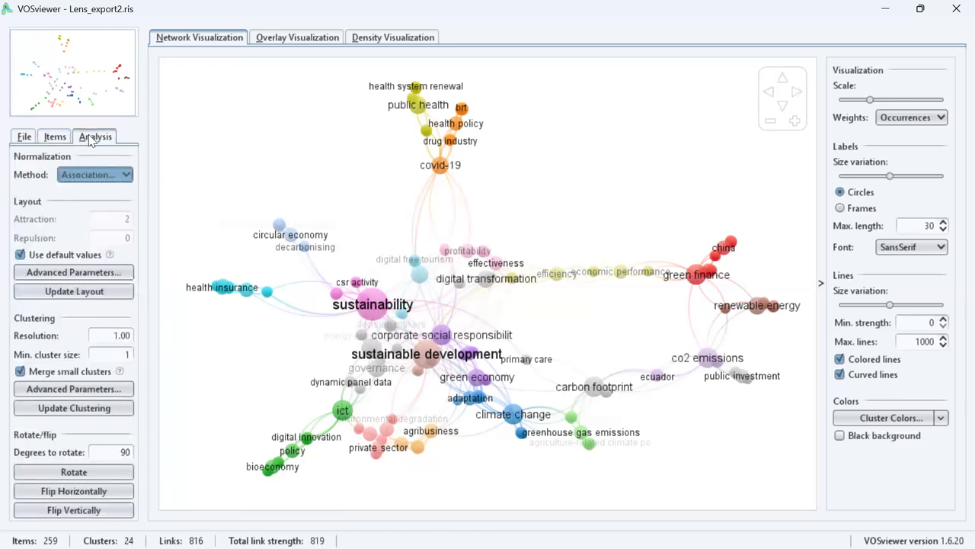
click(20, 372)
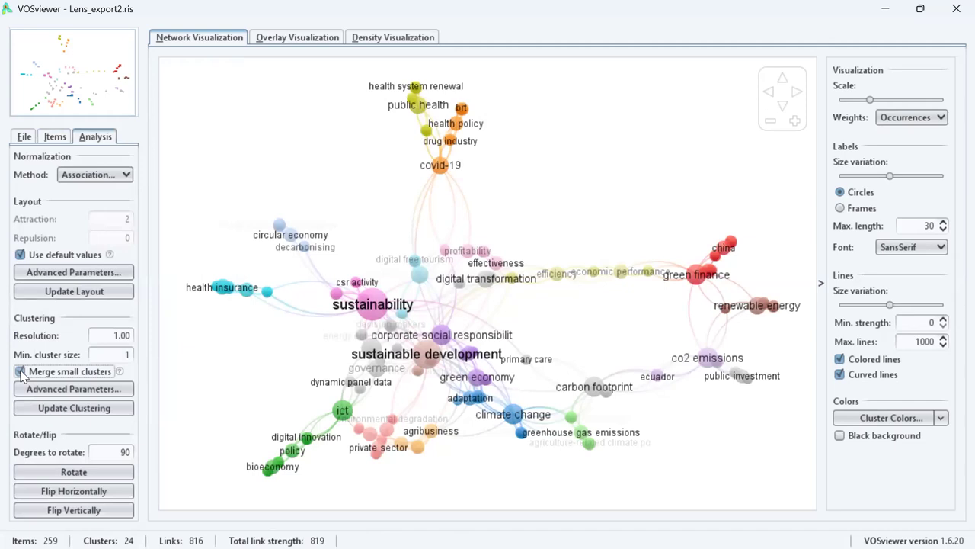
click(20, 372)
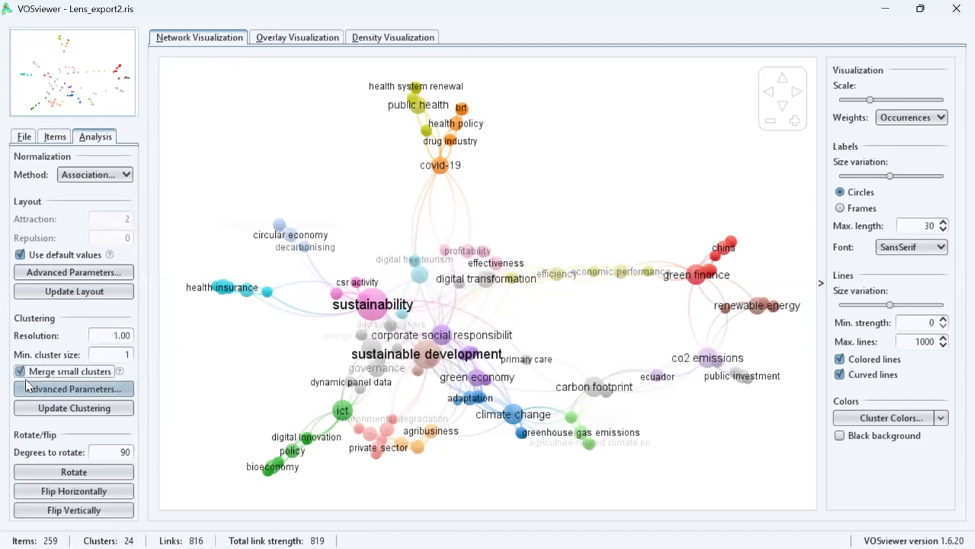
click(72, 409)
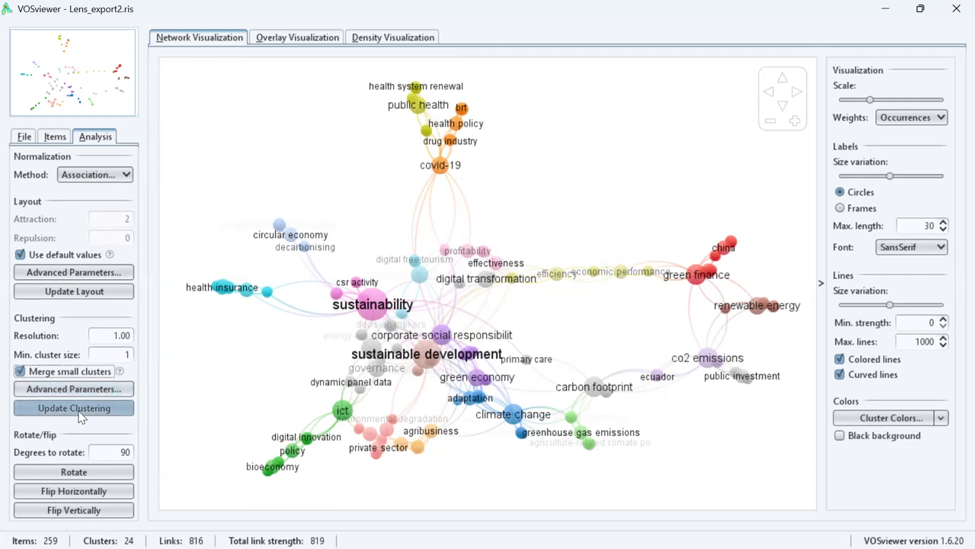
click(55, 136)
drag(129, 210, 135, 488)
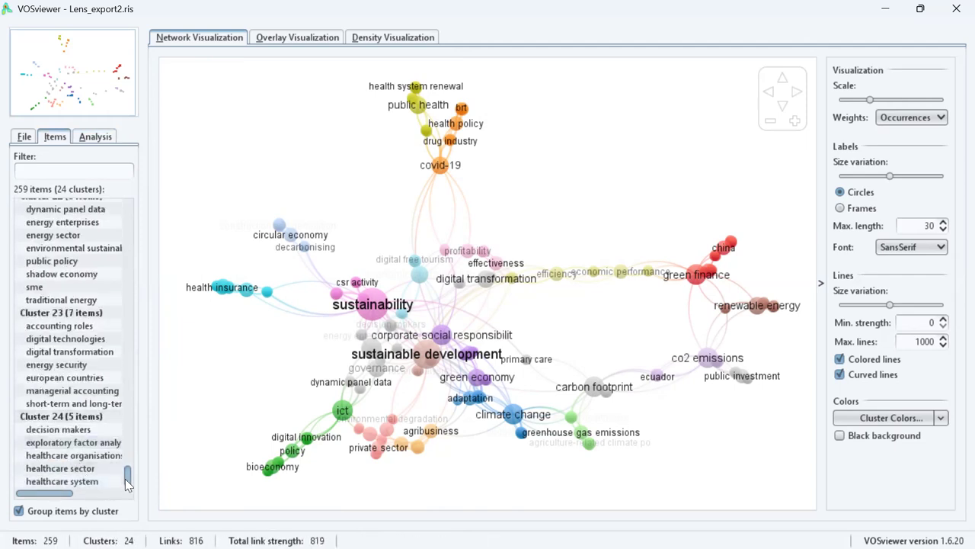
drag(127, 480, 113, 189)
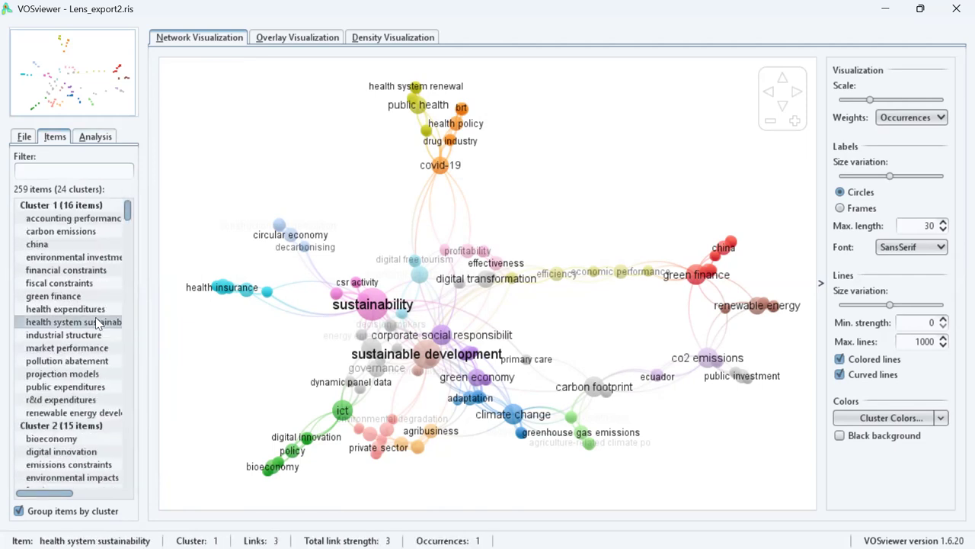
Try clustering without merging small clusters, check the item list, and restore clustering with small clusters merged
click(95, 136)
click(20, 371)
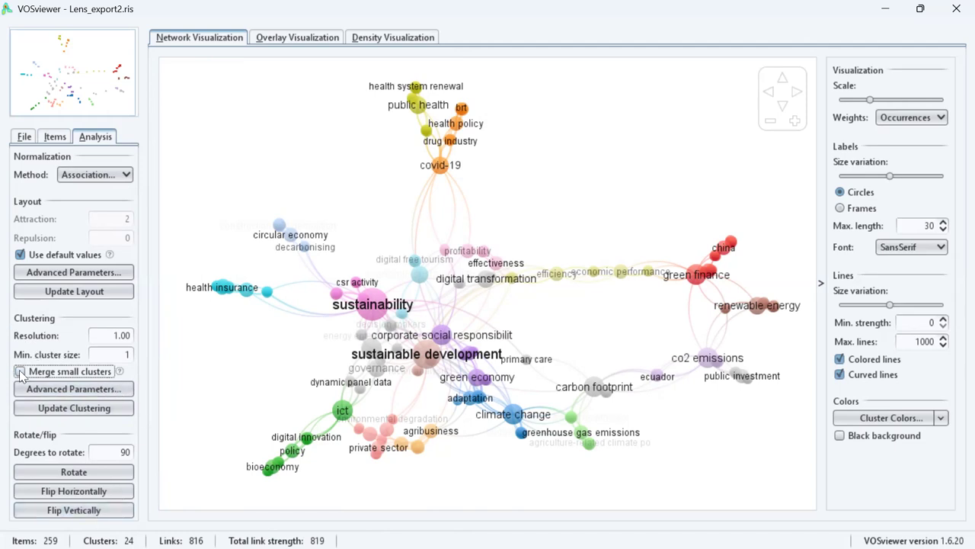
click(84, 409)
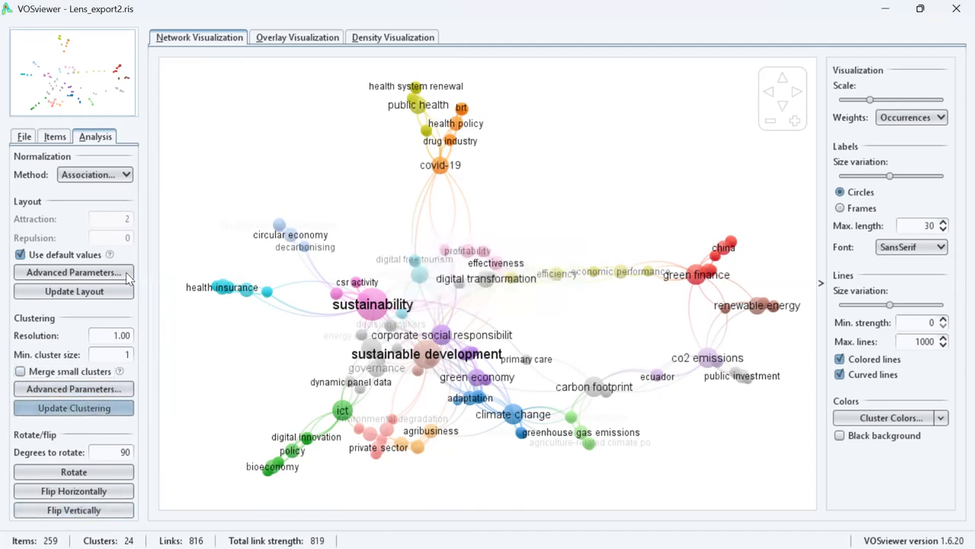
click(55, 137)
mouse_move(128, 211)
mouse_down()
mouse_move(130, 480)
mouse_move(131, 206)
mouse_up()
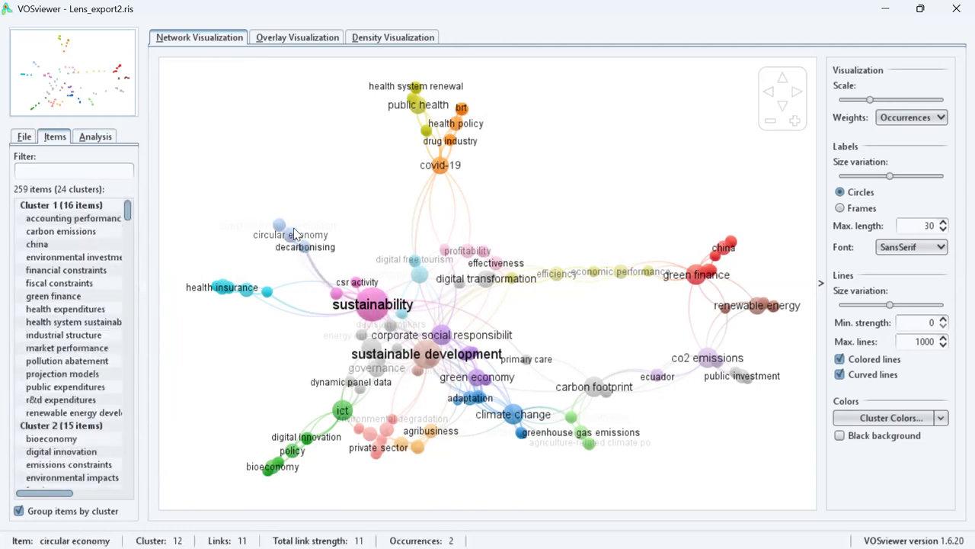
click(106, 139)
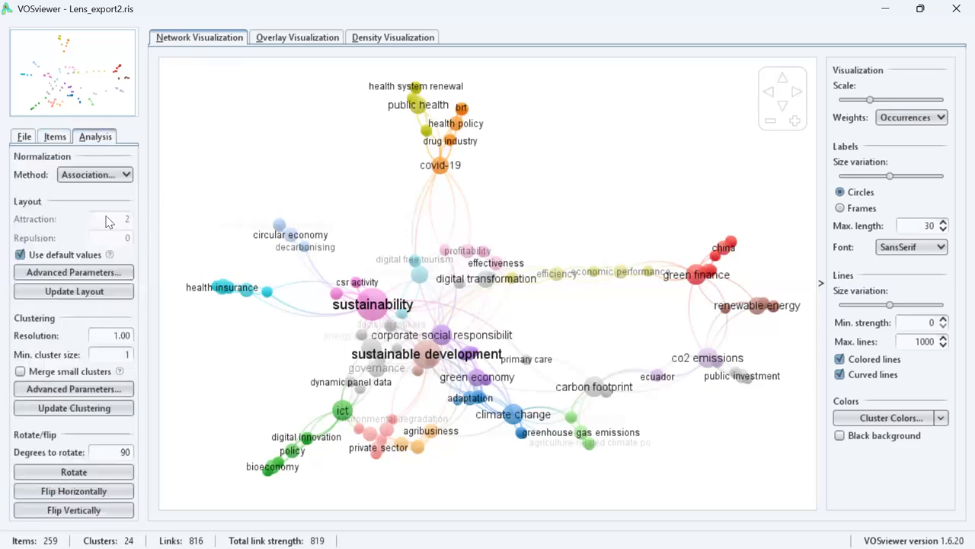
click(20, 372)
click(65, 409)
Try rotating the network map in 90-degree increments, bringing it back to its original orientation
click(95, 467)
click(95, 467)
click(95, 468)
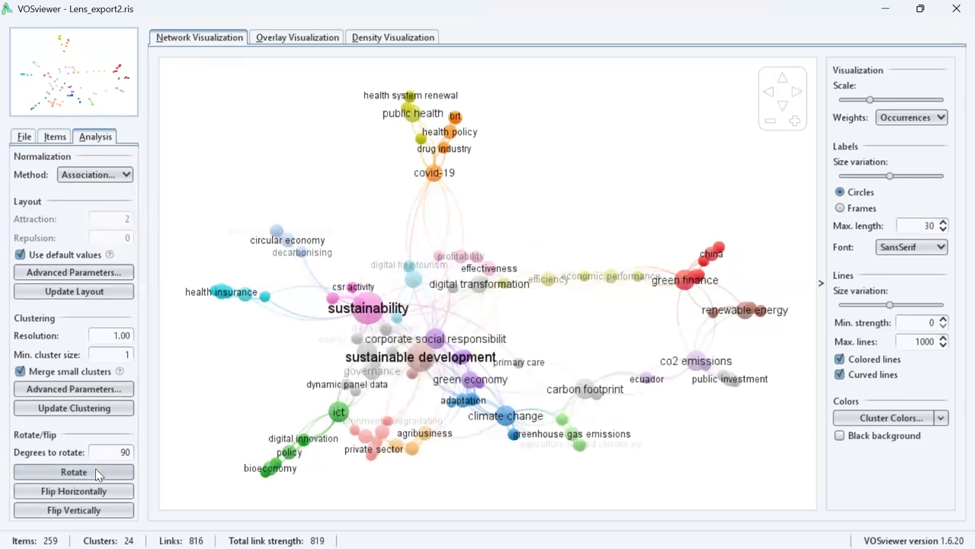
click(95, 468)
click(95, 467)
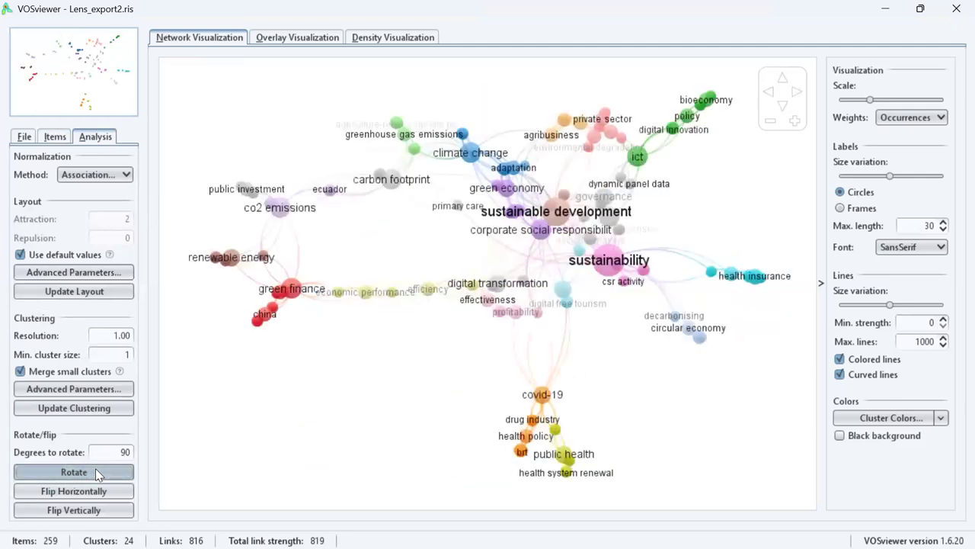
click(96, 468)
click(95, 468)
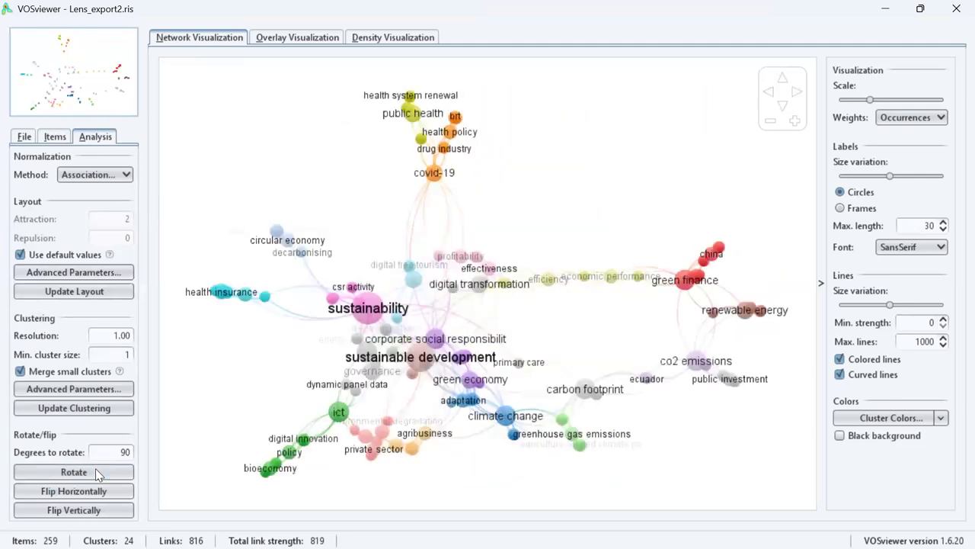
Try flipping the network map horizontally and vertically, bringing it back to its original orientation
click(92, 491)
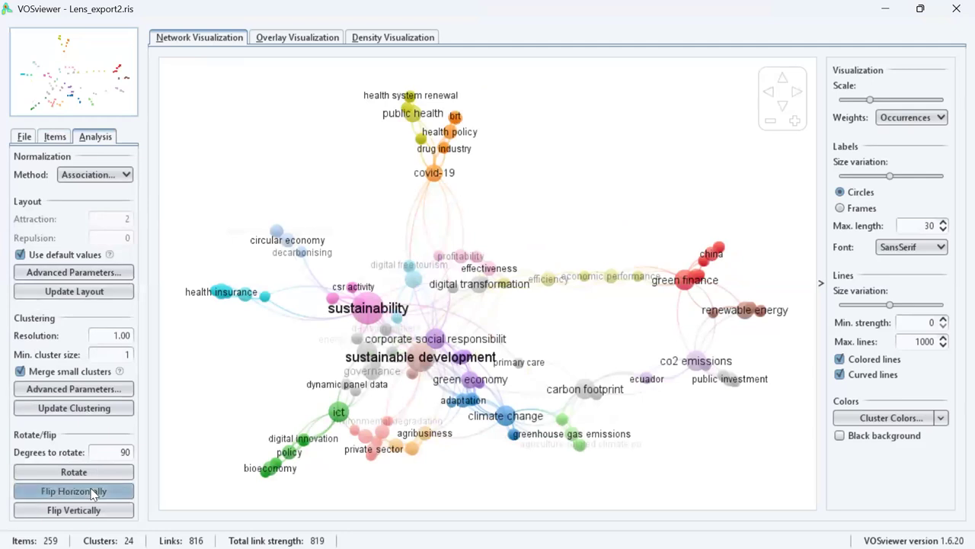
click(92, 492)
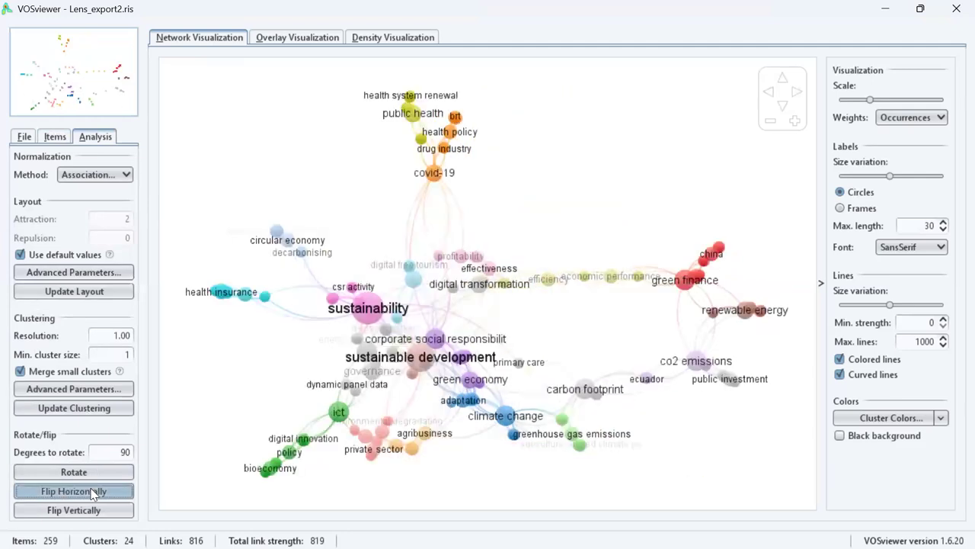
click(93, 511)
click(92, 510)
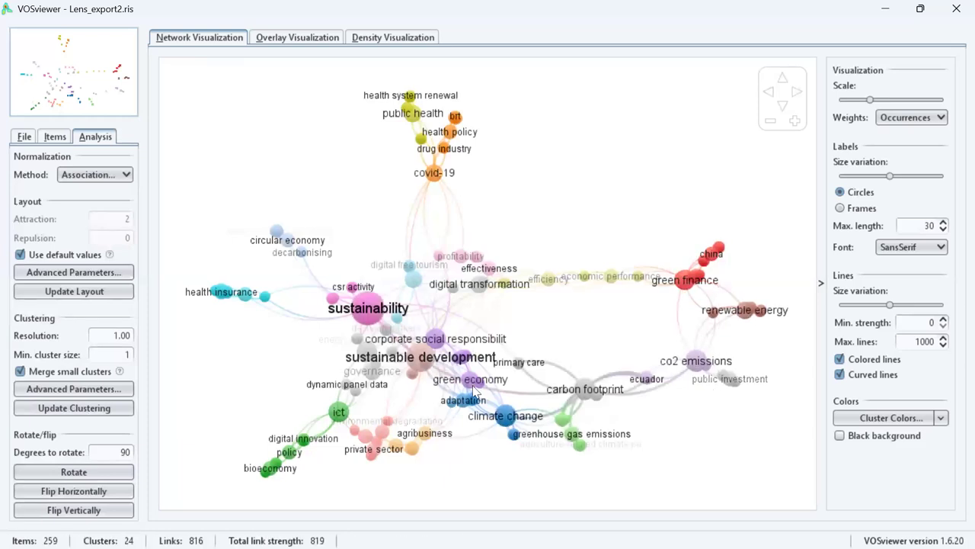
Review the grouped keyword list down to "healthcare system" in Cluster 24
click(55, 136)
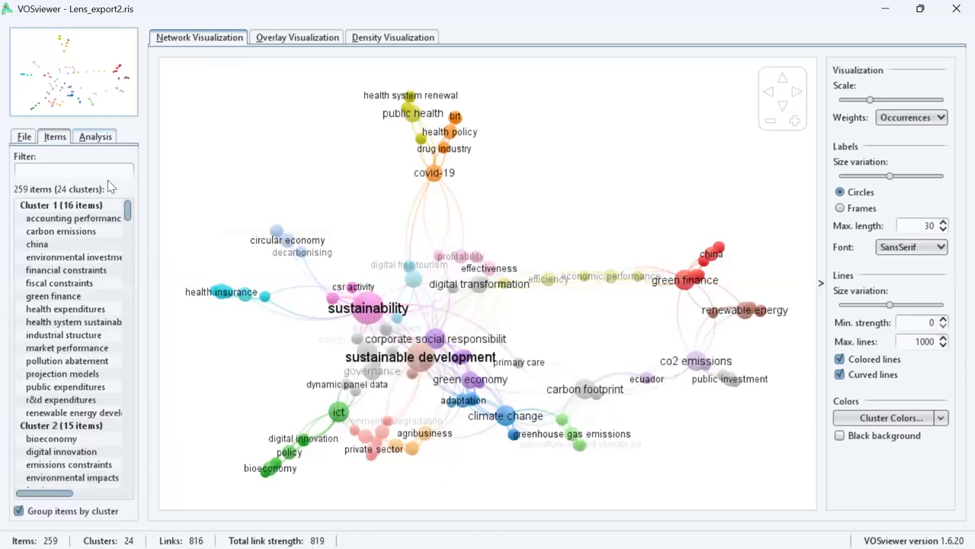
drag(128, 211, 129, 476)
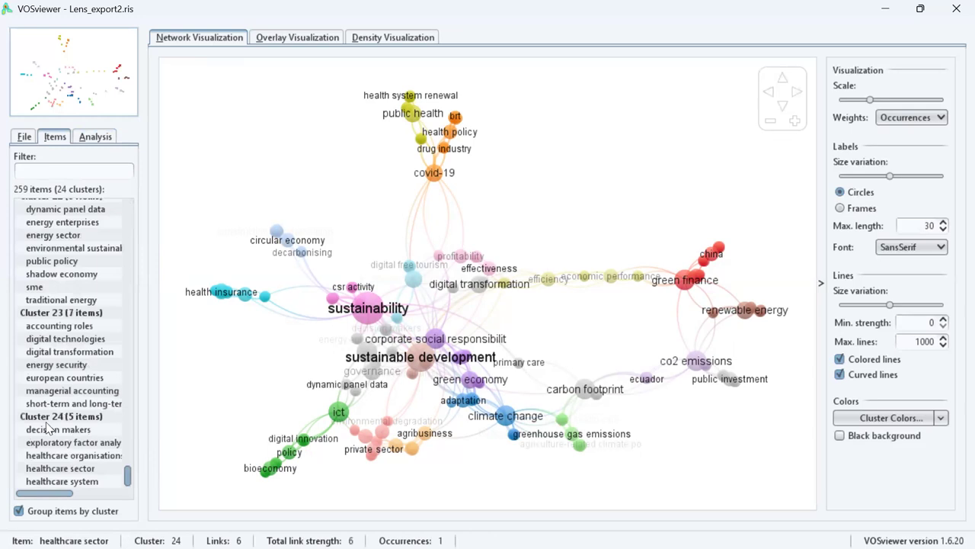
click(48, 417)
click(113, 482)
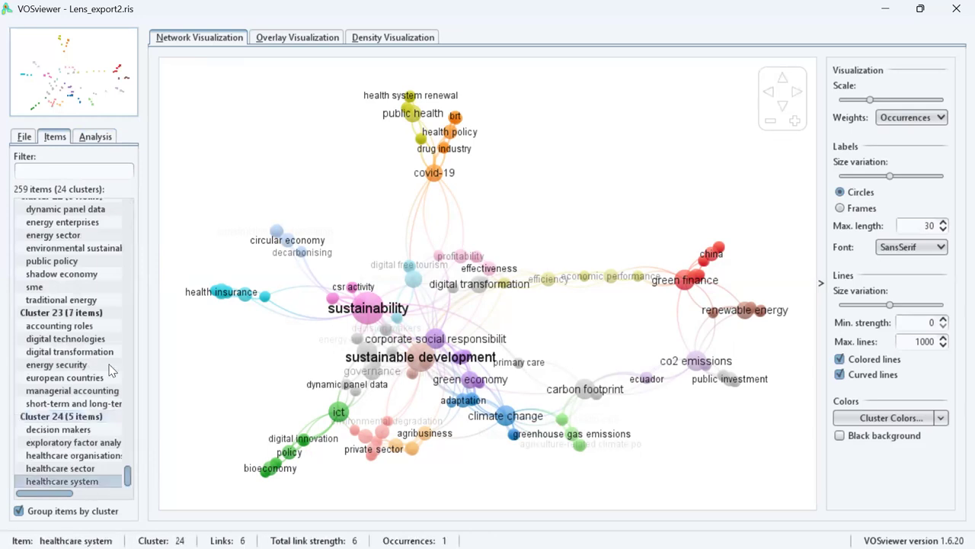
click(482, 330)
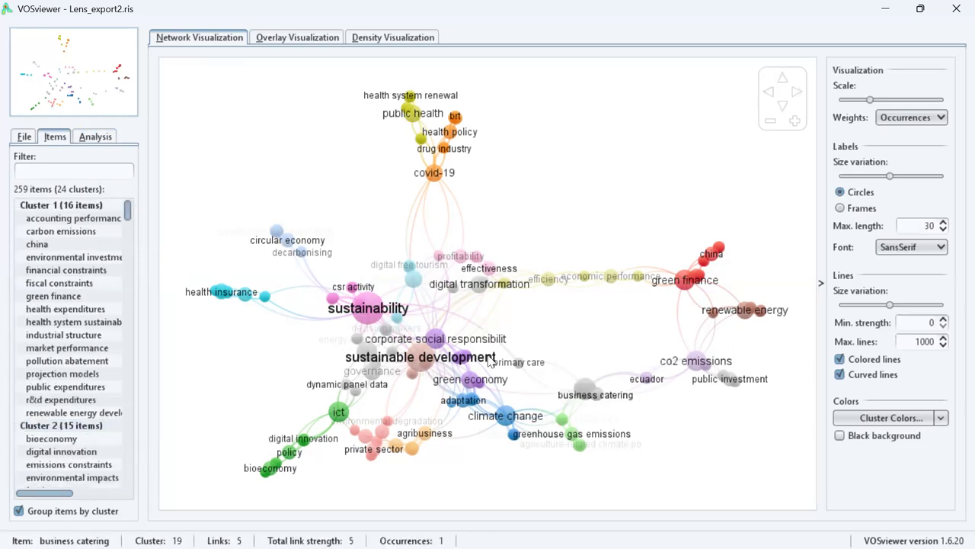
Examine the keywords around "digital transformation" on the network map and return to the whole network
scroll(490, 365, up, 2)
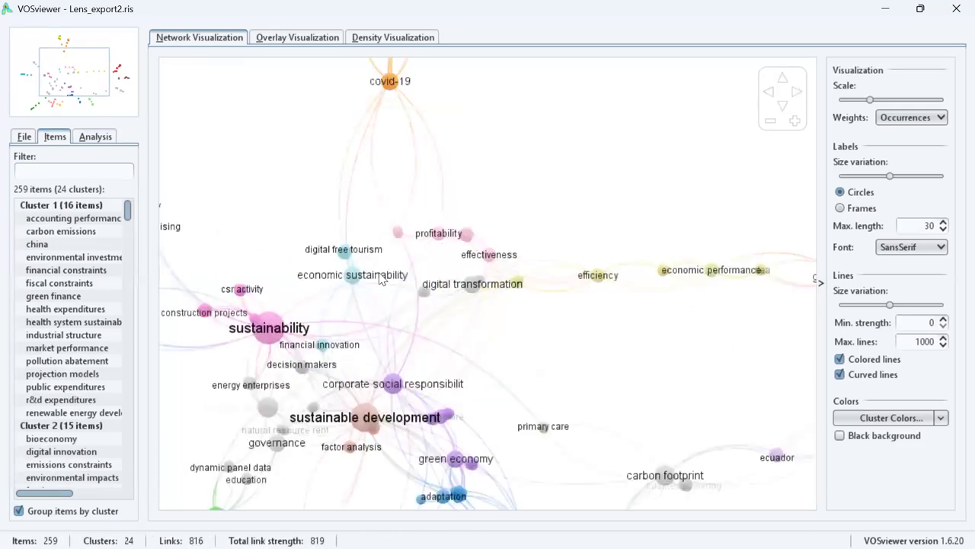
scroll(394, 302, up, 1)
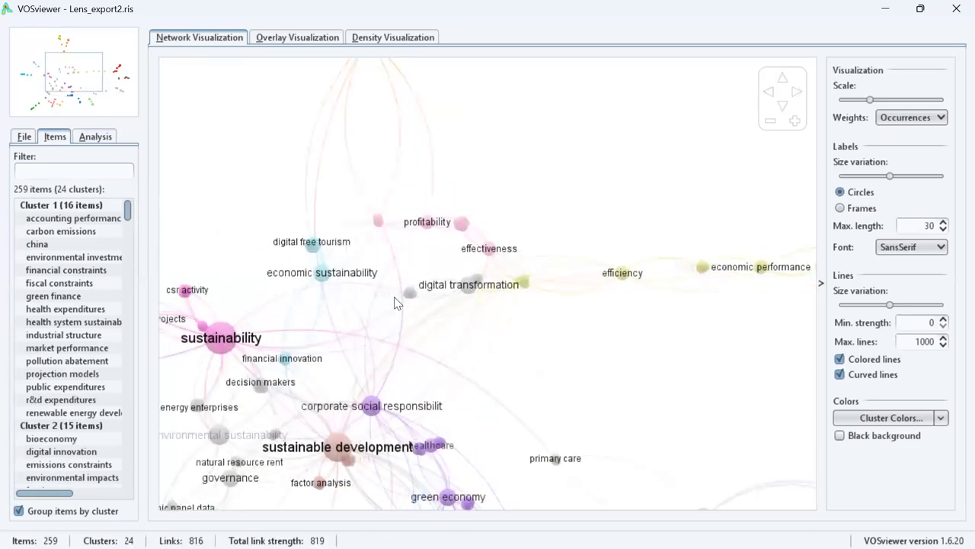
scroll(433, 284, up, 3)
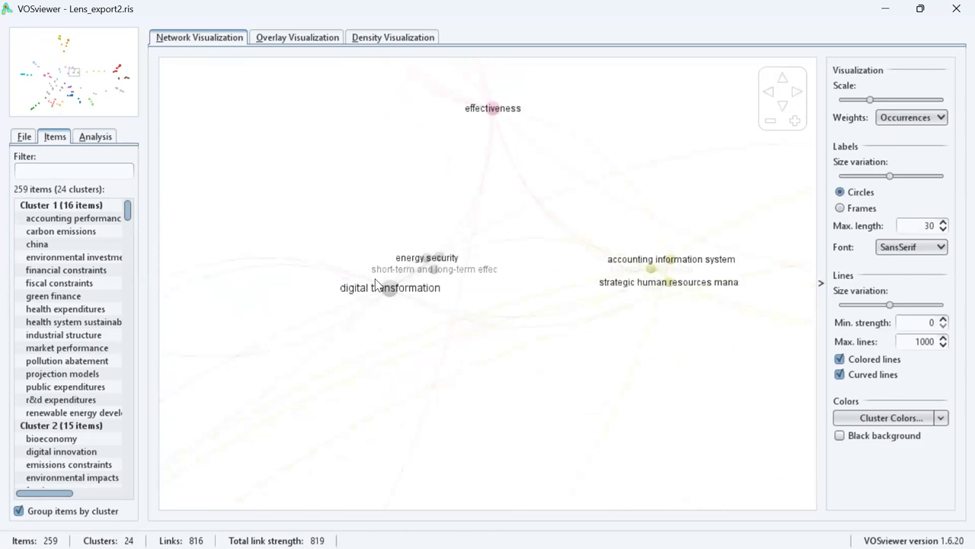
scroll(376, 283, down, 4)
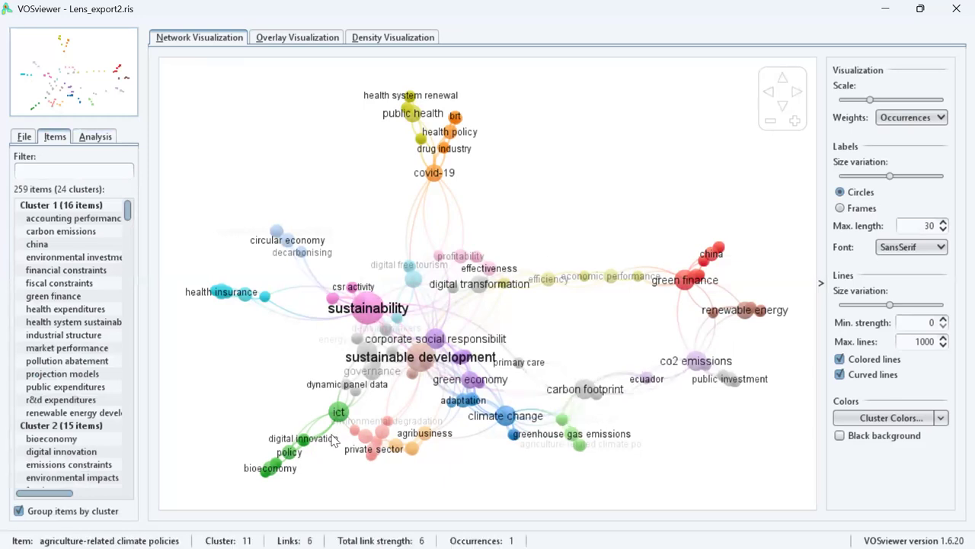
scroll(335, 436, up, 1)
scroll(376, 390, down, 1)
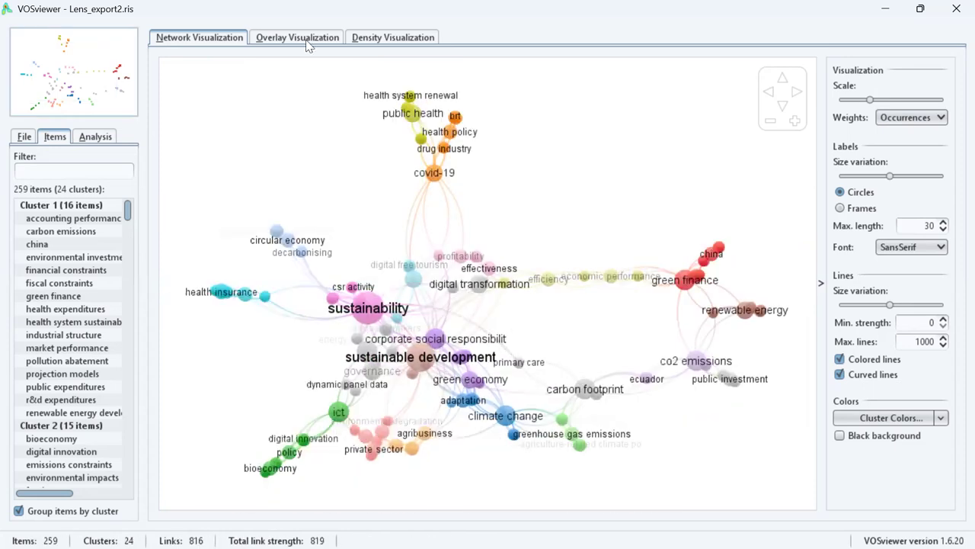
Show the map as an overlay by average publication year and examine the keywords around "social sustainability"
click(308, 46)
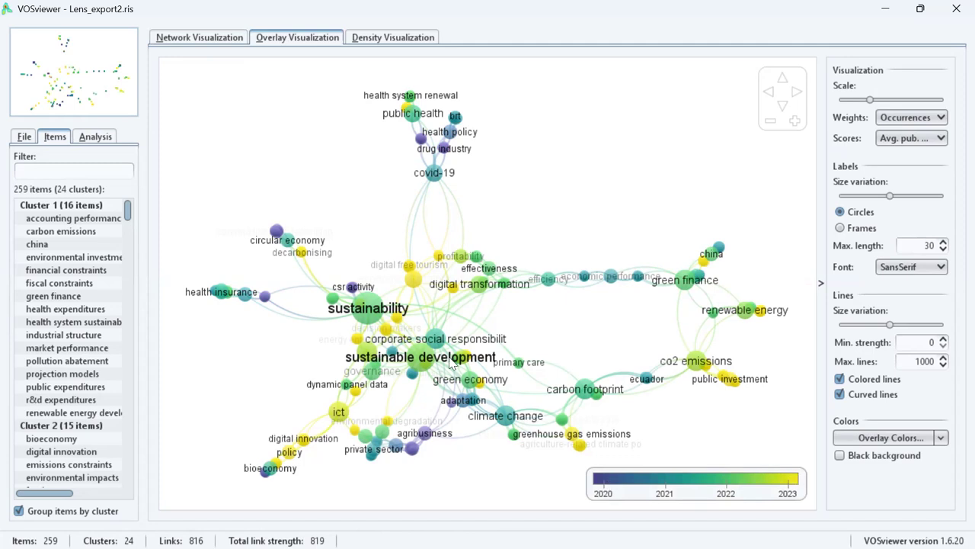
mouse_move(402, 324)
scroll(310, 376, up, 3)
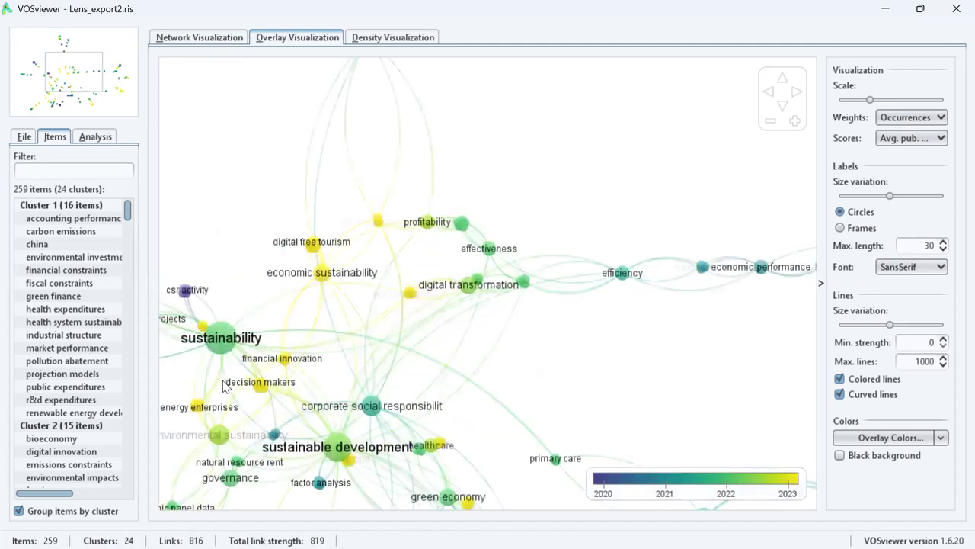
scroll(290, 364, up, 2)
scroll(392, 366, down, 4)
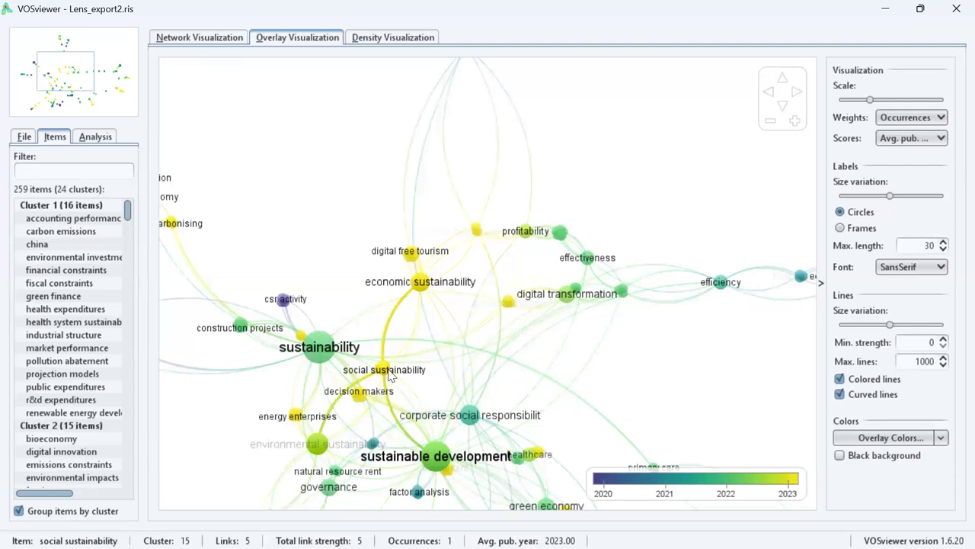
Isolate the links of "economic sustainability" on the overlay map, compare them with the year scale, and clear the selection
scroll(352, 354, up, 4)
scroll(362, 241, down, 1)
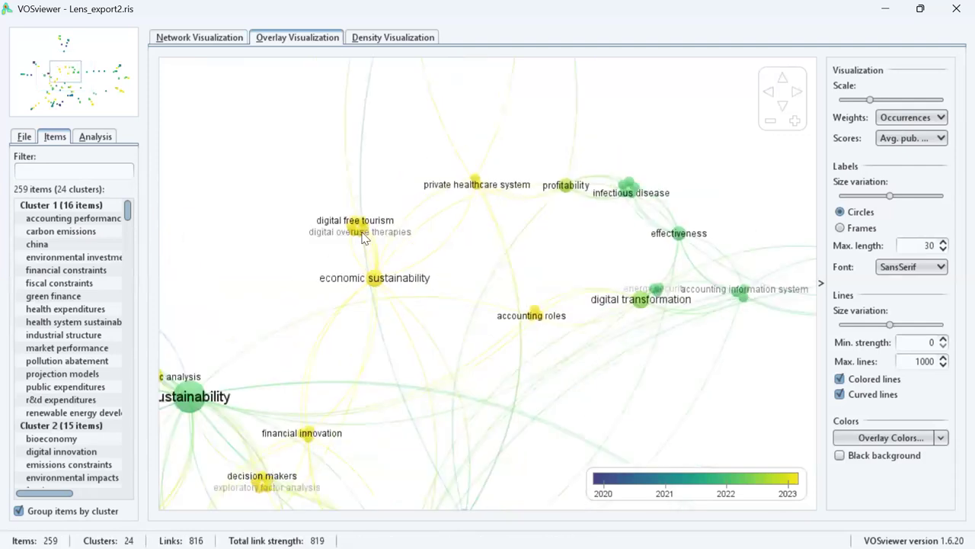
scroll(363, 259, up, 1)
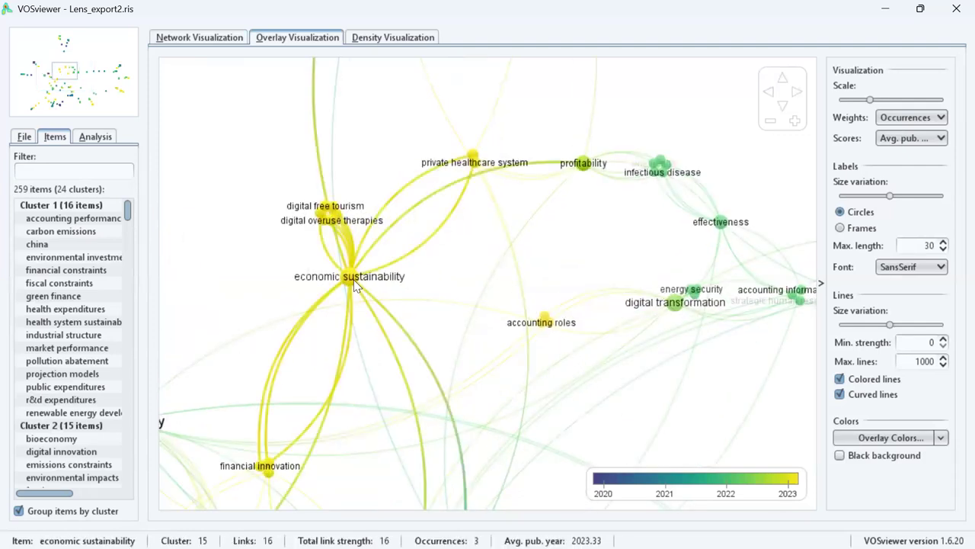
click(355, 282)
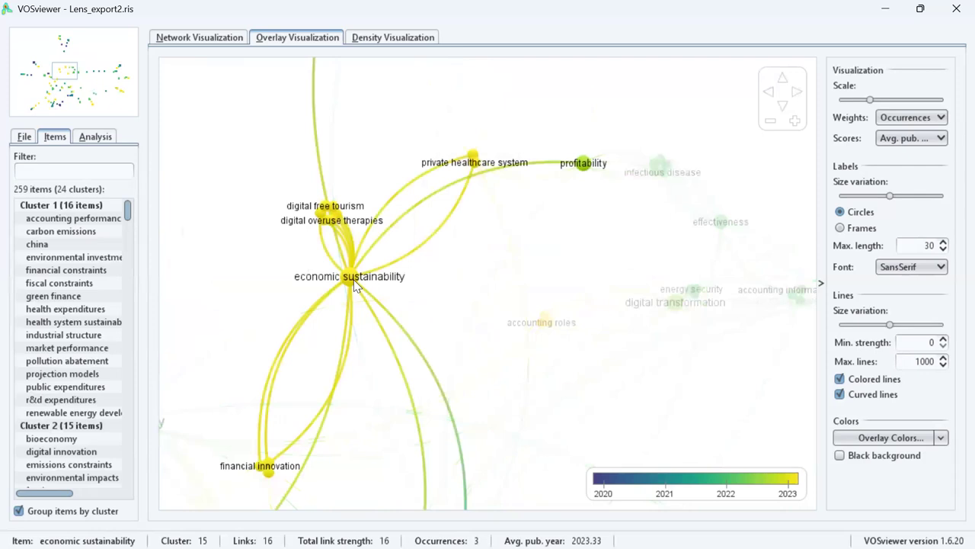
click(712, 489)
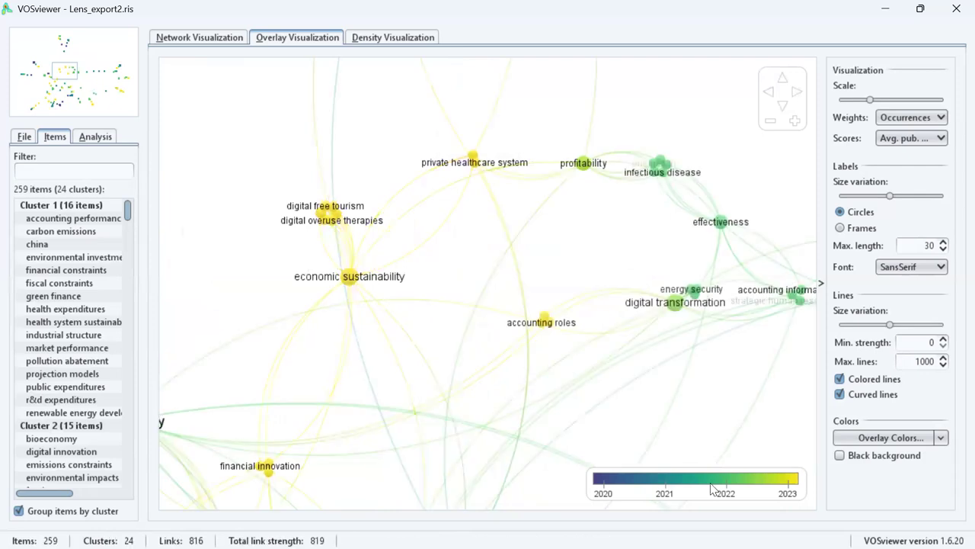
Examine "effectiveness", "energy security" and "balanced scorecard" with their links and publication years on the overlay map
scroll(606, 321, down, 1)
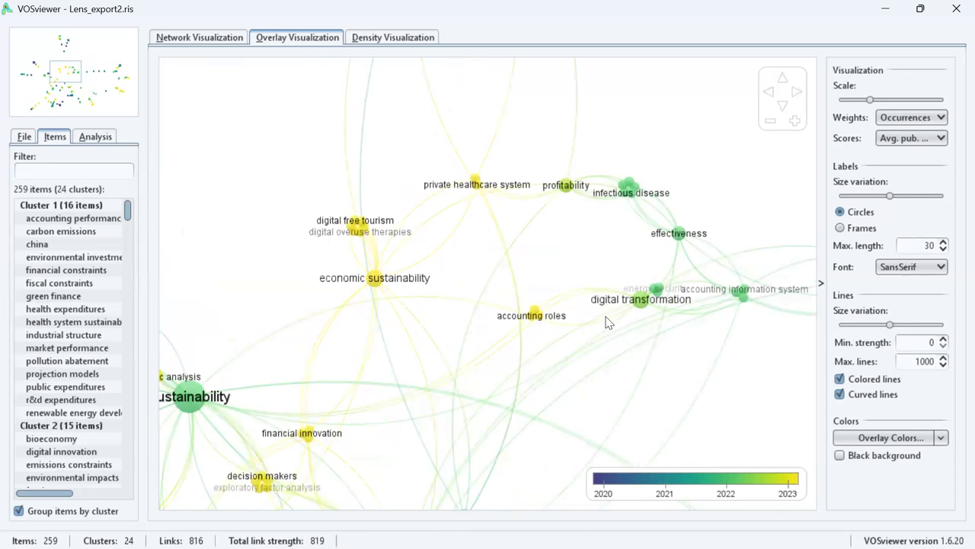
scroll(404, 320, down, 2)
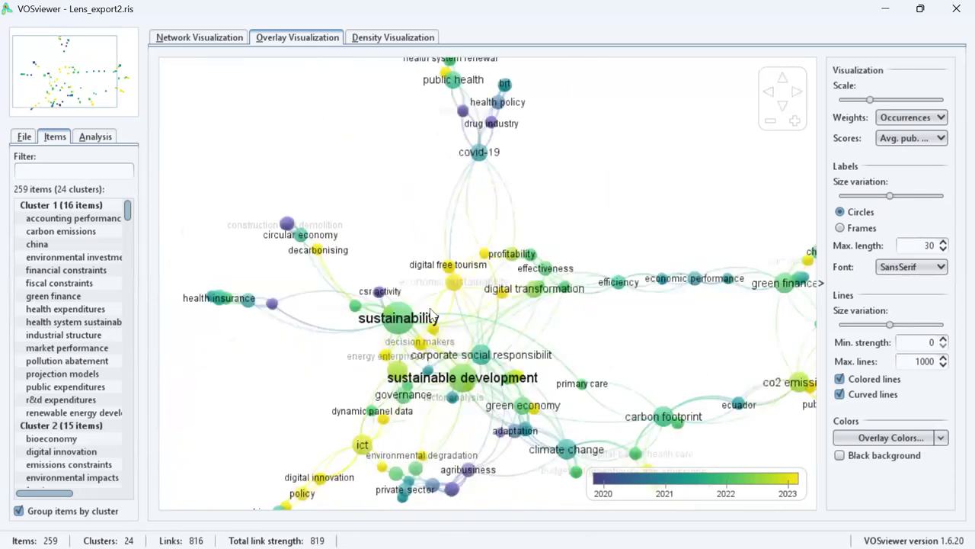
scroll(448, 275, up, 1)
scroll(493, 287, up, 1)
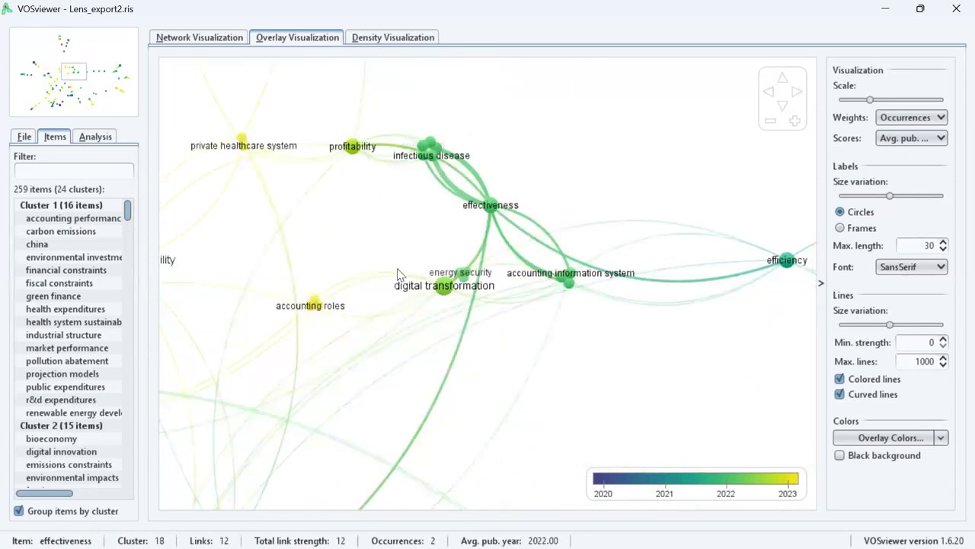
scroll(389, 276, up, 5)
scroll(328, 219, up, 1)
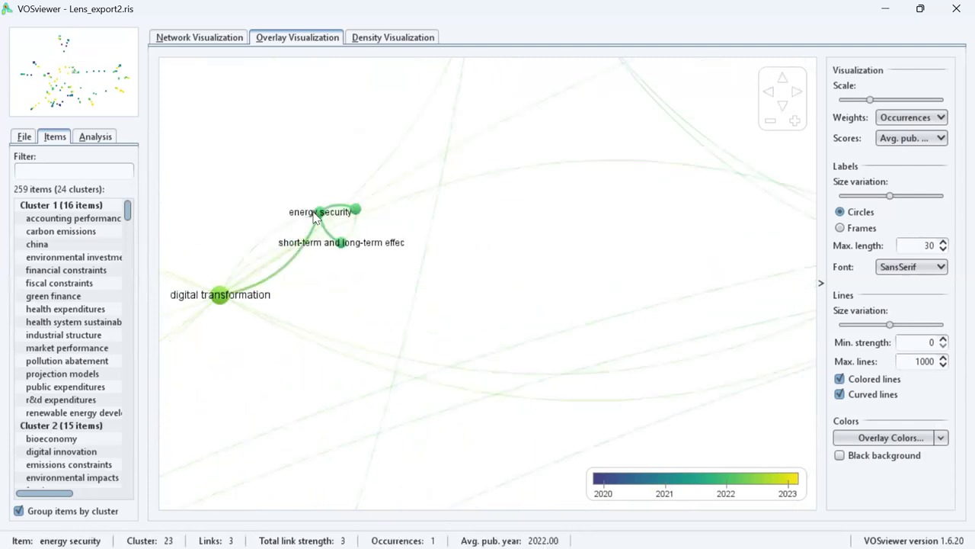
scroll(358, 242, down, 1)
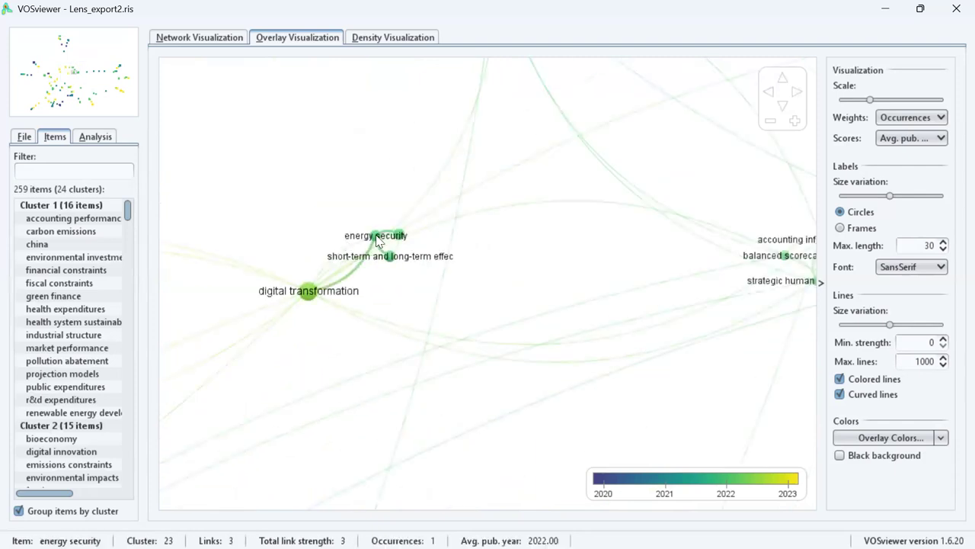
scroll(692, 270, down, 1)
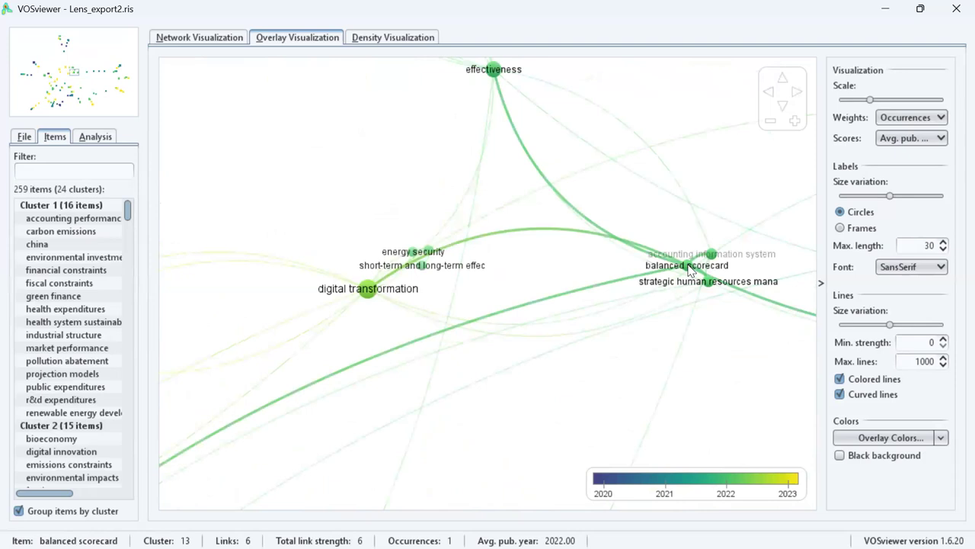
scroll(583, 294, down, 1)
scroll(553, 298, down, 1)
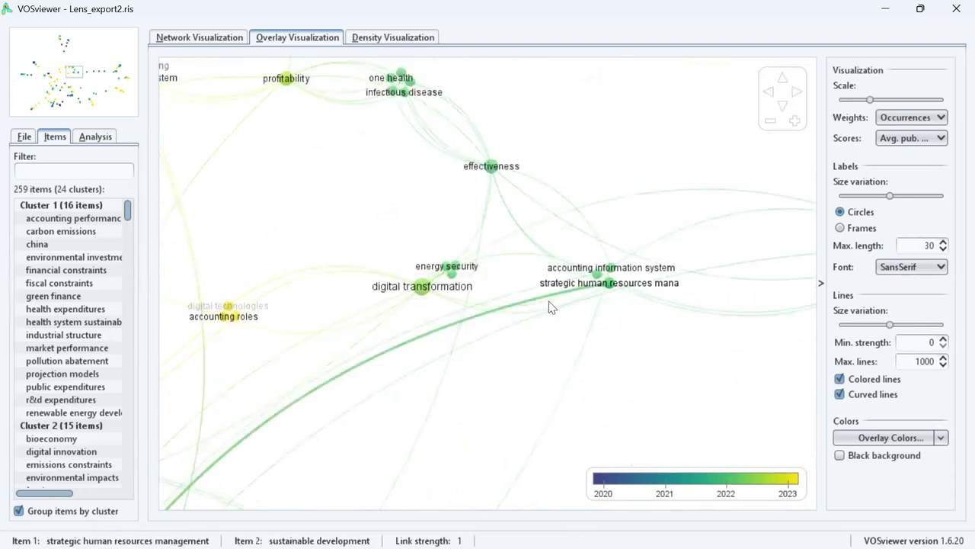
scroll(552, 308, down, 1)
scroll(575, 348, down, 1)
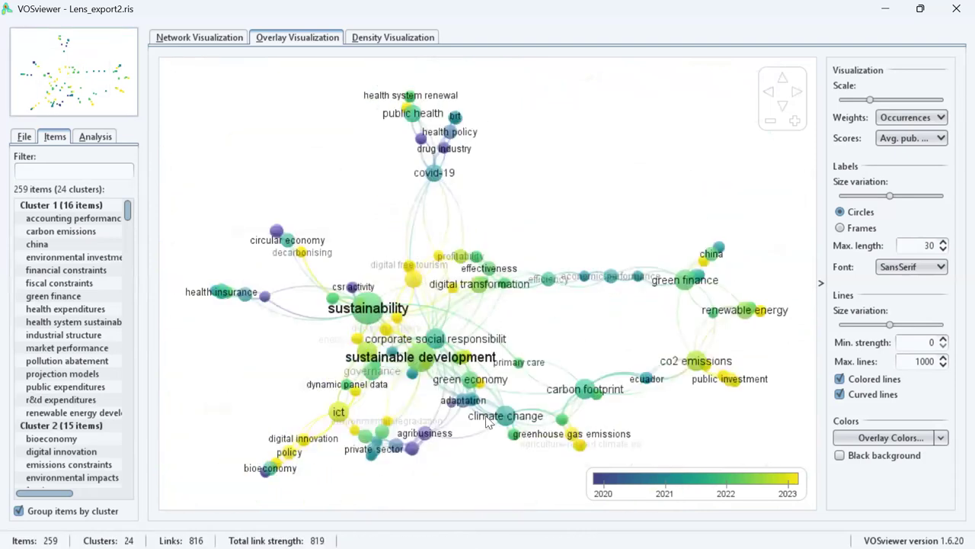
Examine the overlay links and publication years of "digital transformation" and "sustainable development"
scroll(424, 390, up, 1)
scroll(486, 291, up, 1)
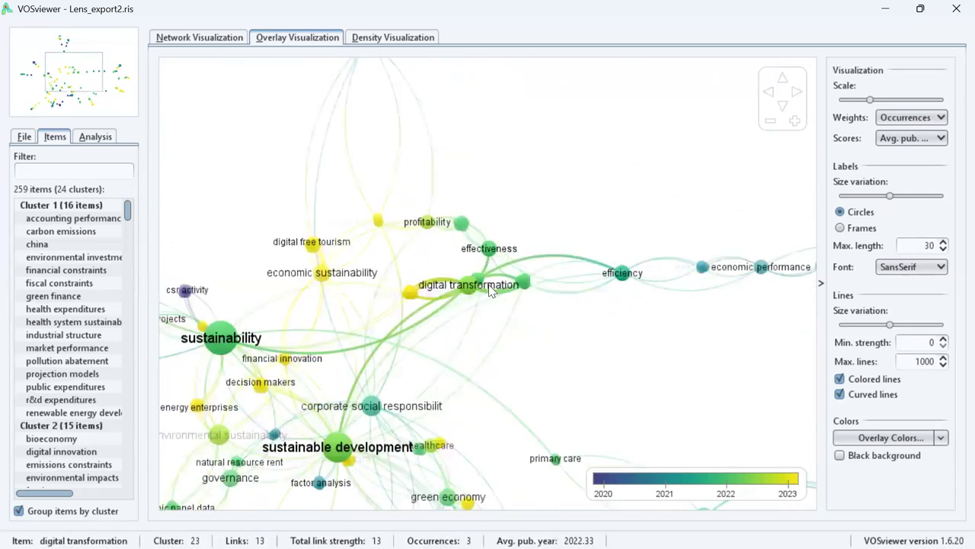
scroll(326, 393, up, 1)
scroll(328, 400, down, 2)
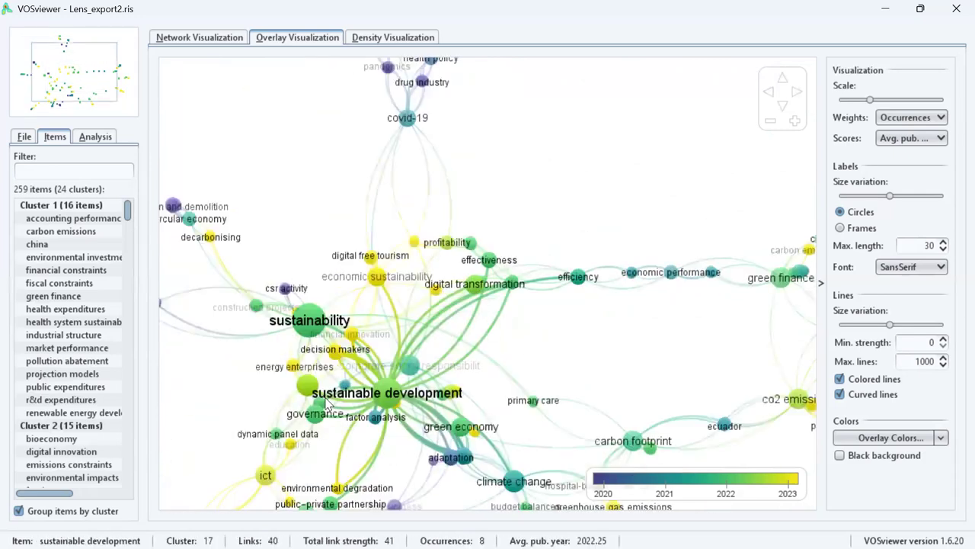
scroll(440, 418, down, 1)
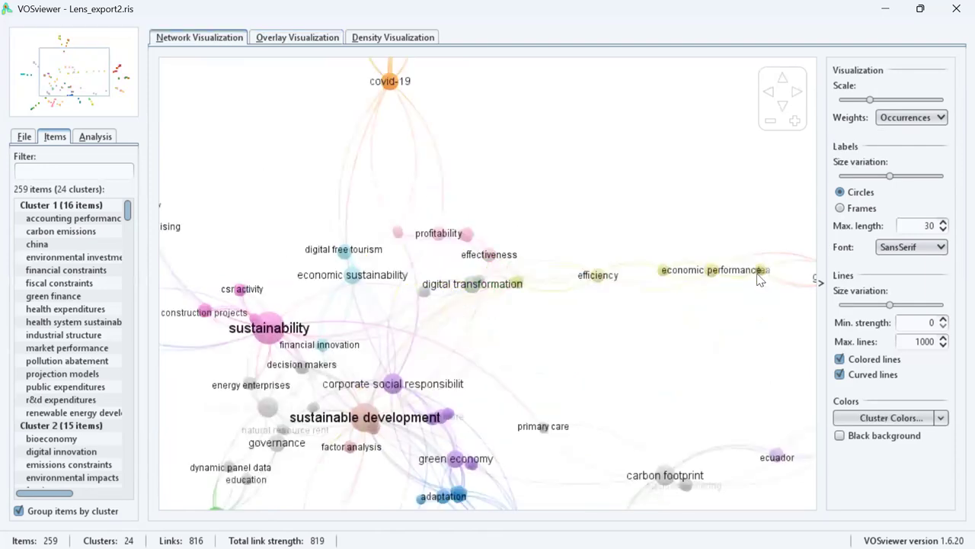
Return to the network view and examine the "green finance" cluster and its links towards "dea" and "economic performance"
scroll(704, 281, down, 1)
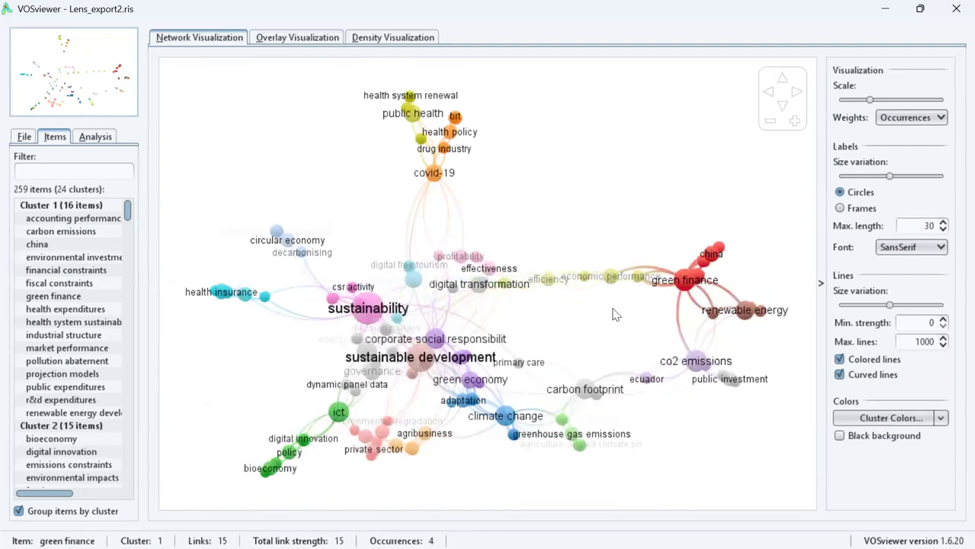
scroll(638, 319, up, 1)
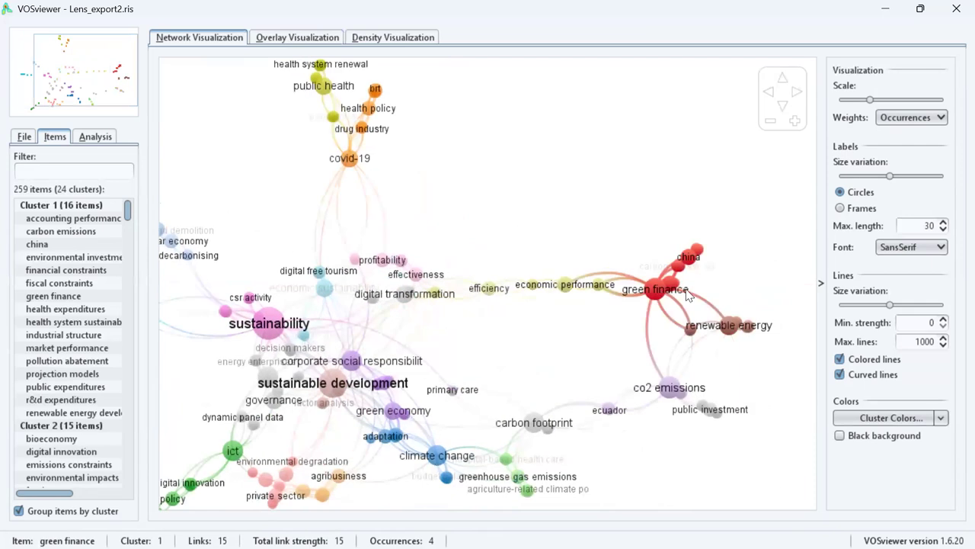
scroll(681, 314, up, 1)
scroll(690, 305, up, 1)
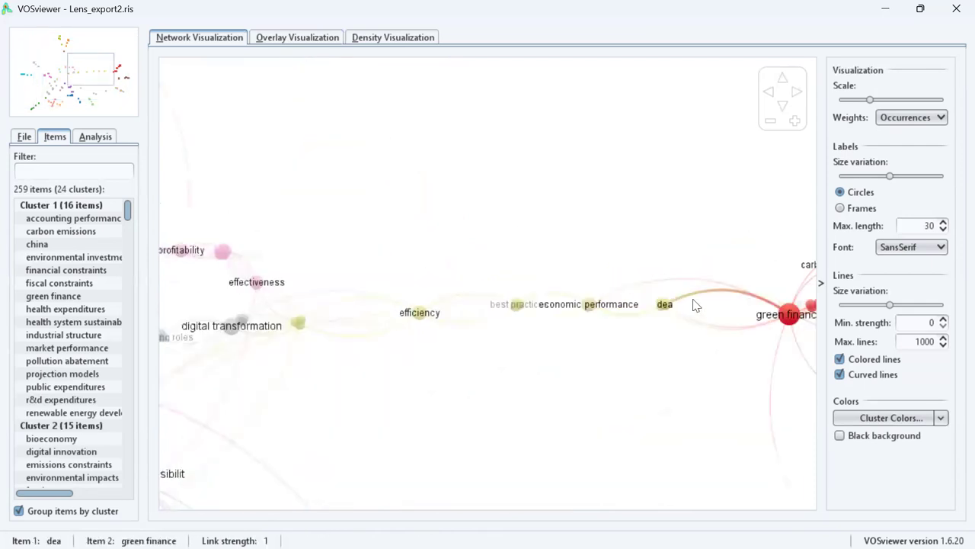
scroll(663, 330, down, 1)
scroll(685, 335, up, 1)
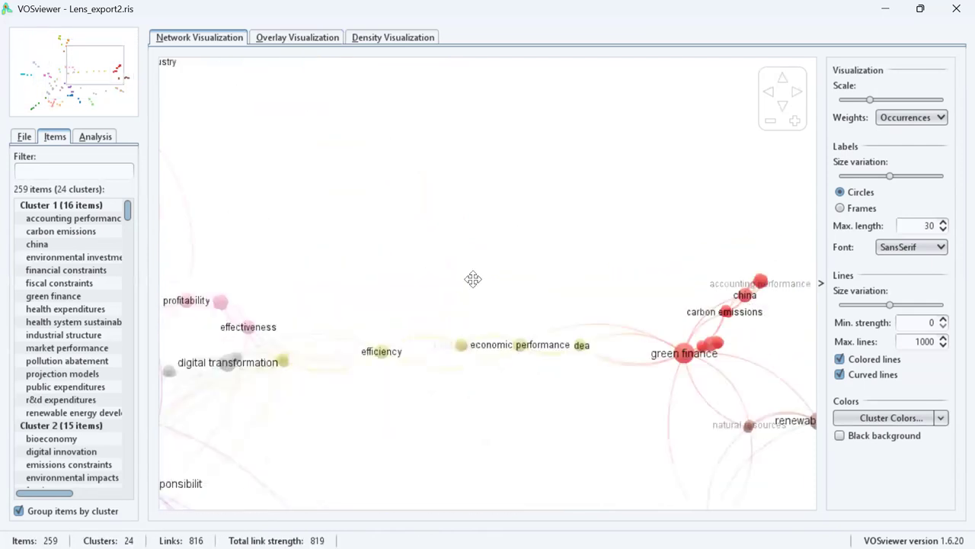
drag(730, 345, 573, 341)
scroll(573, 341, up, 1)
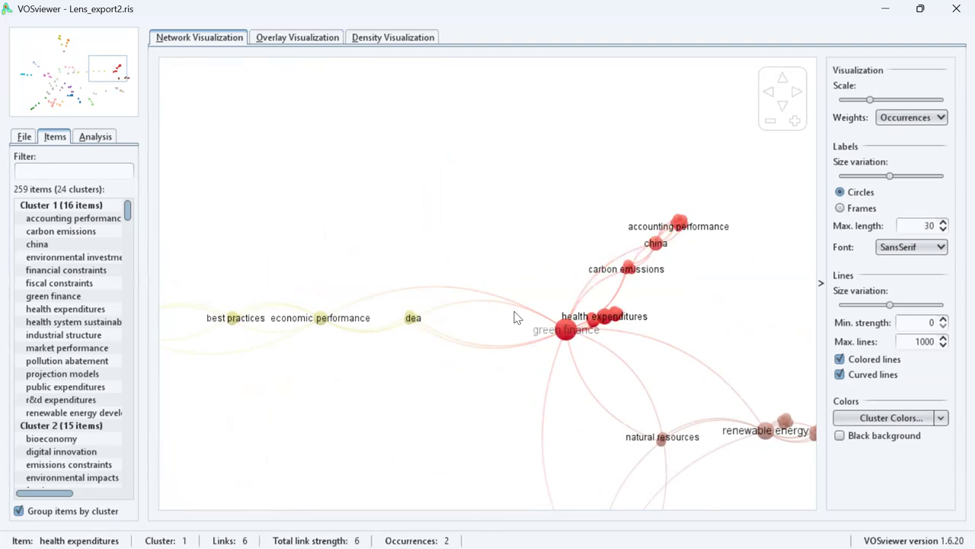
Examine the "ict" cluster and isolate the links of "digital innovation" on the network map, then clear the selection
scroll(516, 316, down, 5)
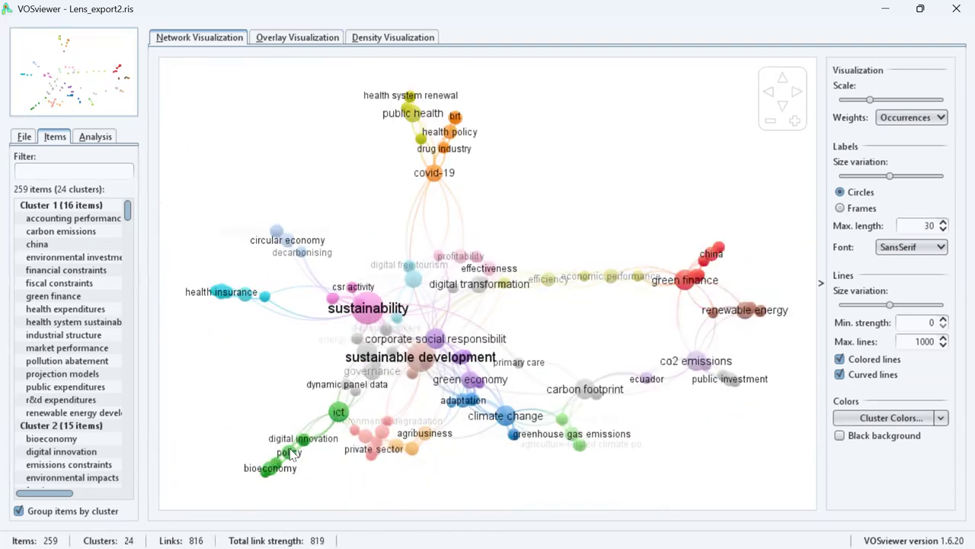
scroll(379, 382, up, 2)
drag(382, 457, 613, 291)
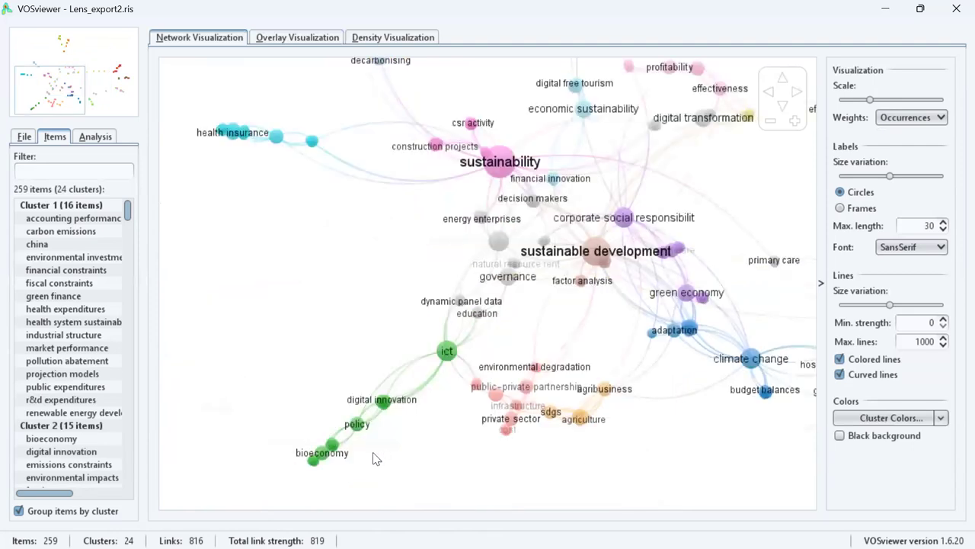
scroll(374, 457, down, 2)
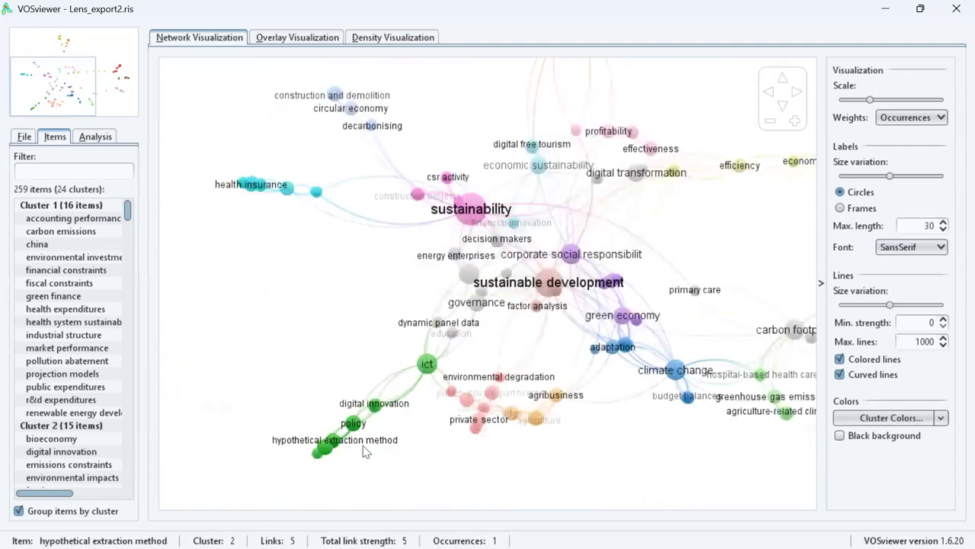
scroll(439, 333, up, 2)
drag(401, 407, 575, 229)
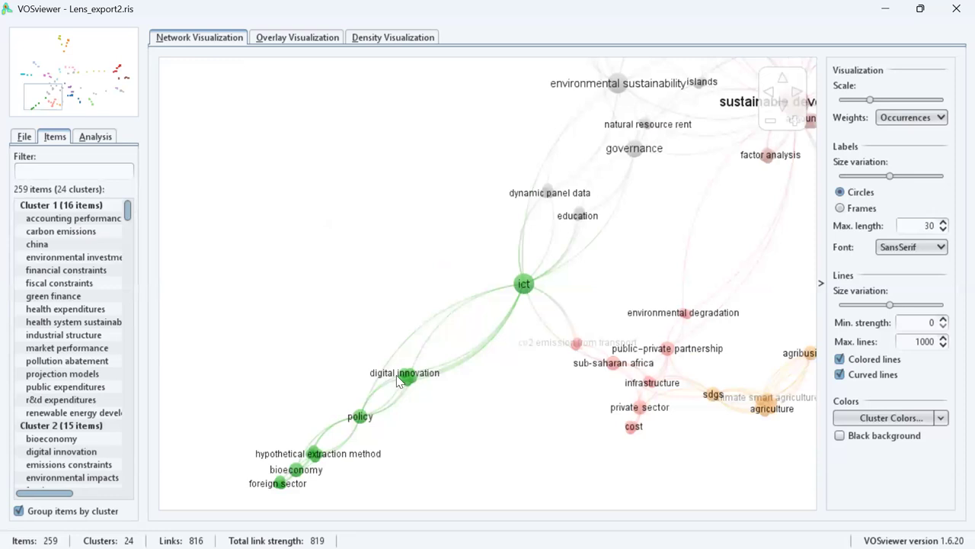
click(406, 375)
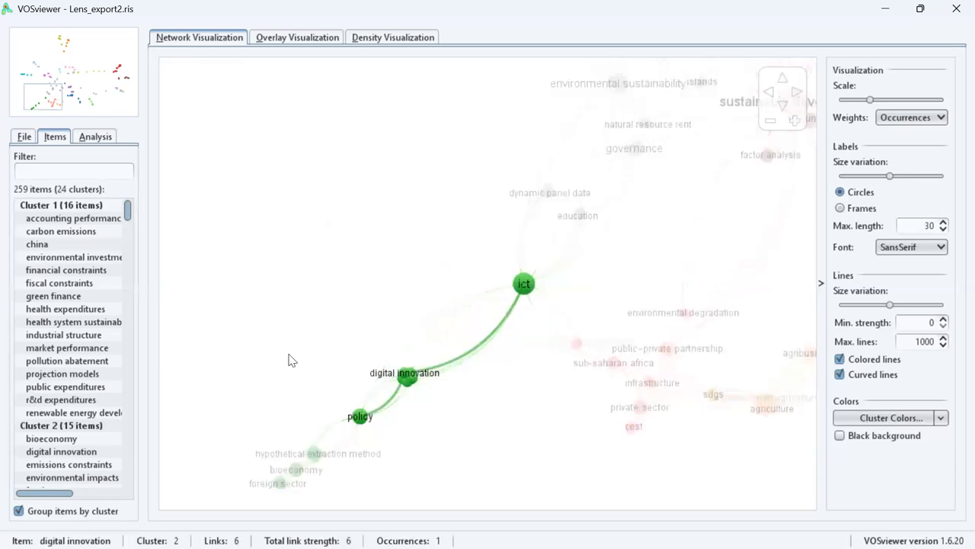
click(348, 370)
scroll(303, 440, down, 3)
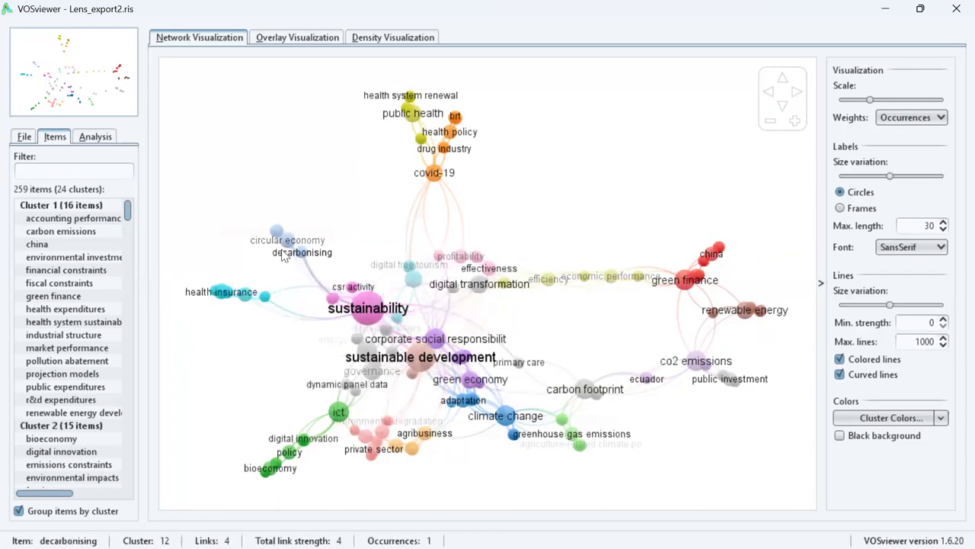
Examine "balanced scorecard" and its neighbouring keywords, then the area around "sustainability" and "economic sustainability", on the network map
scroll(444, 308, up, 5)
scroll(465, 297, up, 6)
drag(709, 277, 196, 244)
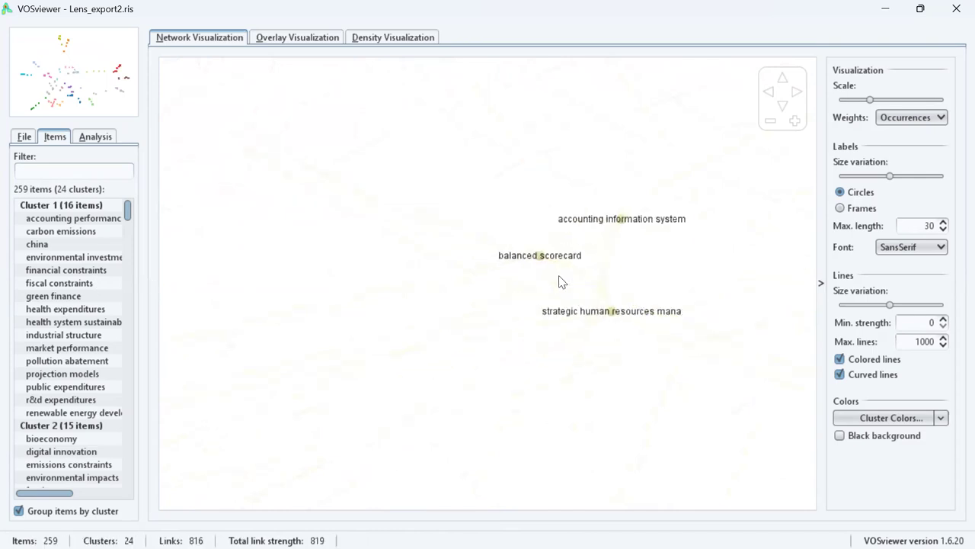
scroll(568, 282, up, 2)
scroll(572, 278, down, 10)
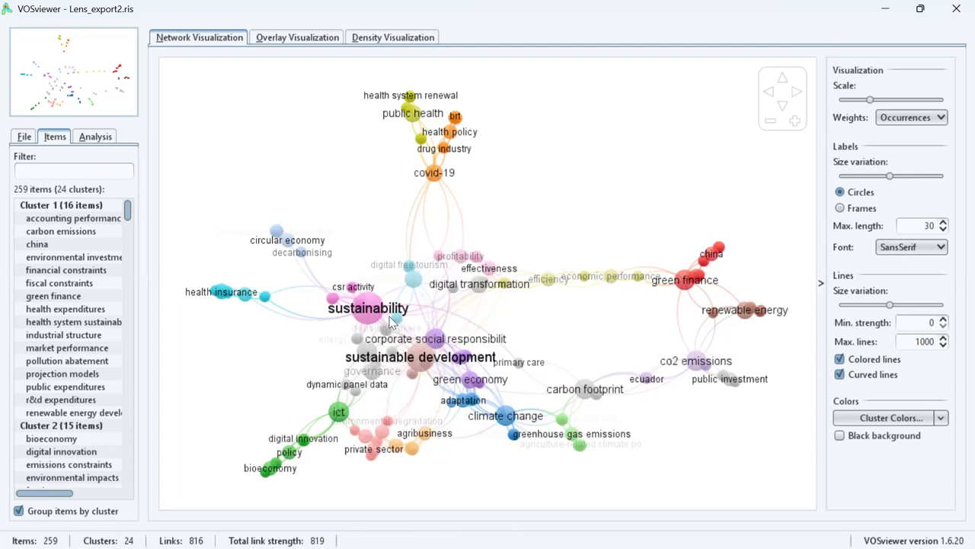
scroll(343, 342, up, 3)
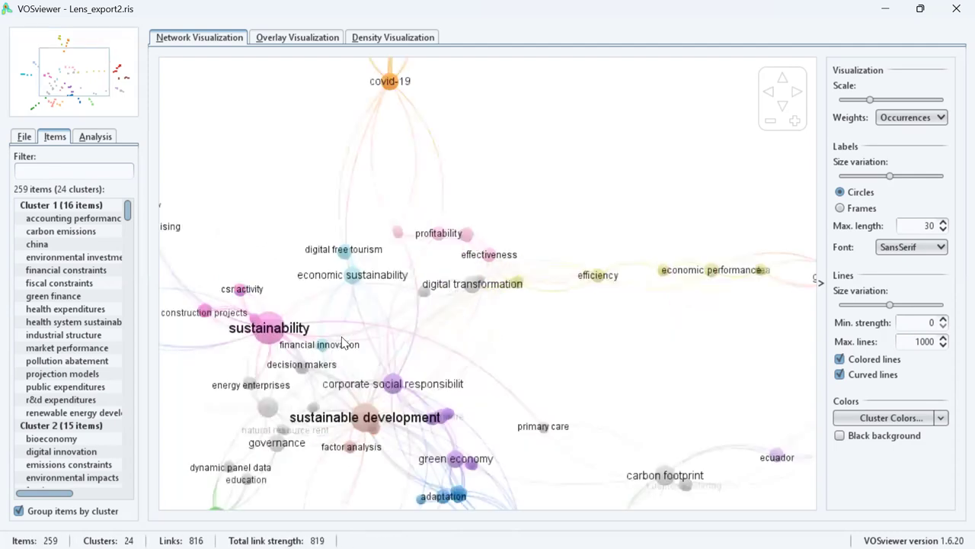
scroll(342, 335, down, 3)
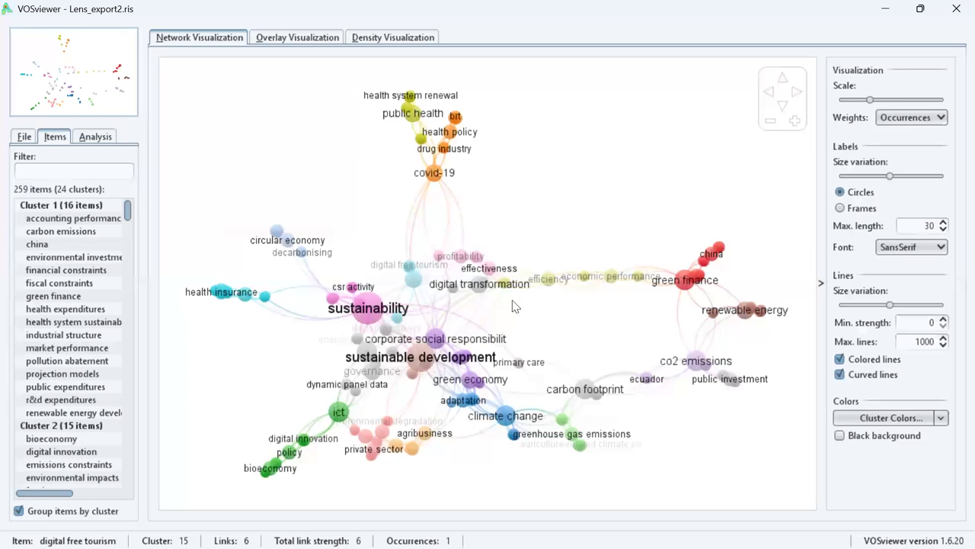
Start a new map based on bibliographic data, reading from reference manager files
click(23, 137)
click(73, 174)
click(251, 190)
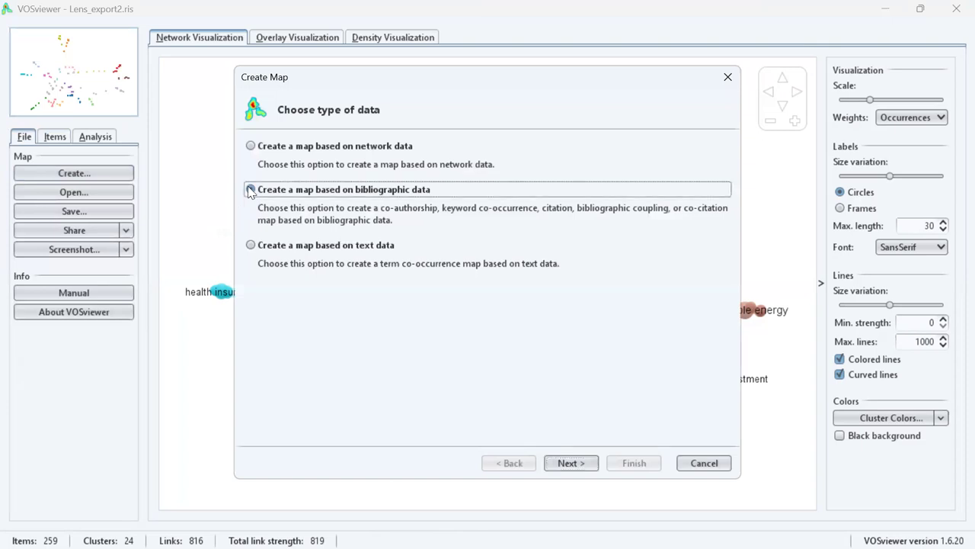
click(572, 464)
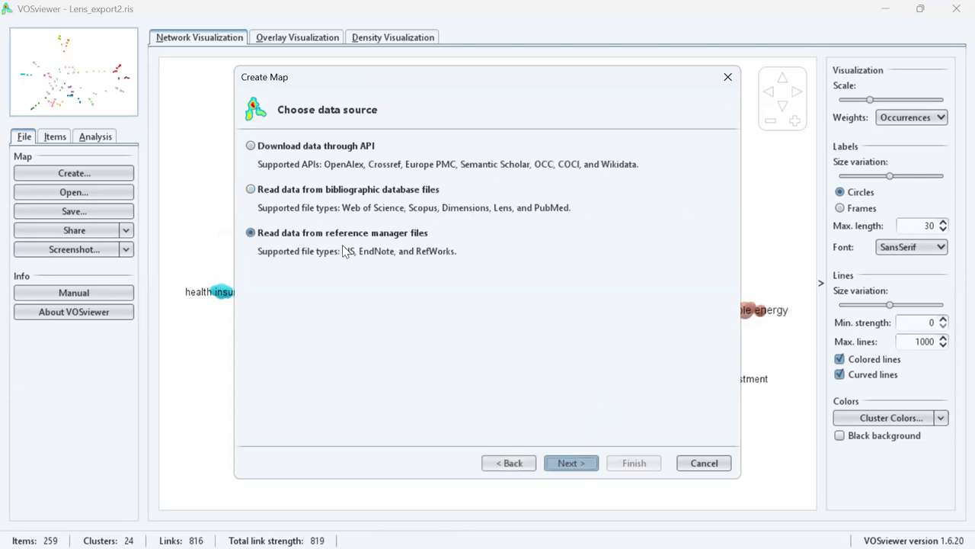
click(251, 241)
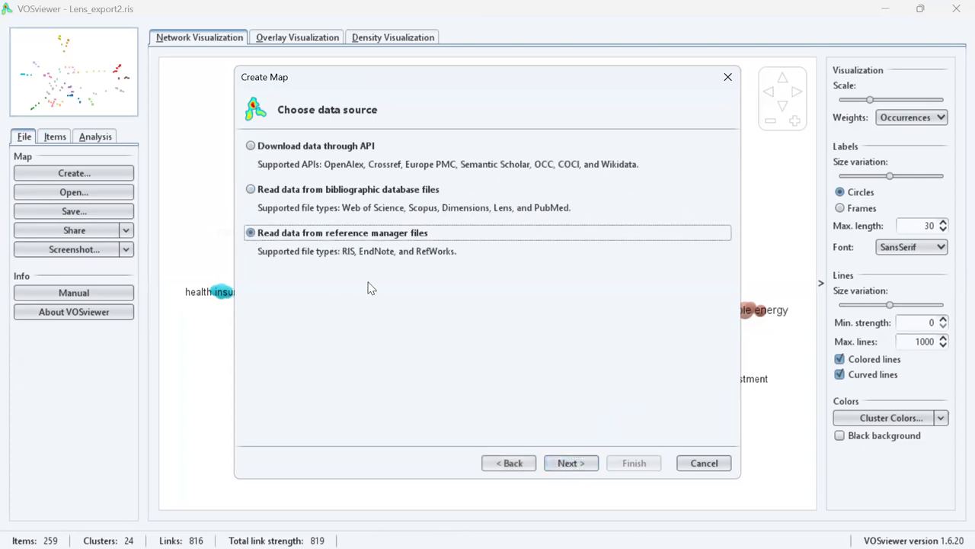
click(571, 463)
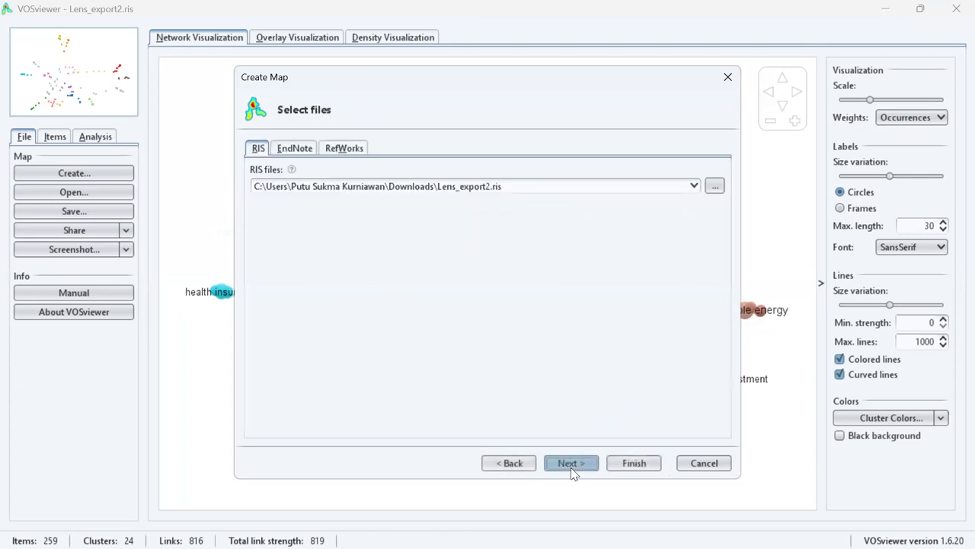
Choose Lens_export2.ris from Downloads as the RIS file and accept keyword co-occurrence analysis with full counting
click(715, 186)
click(368, 217)
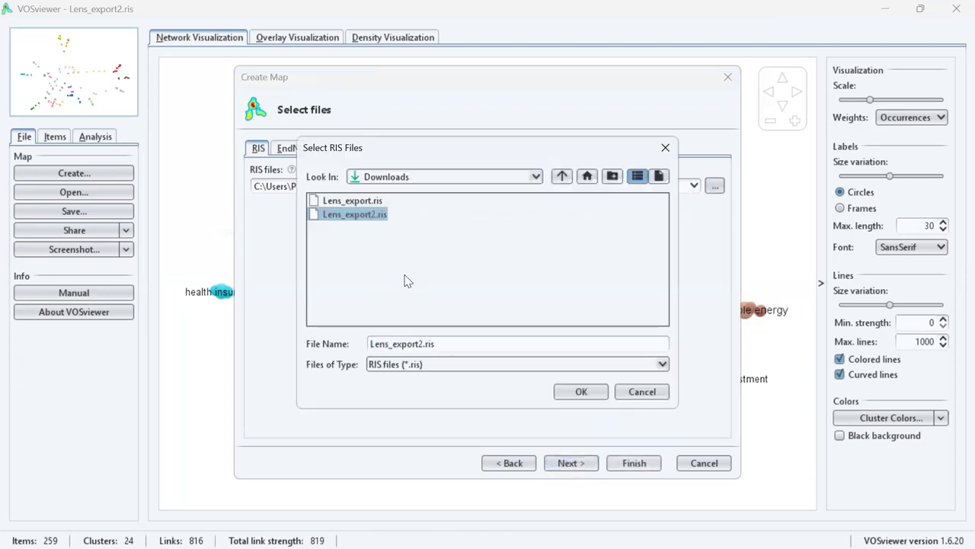
ctrl+click(370, 215)
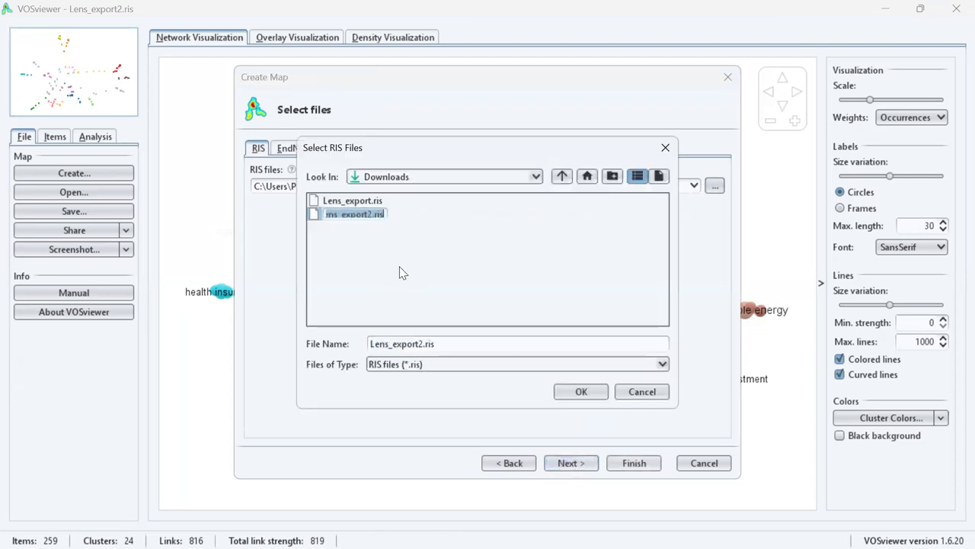
click(371, 217)
click(573, 395)
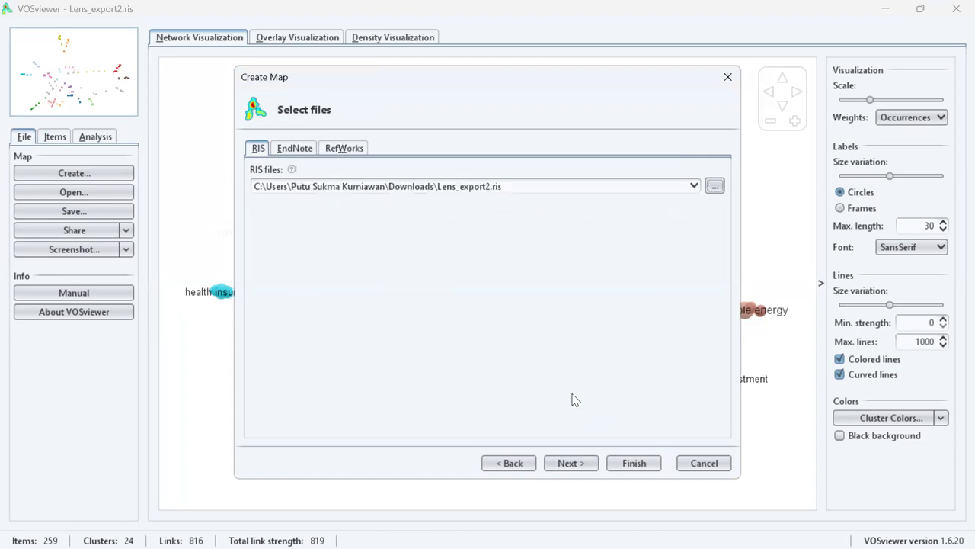
click(570, 462)
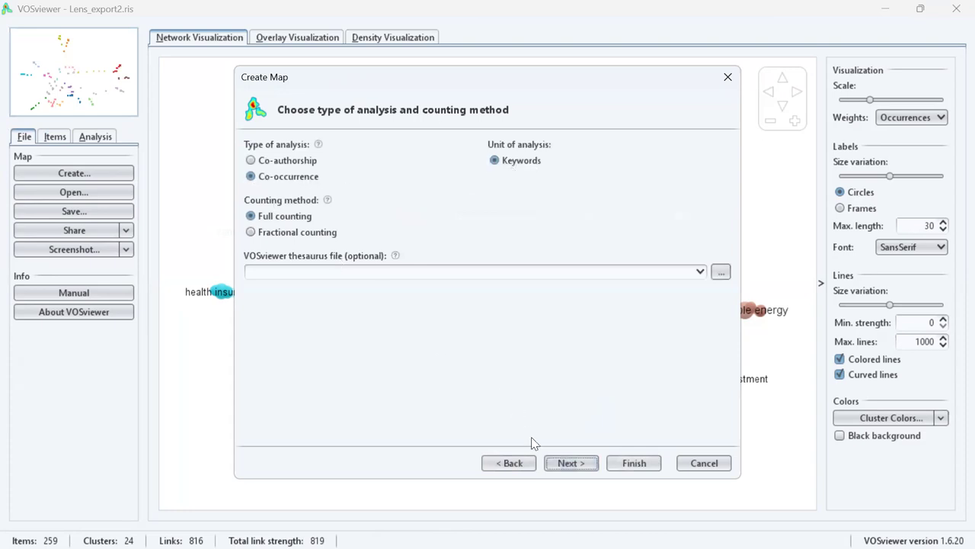
click(564, 463)
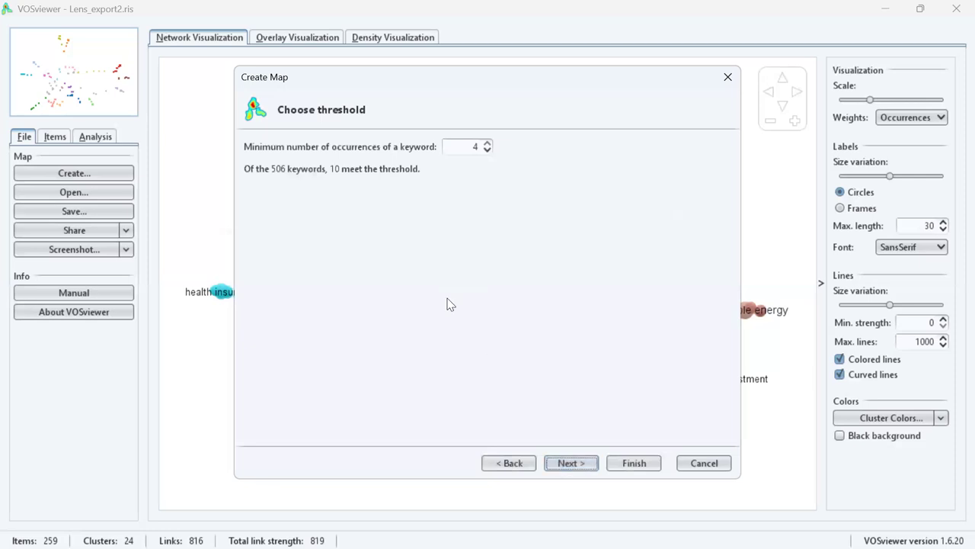
Try different minimum keyword occurrence thresholds and proceed with 3
click(469, 146)
click(487, 142)
click(486, 150)
click(487, 151)
click(487, 151)
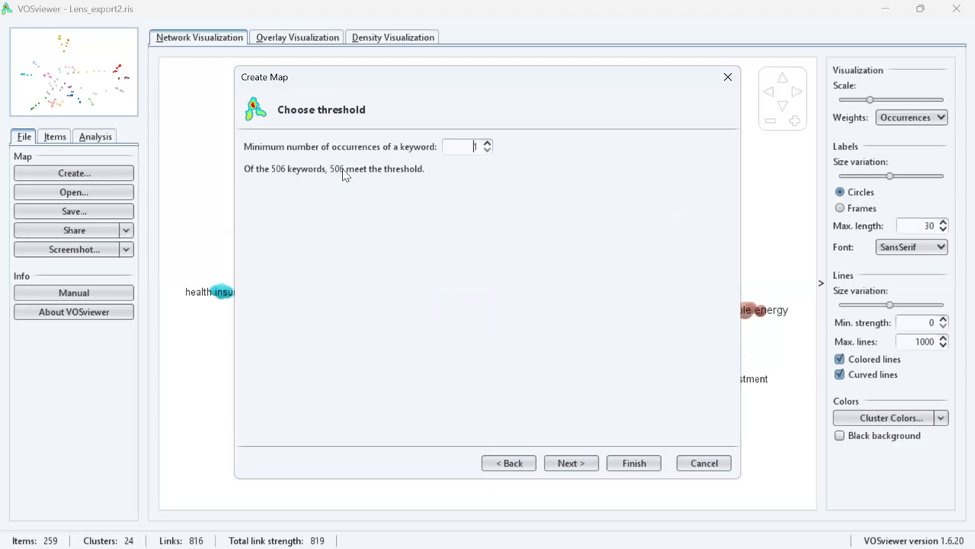
click(487, 143)
click(487, 143)
click(487, 143)
click(488, 151)
click(487, 151)
click(488, 150)
click(487, 143)
click(579, 459)
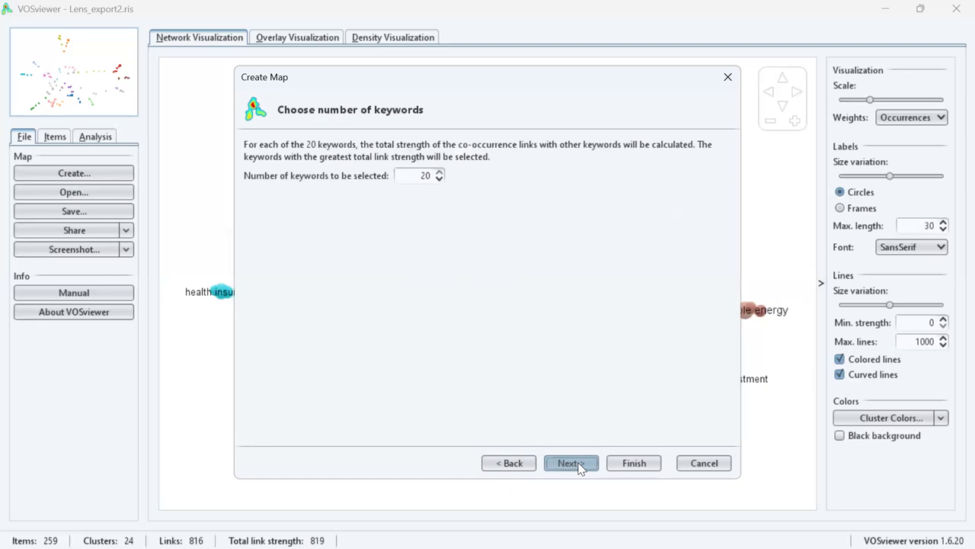
Review the 20 selected keywords, exclude "spain" and "india", and return to the occurrence threshold setting
click(578, 464)
scroll(727, 309, down, 2)
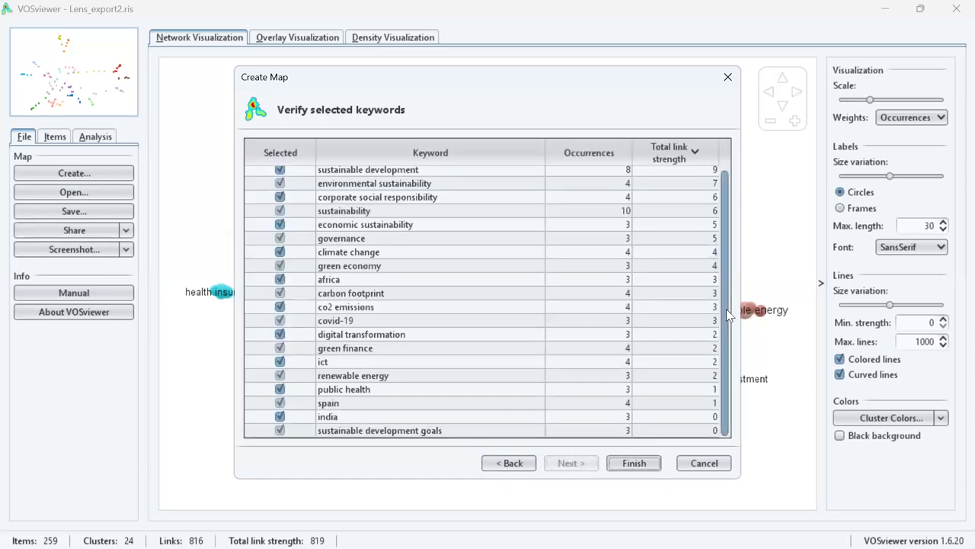
scroll(728, 302, up, 2)
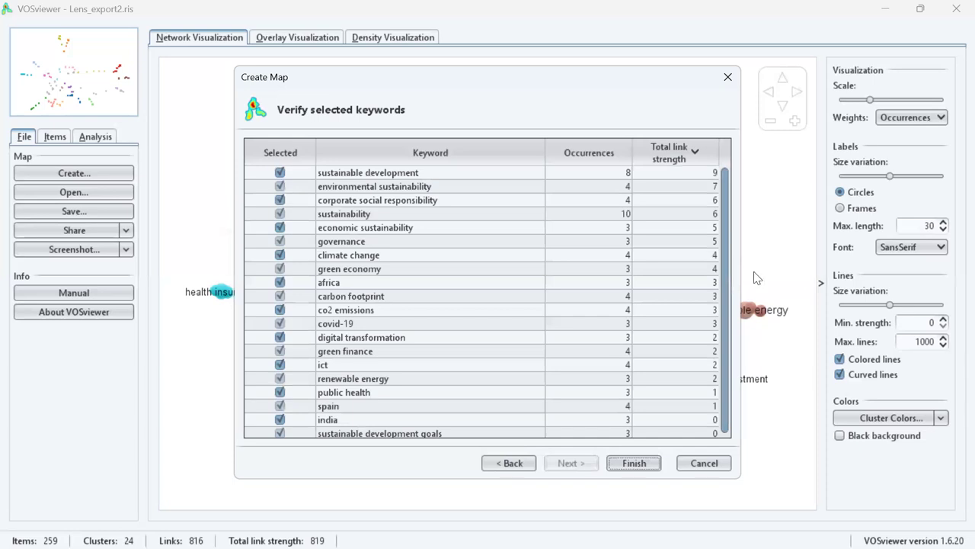
scroll(576, 353, down, 2)
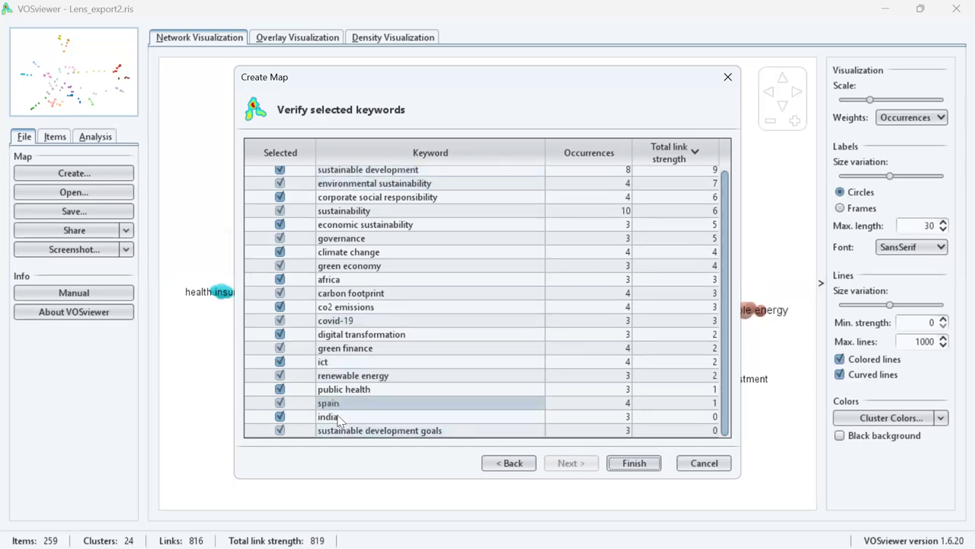
click(280, 402)
click(280, 416)
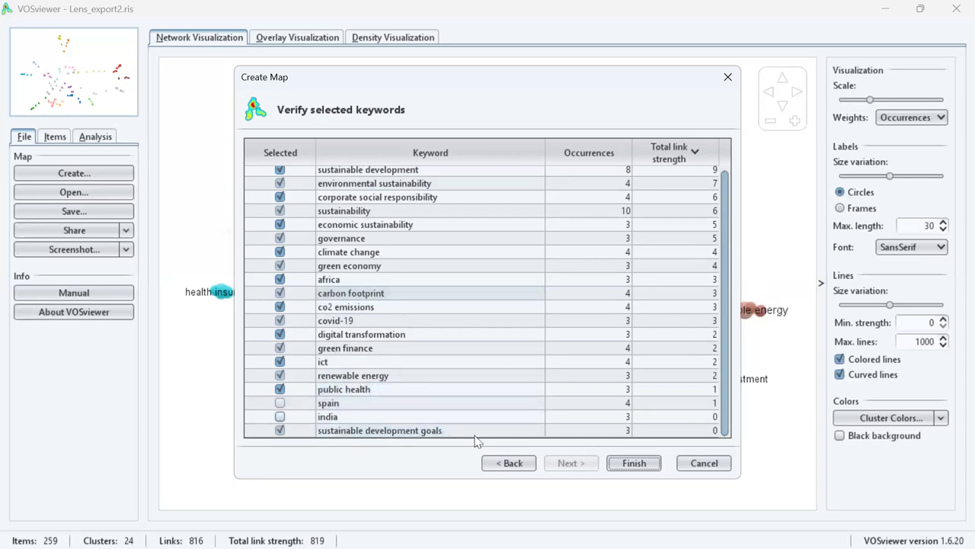
click(516, 462)
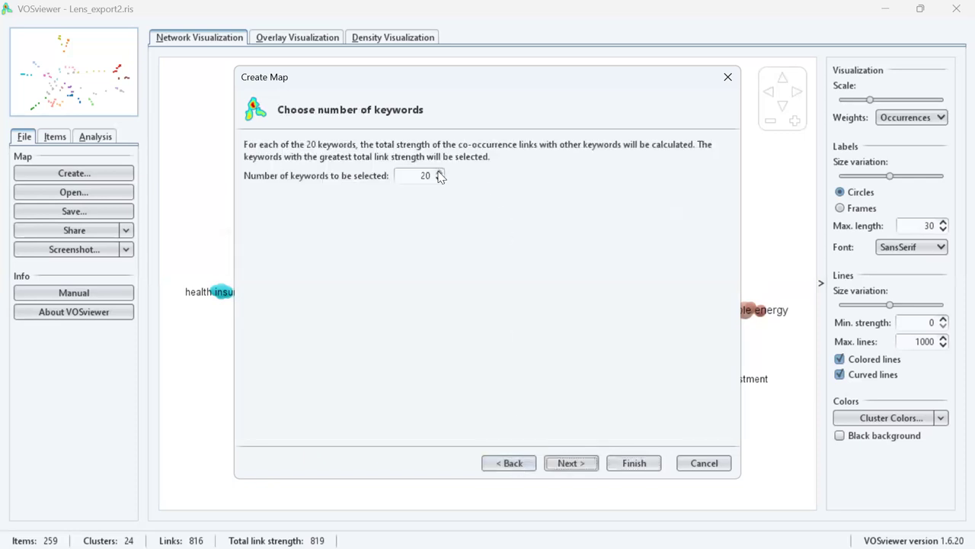
click(509, 462)
Set the minimum number of occurrences of a keyword to 2 and keep all 48 keywords for selection
click(487, 143)
click(488, 150)
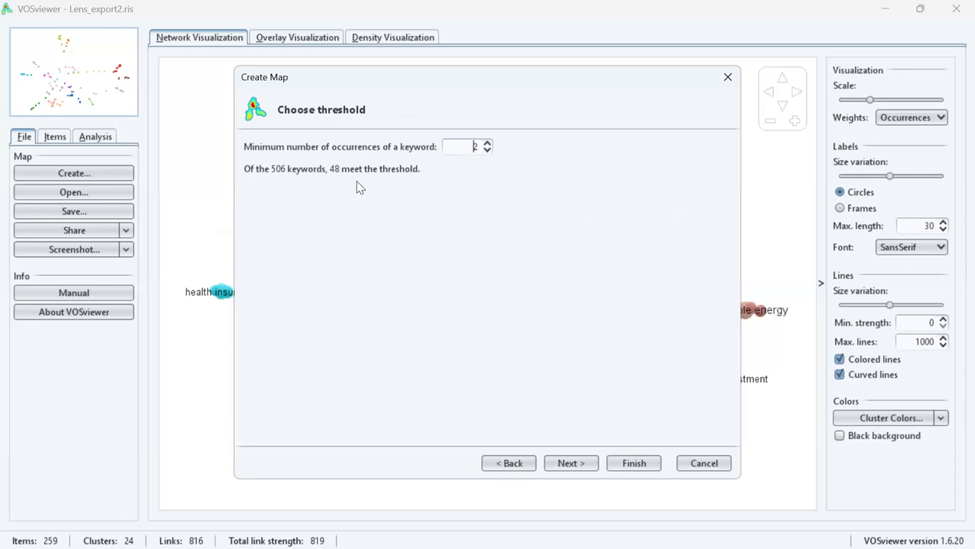
click(571, 462)
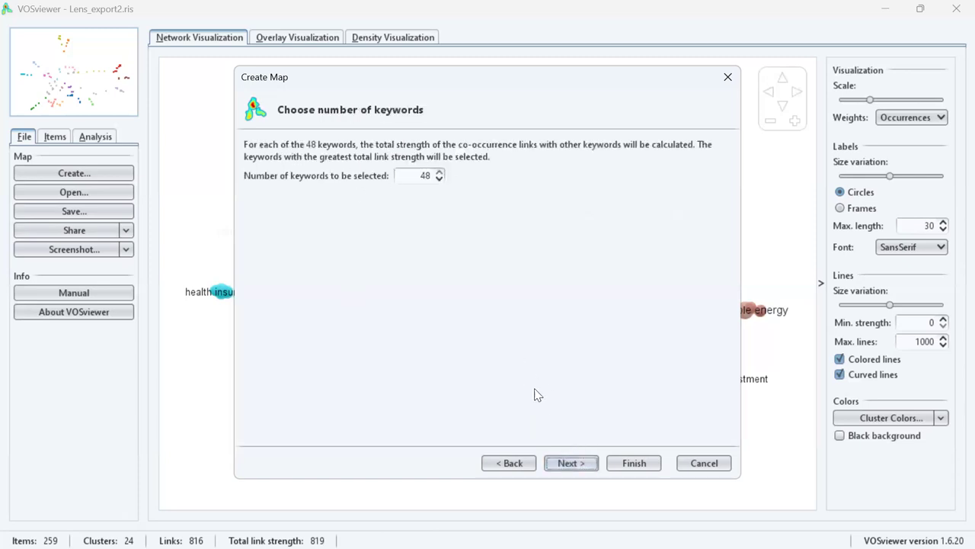
click(570, 463)
Review the list of 48 keywords and exclude "adaptation", "africa", "agribusiness" and "co2 emissions" from the selection
scroll(526, 262, down, 8)
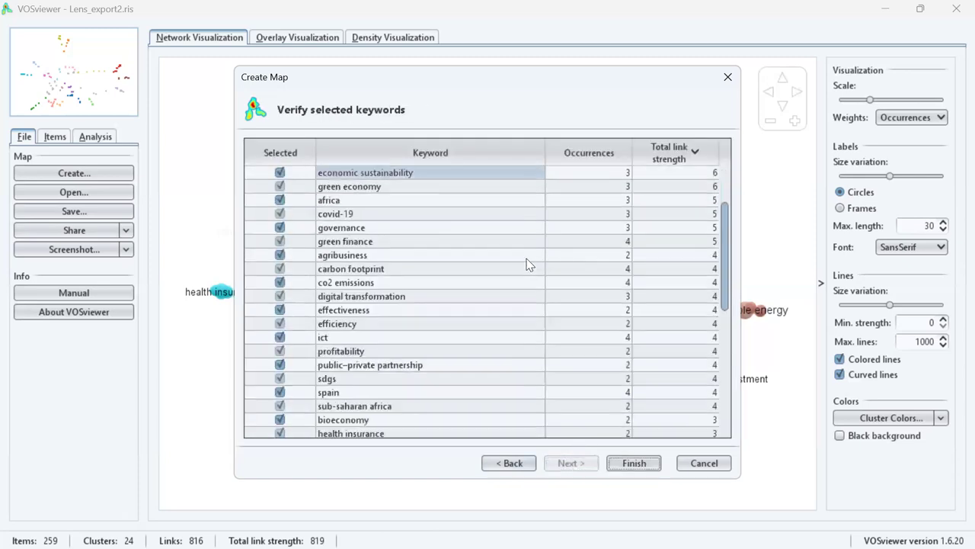
scroll(525, 264, down, 2)
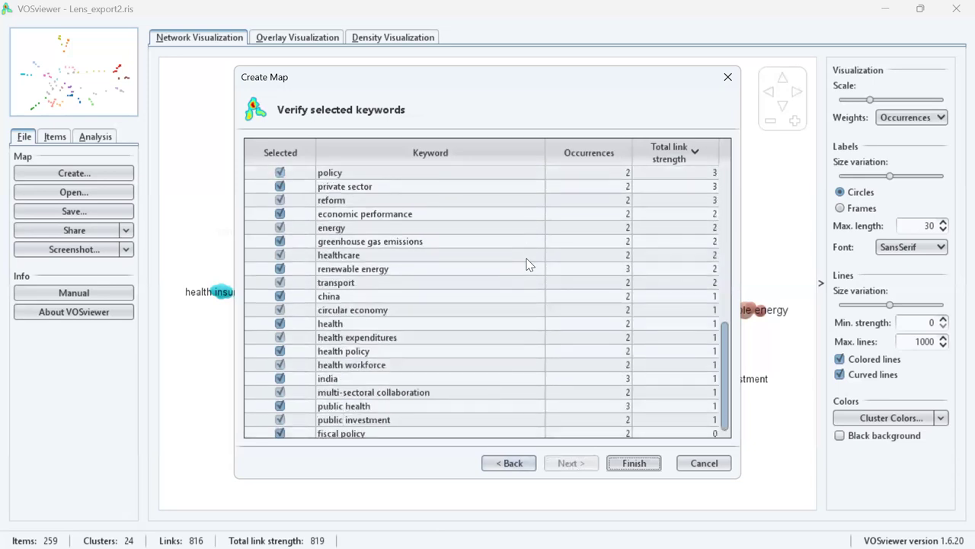
scroll(526, 264, up, 10)
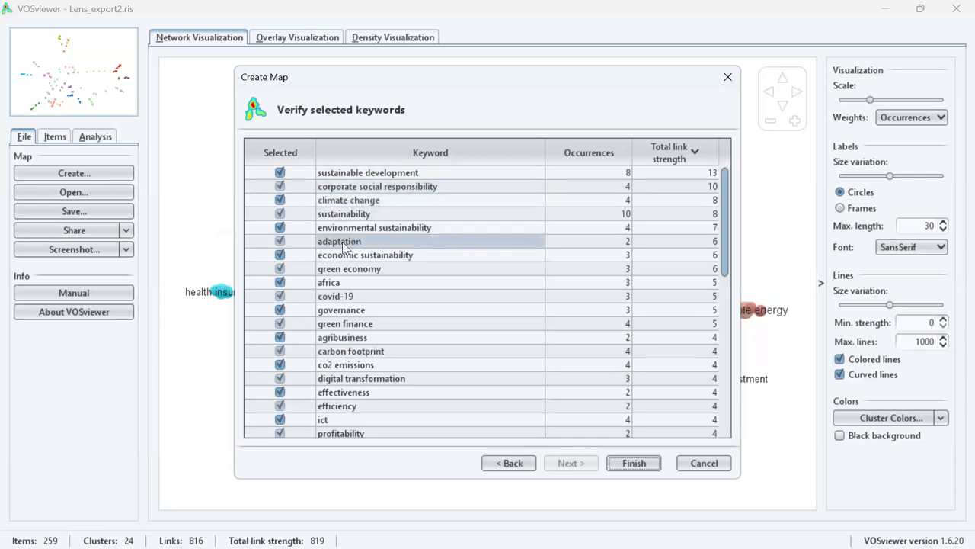
click(277, 243)
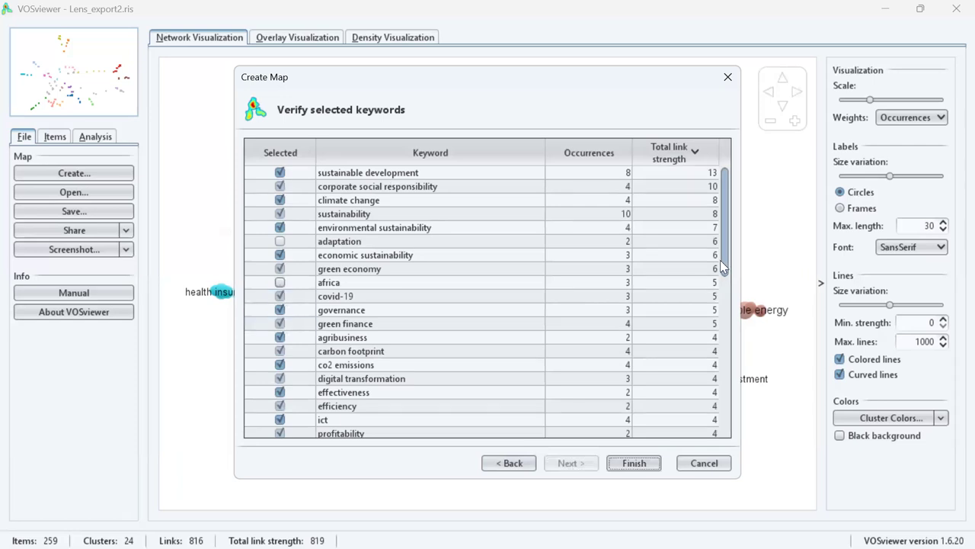
scroll(728, 271, down, 1)
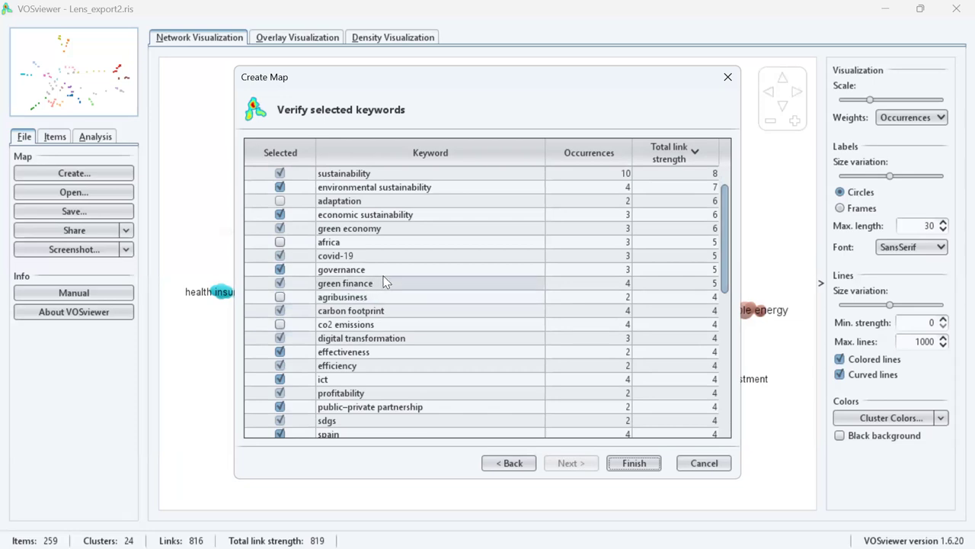
Exclude the keywords "effectiveness", "efficiency" and "profitability" from the selection
scroll(362, 305, down, 1)
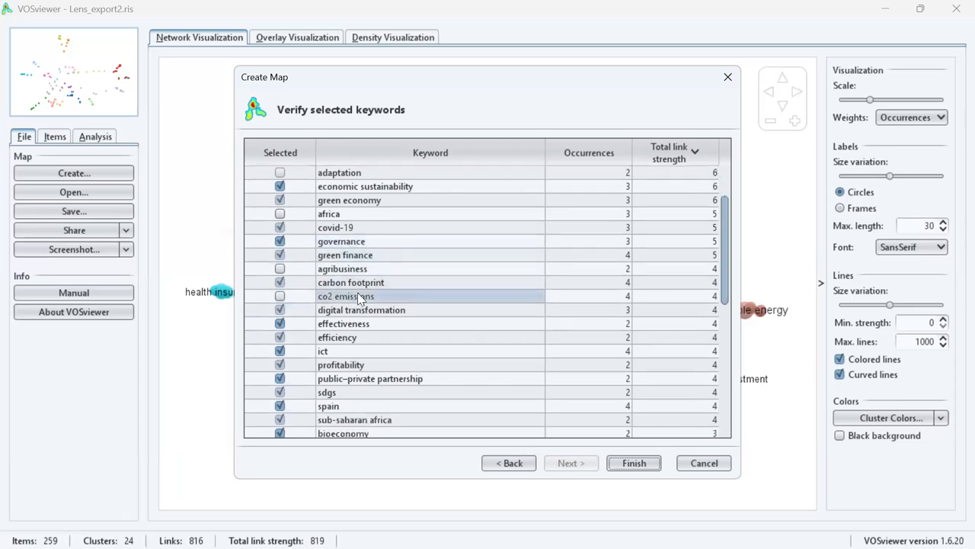
click(280, 337)
scroll(282, 341, down, 1)
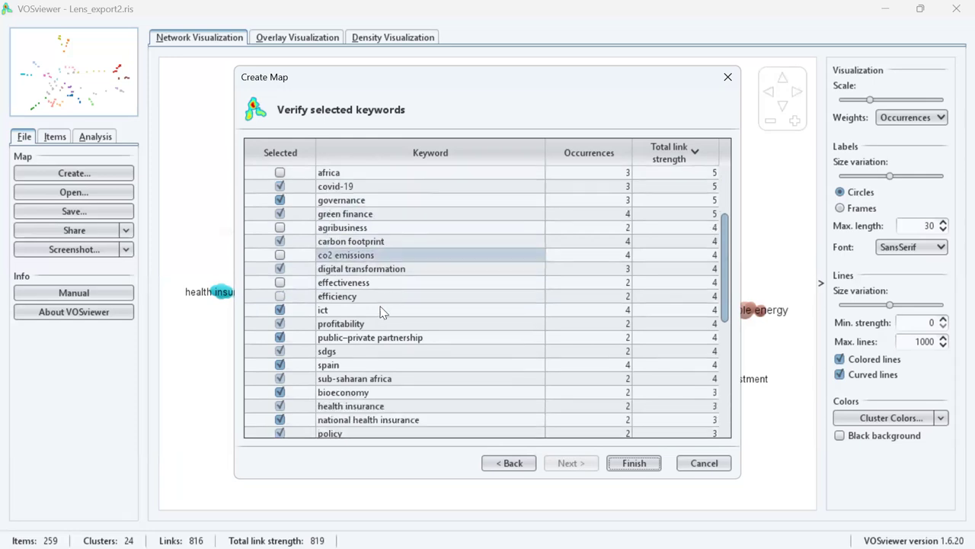
click(280, 323)
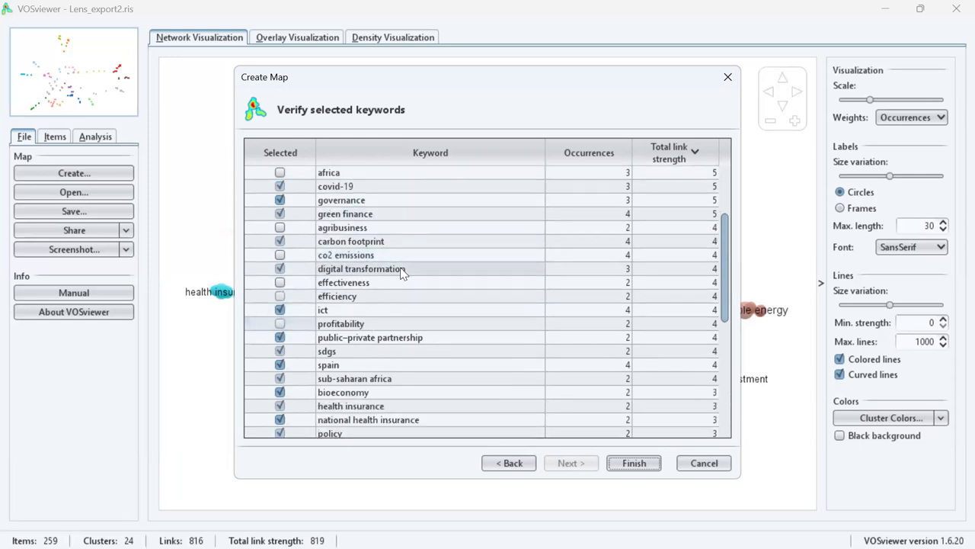
Recheck the keywords around "ict" and exclude "sdgs", "spain" and "sub-saharan africa" from the selection
scroll(403, 273, down, 1)
click(330, 310)
scroll(330, 312, up, 1)
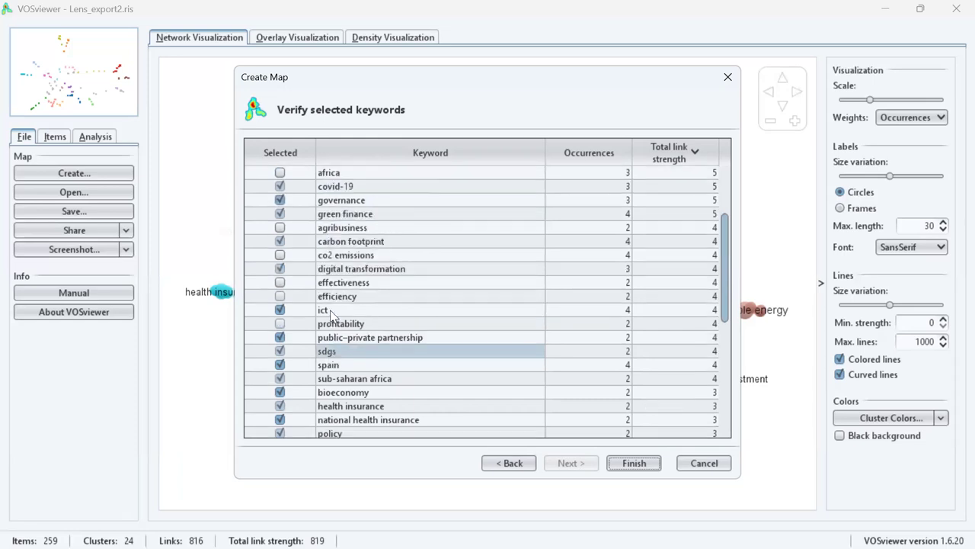
scroll(332, 314, up, 3)
scroll(397, 306, down, 3)
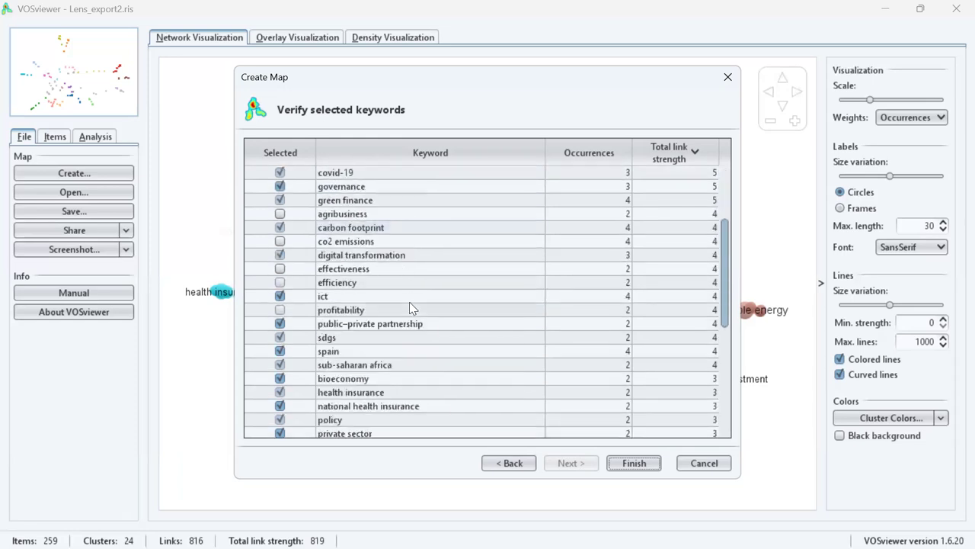
scroll(409, 304, down, 2)
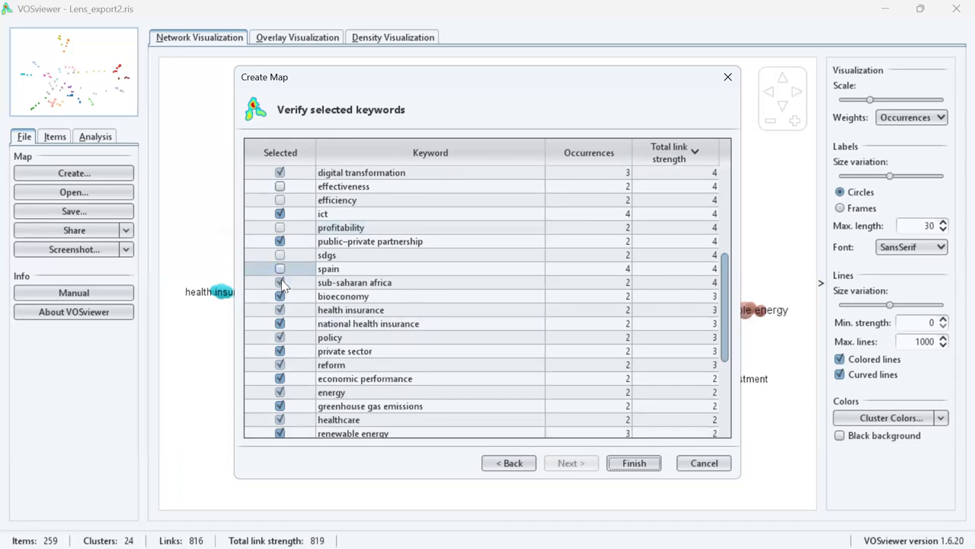
click(279, 282)
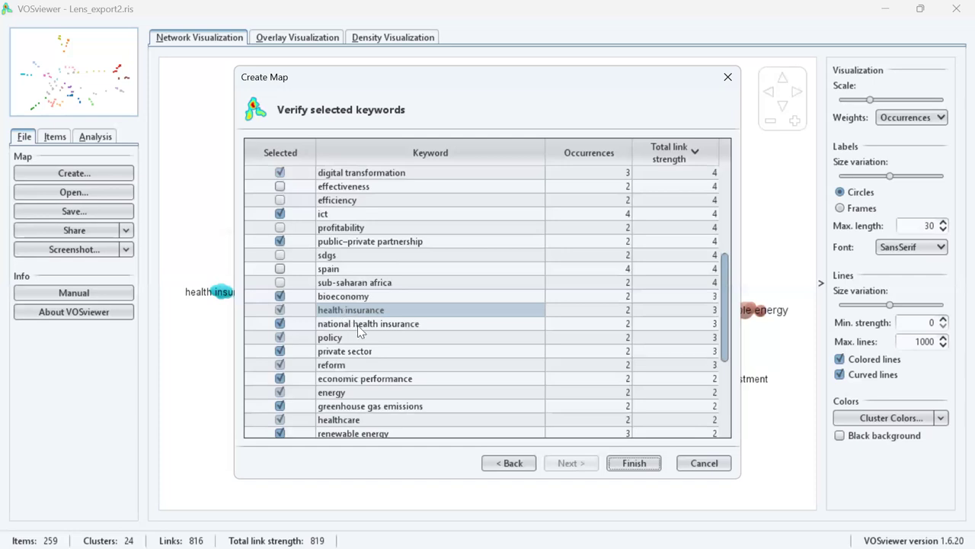
Exclude the keywords "national health insurance", "policy", "reform", "energy", "transport" and "china" from the selection
scroll(404, 329, down, 1)
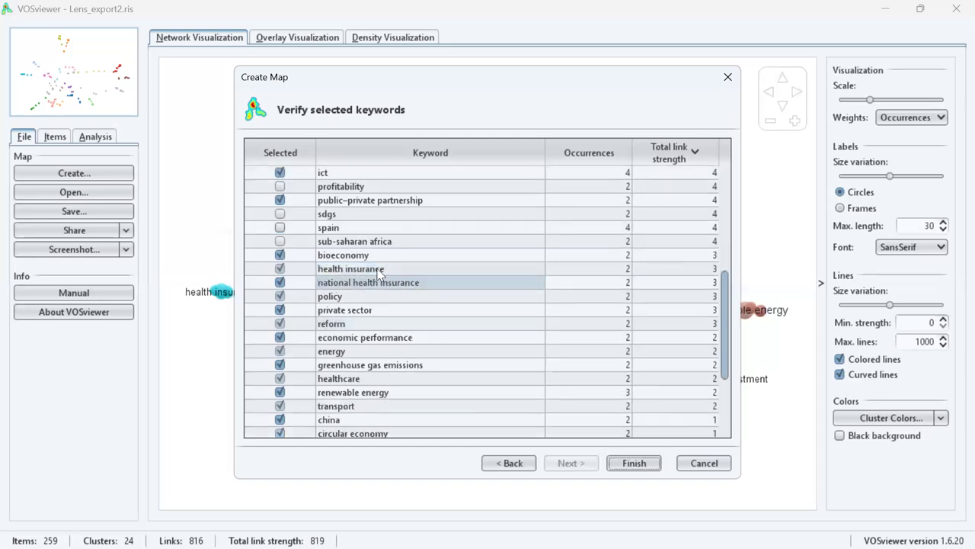
click(281, 283)
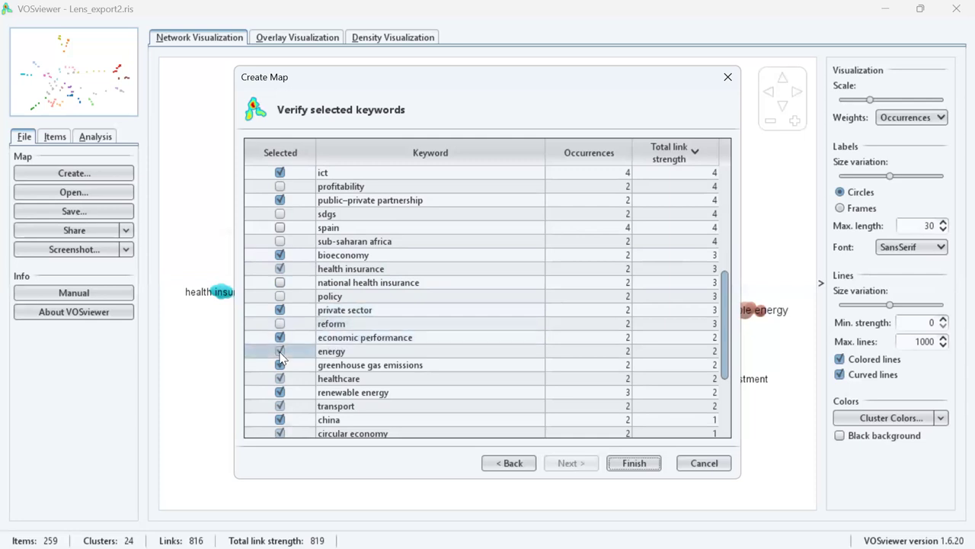
scroll(352, 287, down, 1)
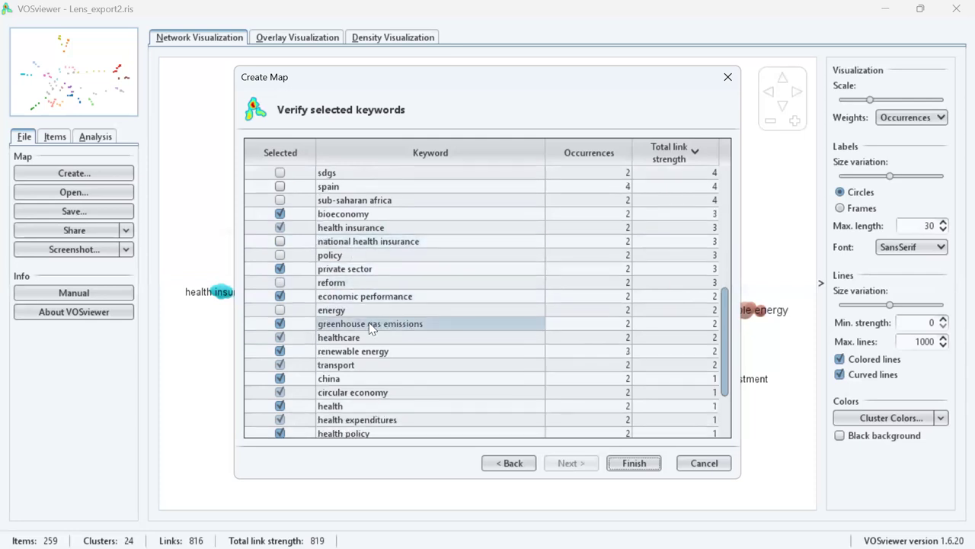
scroll(394, 324, up, 7)
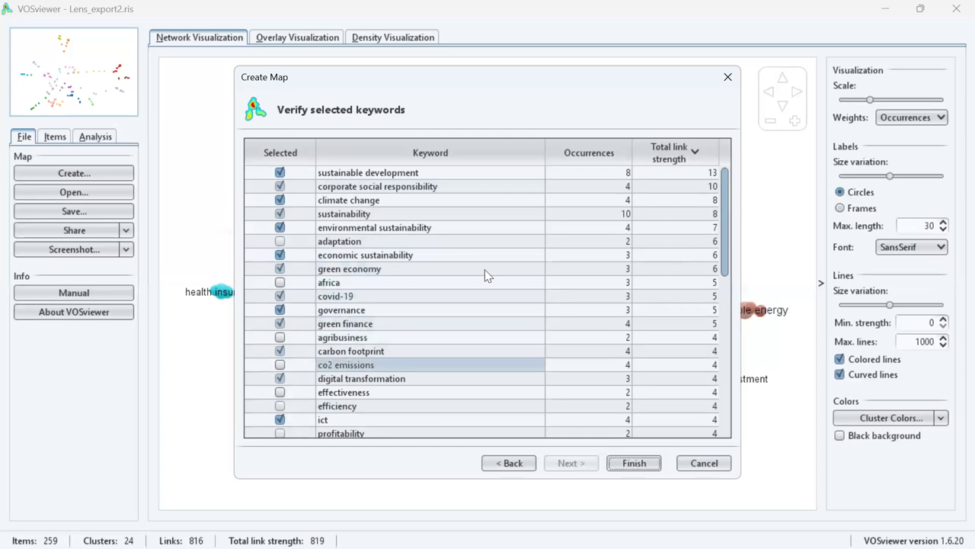
scroll(487, 277, down, 7)
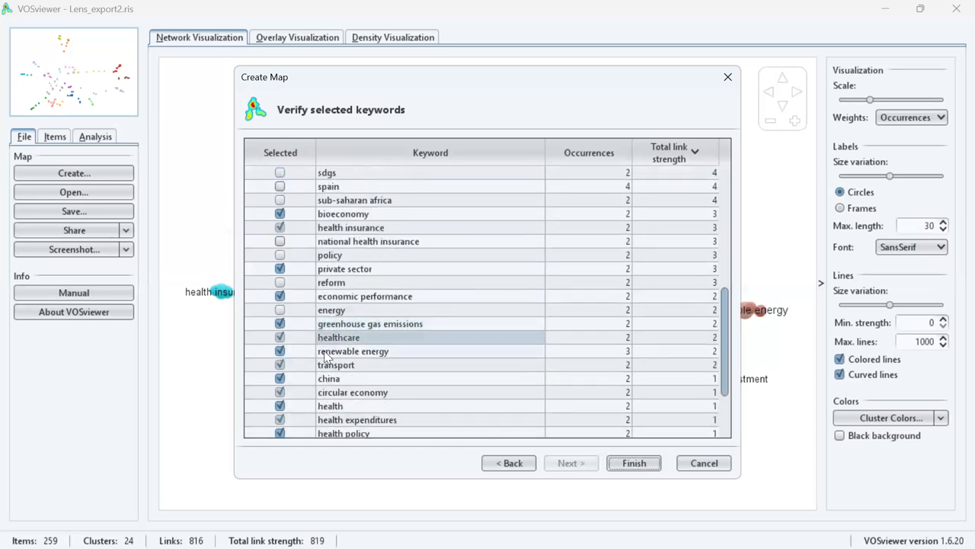
scroll(333, 351, down, 2)
click(279, 282)
click(279, 297)
Exclude "health", "health expenditures", "health policy", "health workforce", "india", "public health" and "sustainable development goals" from the keyword selection
scroll(373, 312, up, 9)
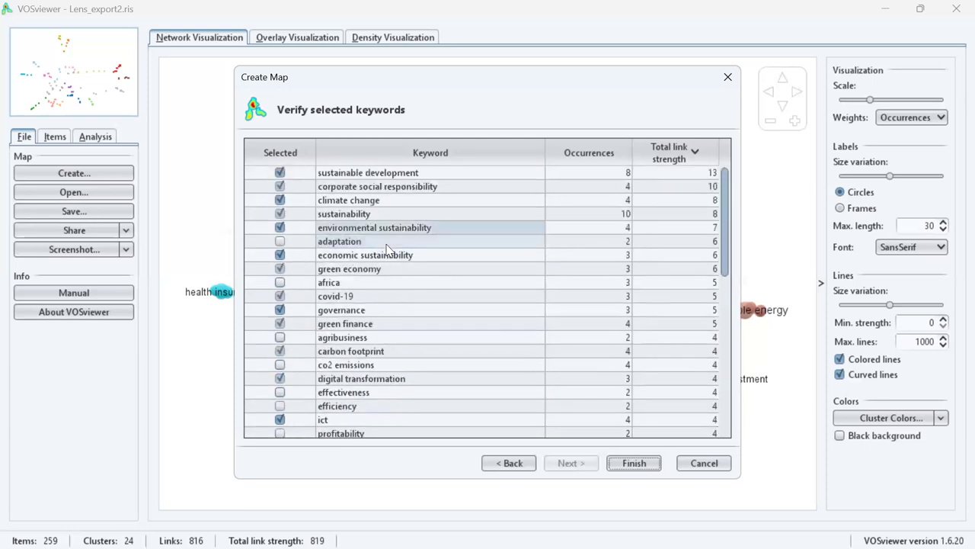
scroll(405, 305, down, 9)
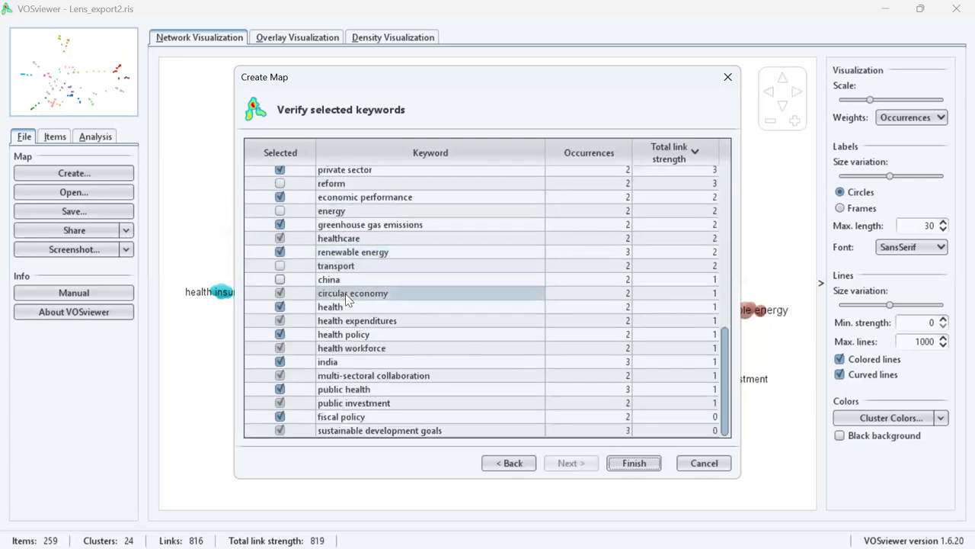
click(280, 307)
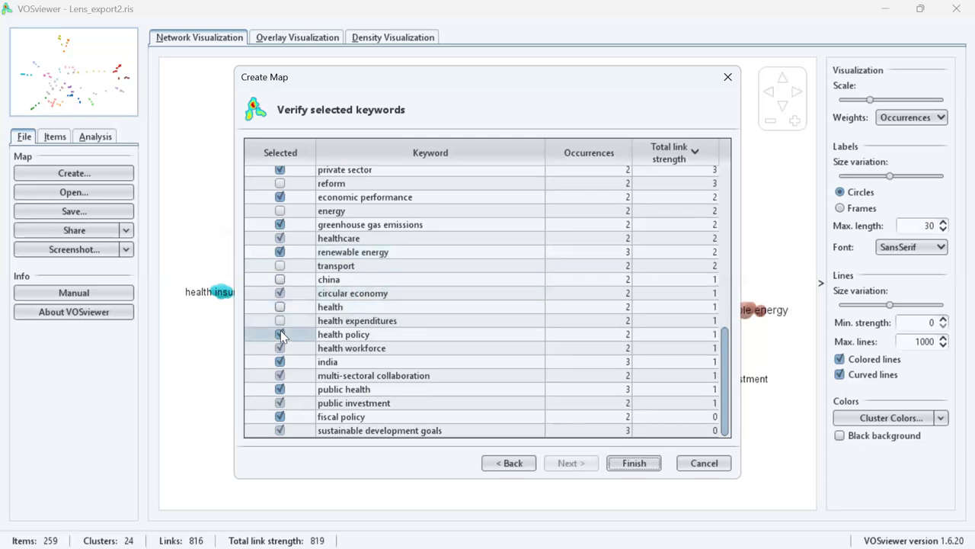
click(280, 334)
click(280, 348)
click(281, 361)
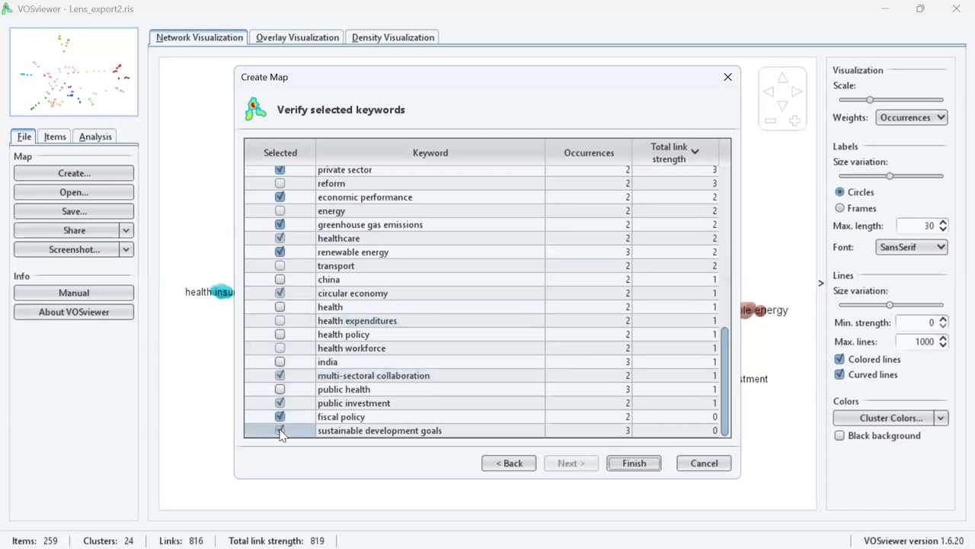
Recheck the whole keyword selection and create the map, showing only the largest set of connected items
scroll(432, 386, up, 10)
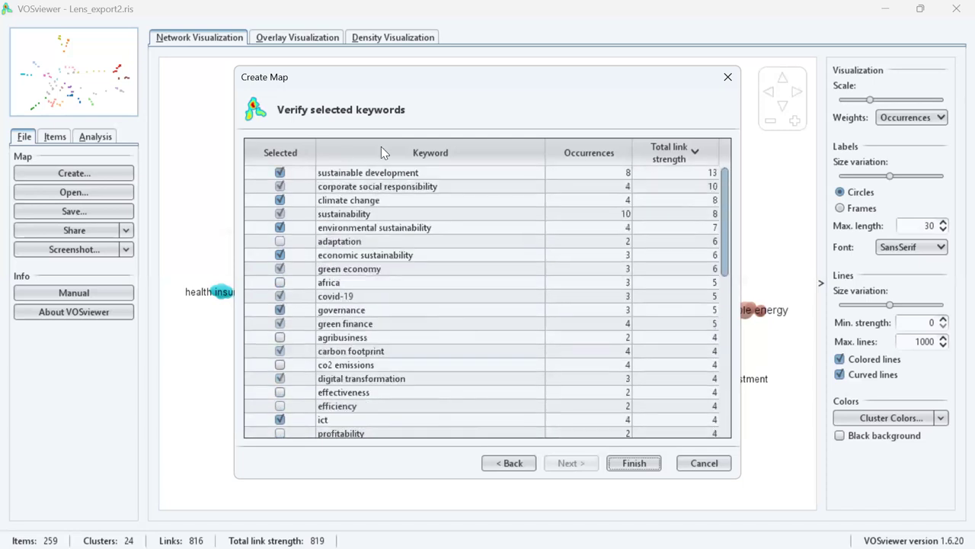
scroll(380, 237, down, 10)
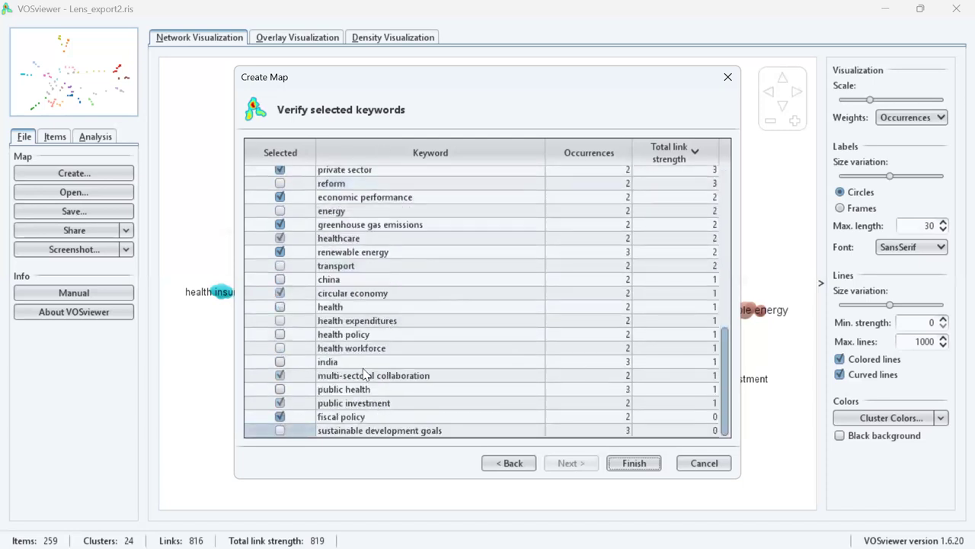
scroll(422, 357, up, 10)
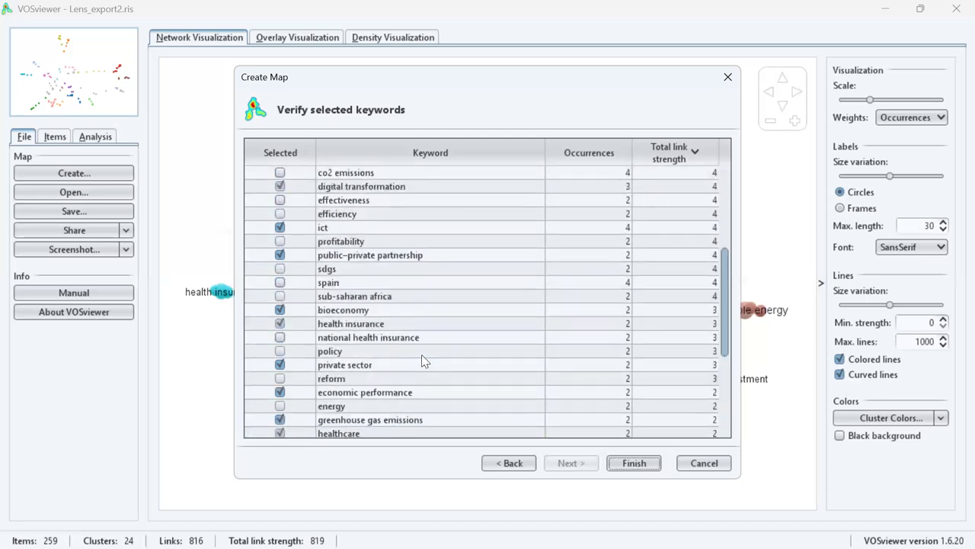
scroll(421, 354, up, 1)
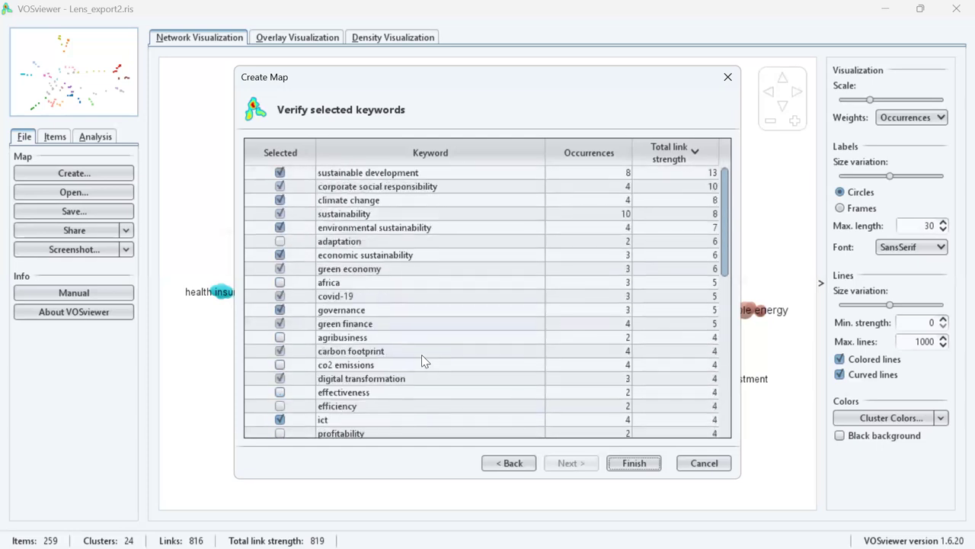
scroll(422, 354, down, 10)
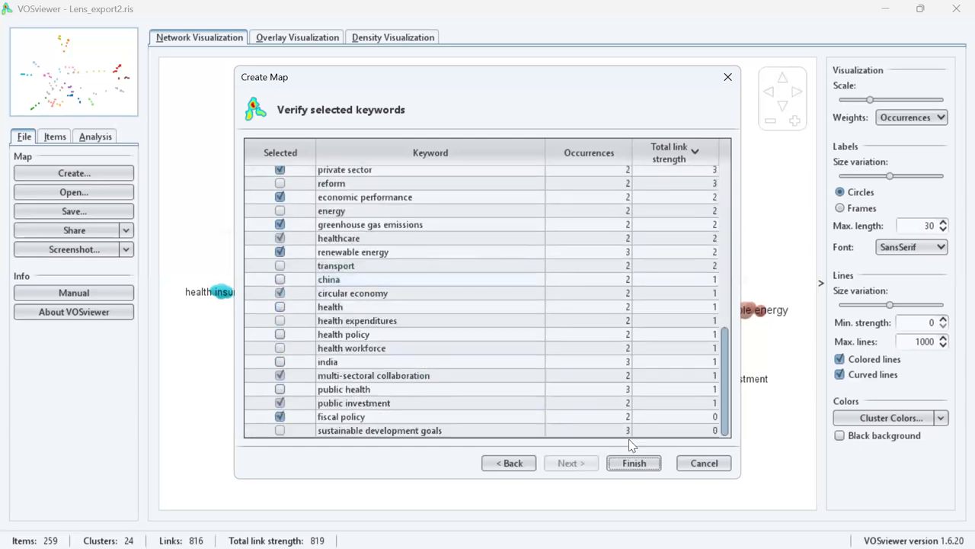
click(635, 464)
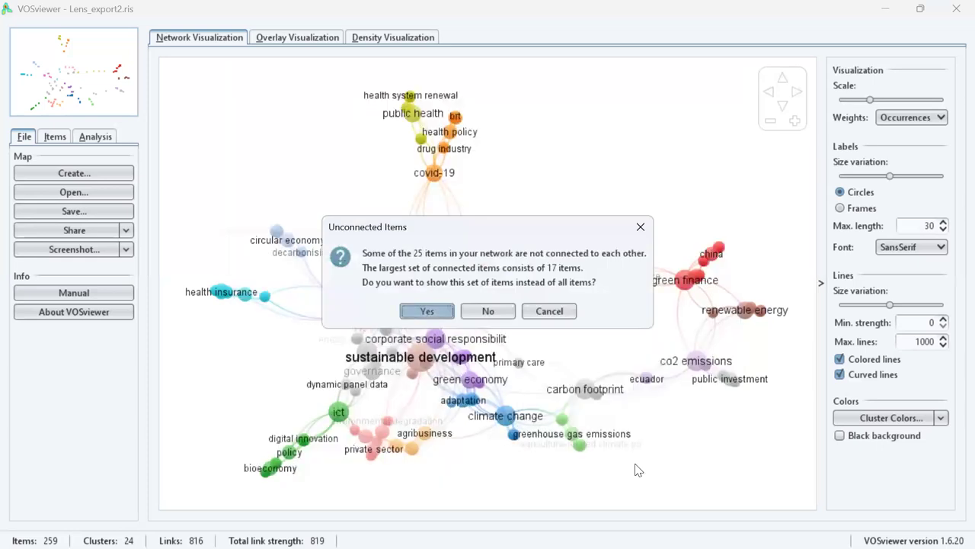
click(431, 311)
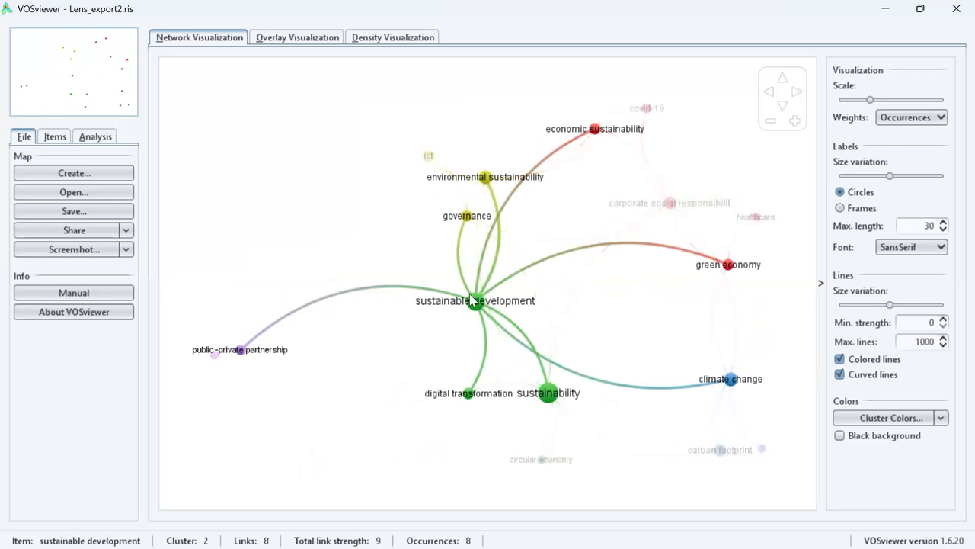
List the map's items by cluster and examine the links of "corporate social responsibility" in the network
click(64, 139)
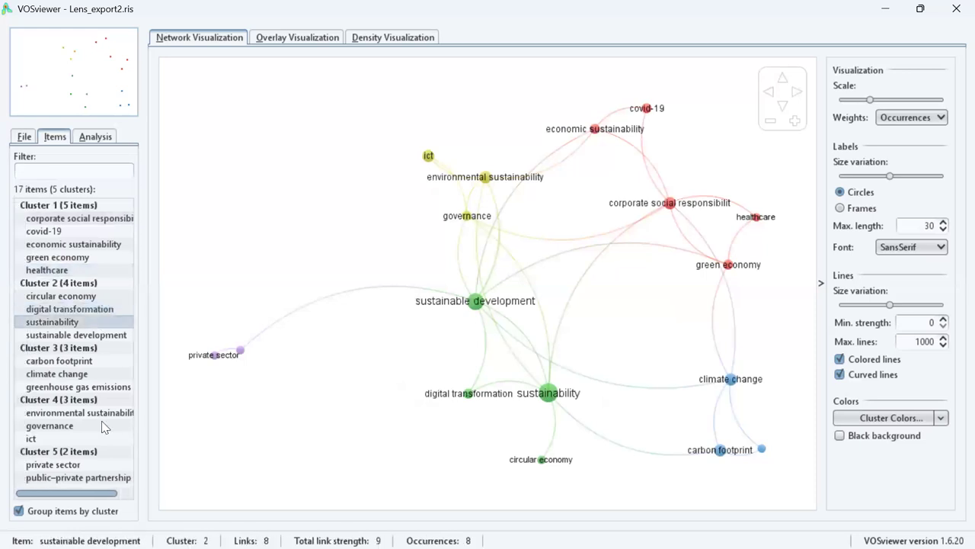
click(58, 219)
scroll(457, 263, down, 5)
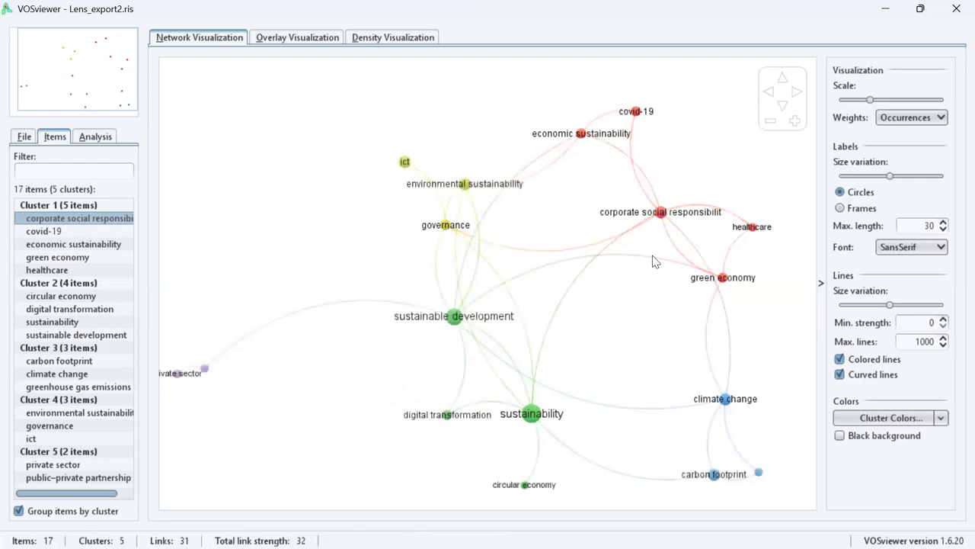
scroll(663, 252, down, 1)
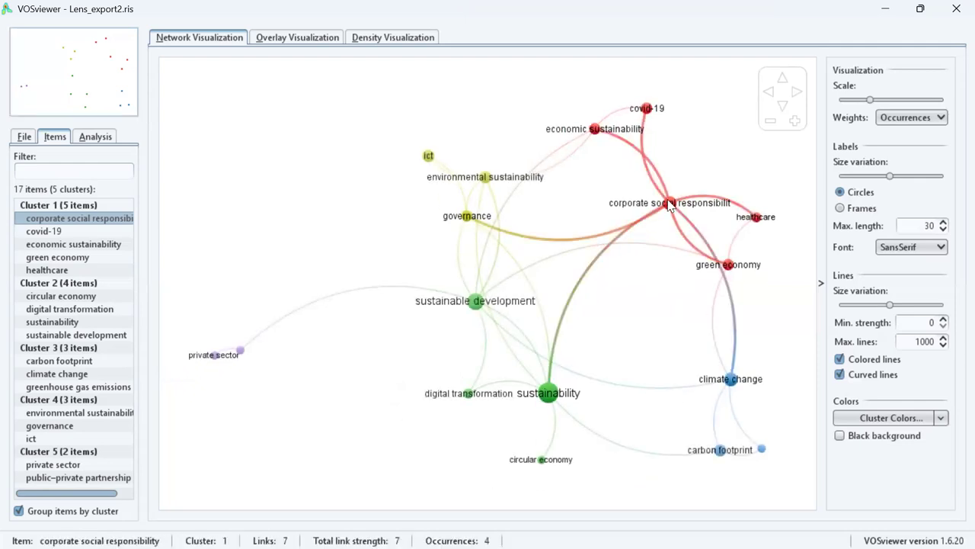